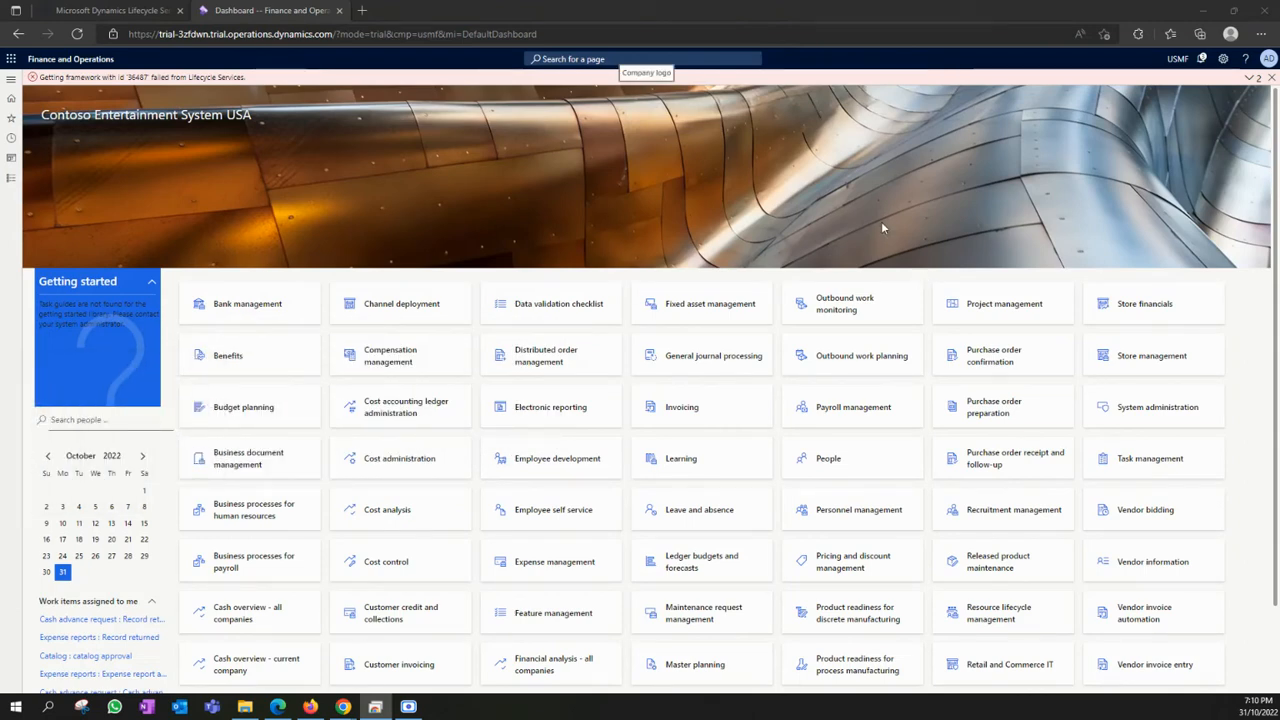
# Dismiss the Lifecycle Services error message and collapse the Getting started tile on the dashboard
pyautogui.click(1271, 77)
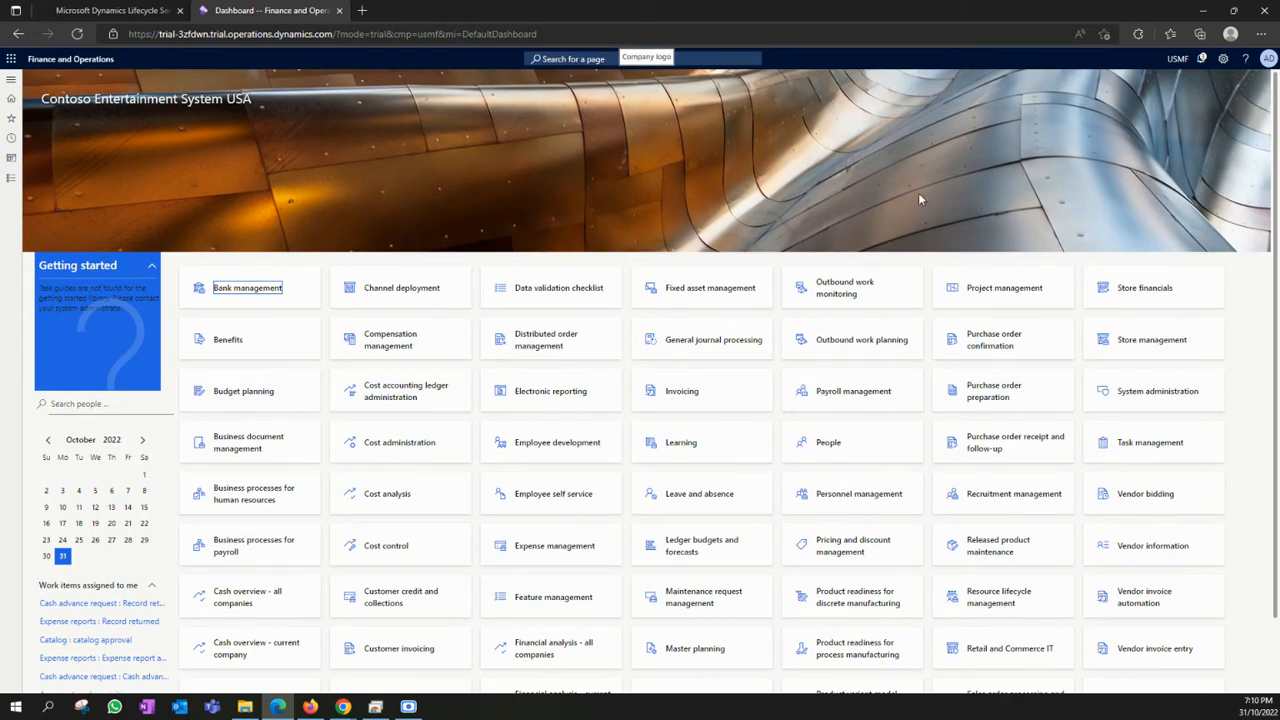
pyautogui.click(152, 266)
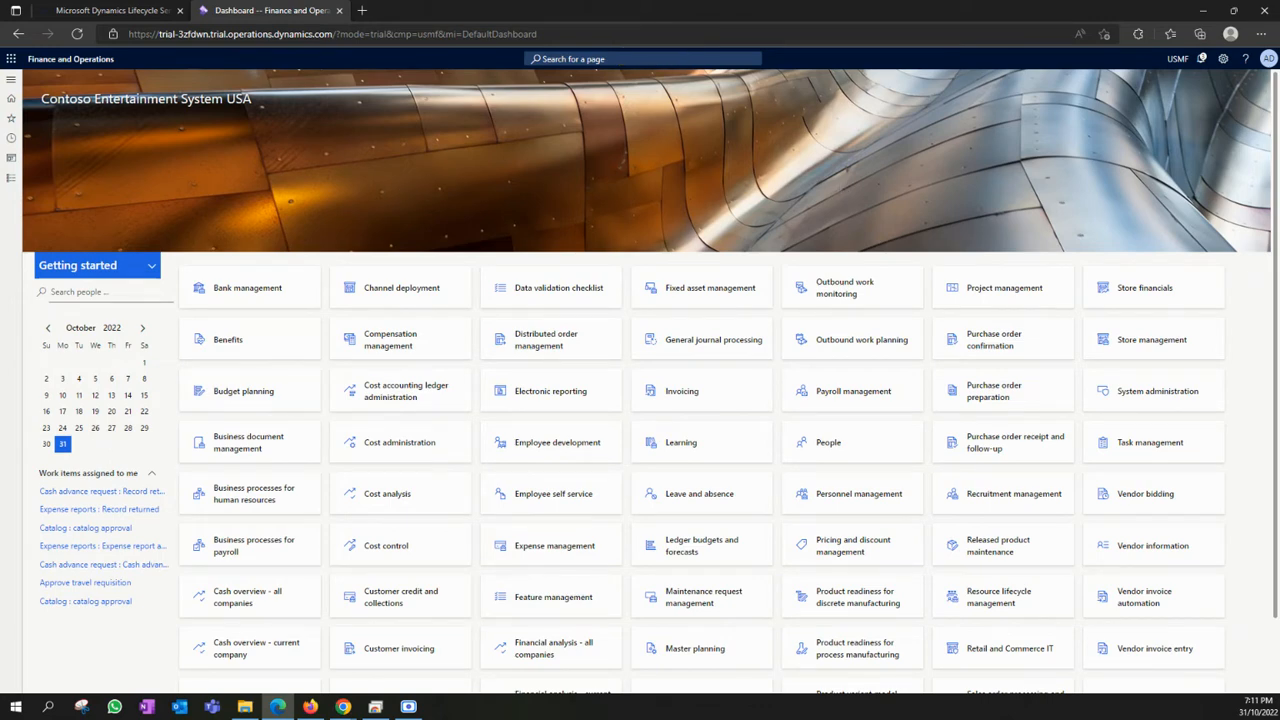
pyautogui.hotkey('alt', 'Tab')
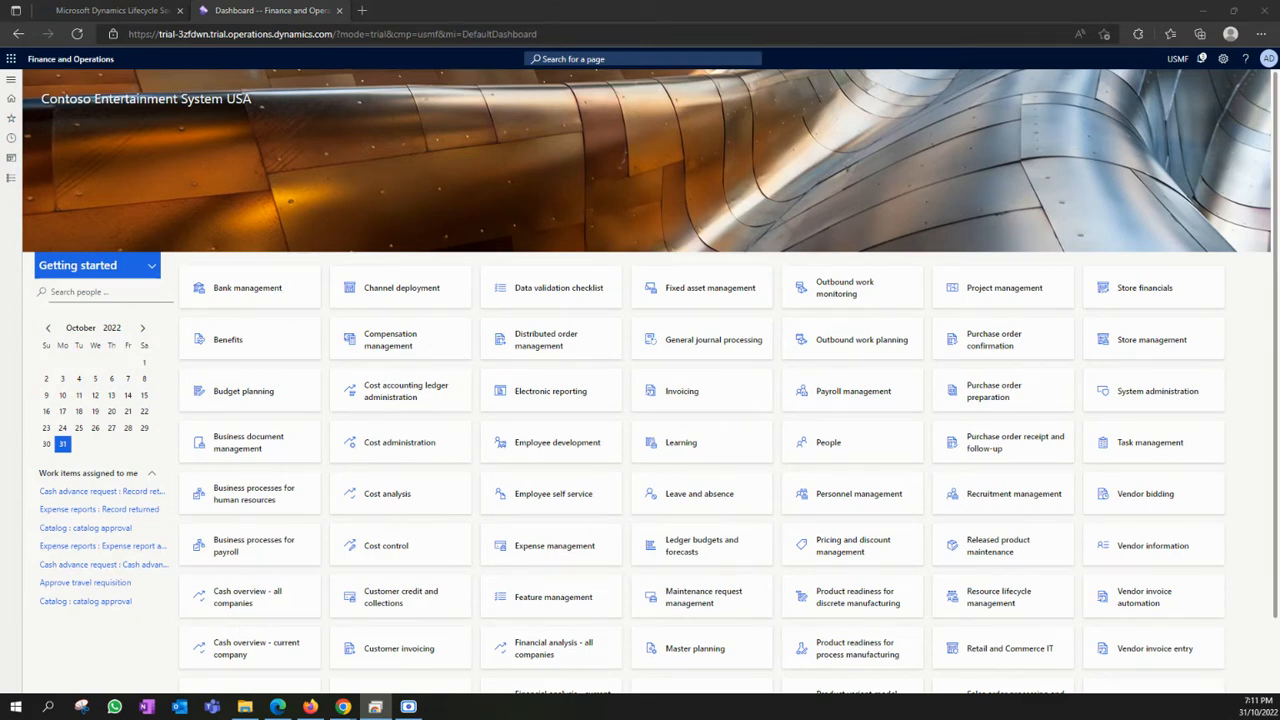
# Open the All purchase orders list of the Procurement and sourcing module
pyautogui.click(11, 80)
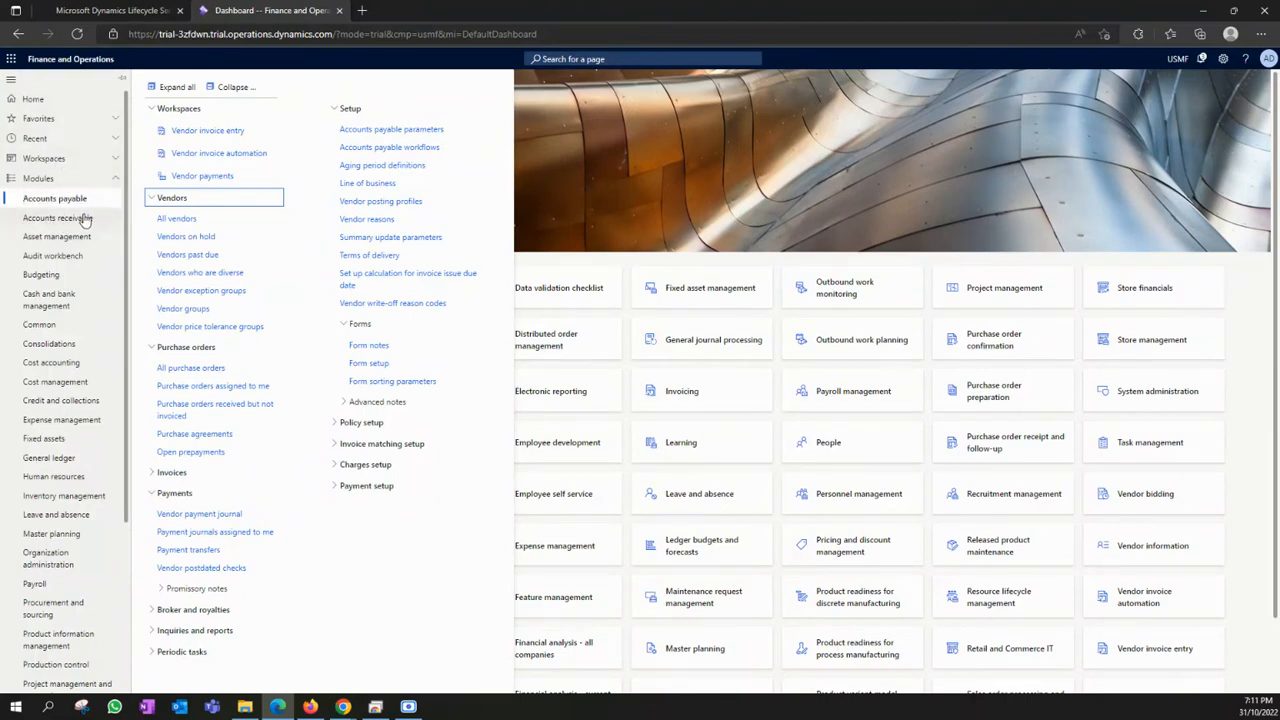
pyautogui.scroll(-1, 57, 374)
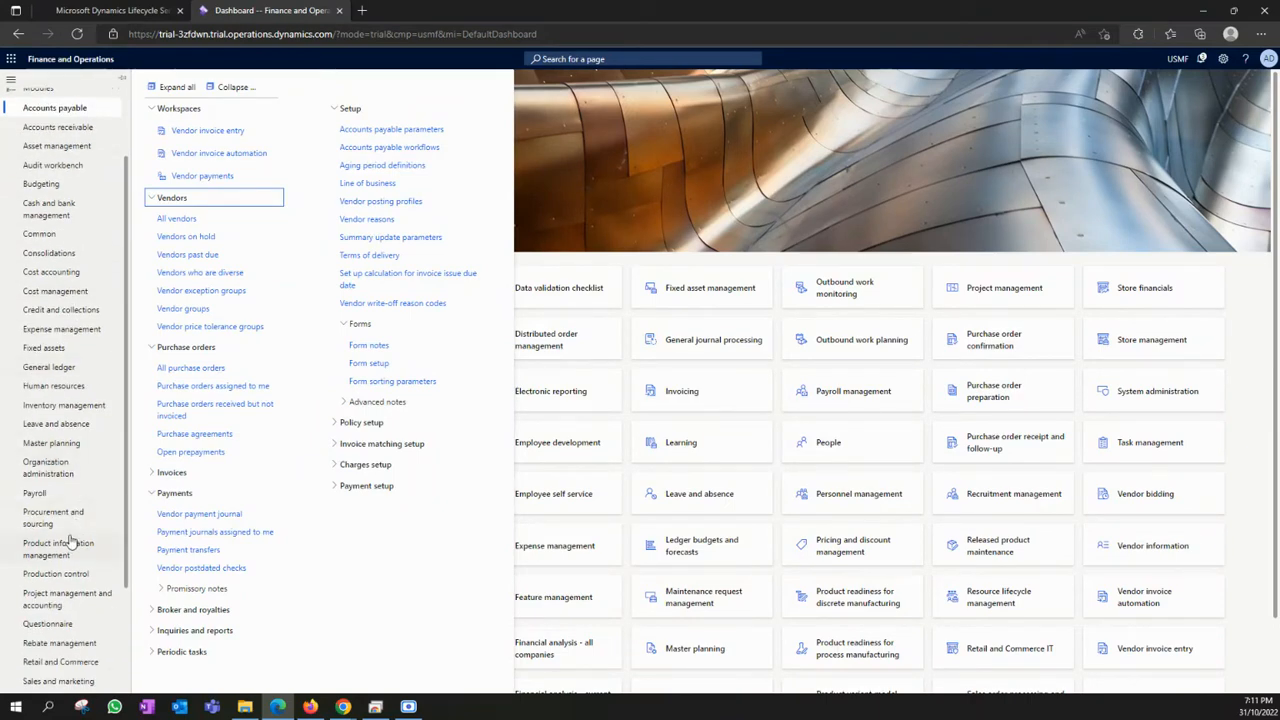
pyautogui.click(68, 519)
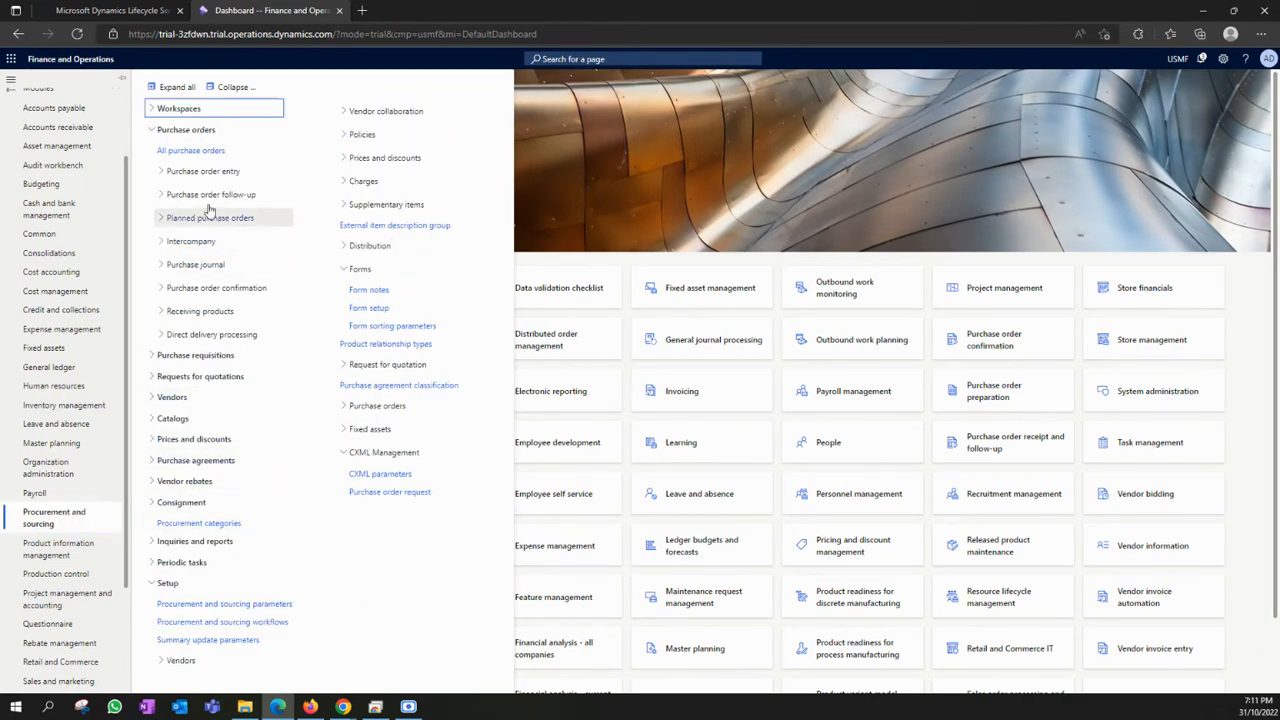
pyautogui.click(183, 129)
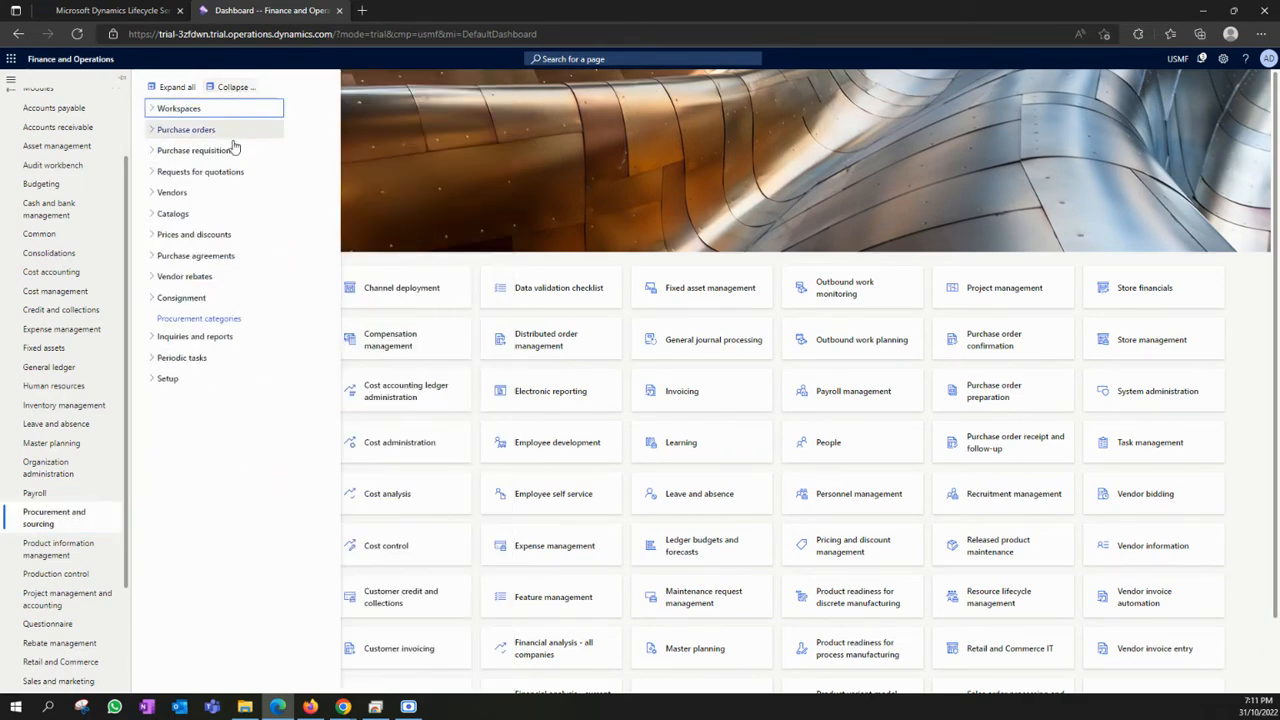
pyautogui.click(172, 131)
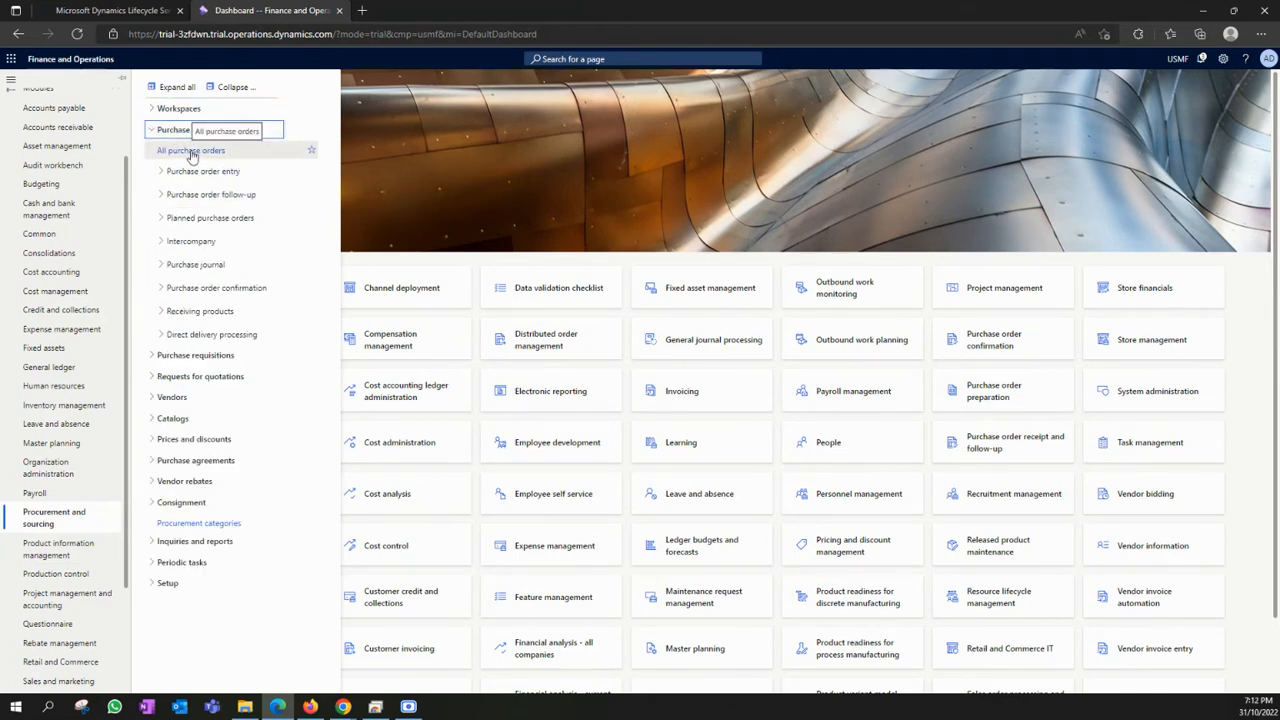
pyautogui.click(191, 151)
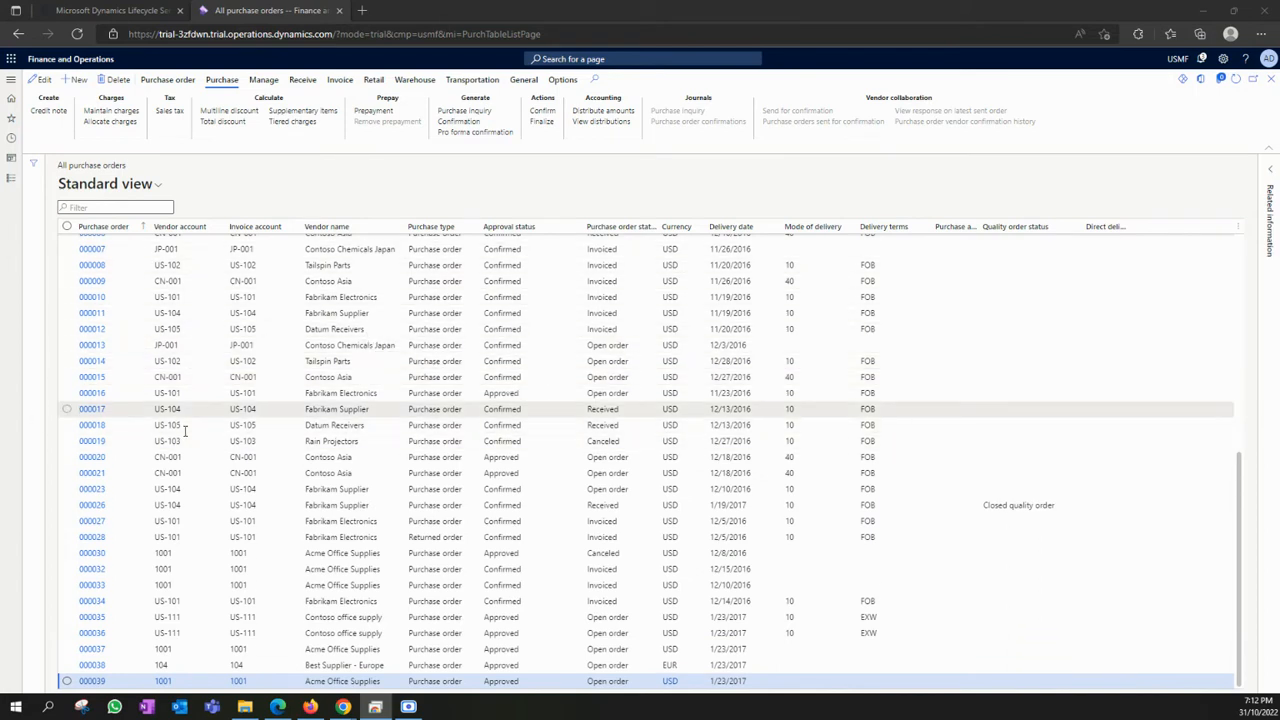
# Look over the existing purchase orders and start creating a new purchase order
pyautogui.scroll(1, 535, 410)
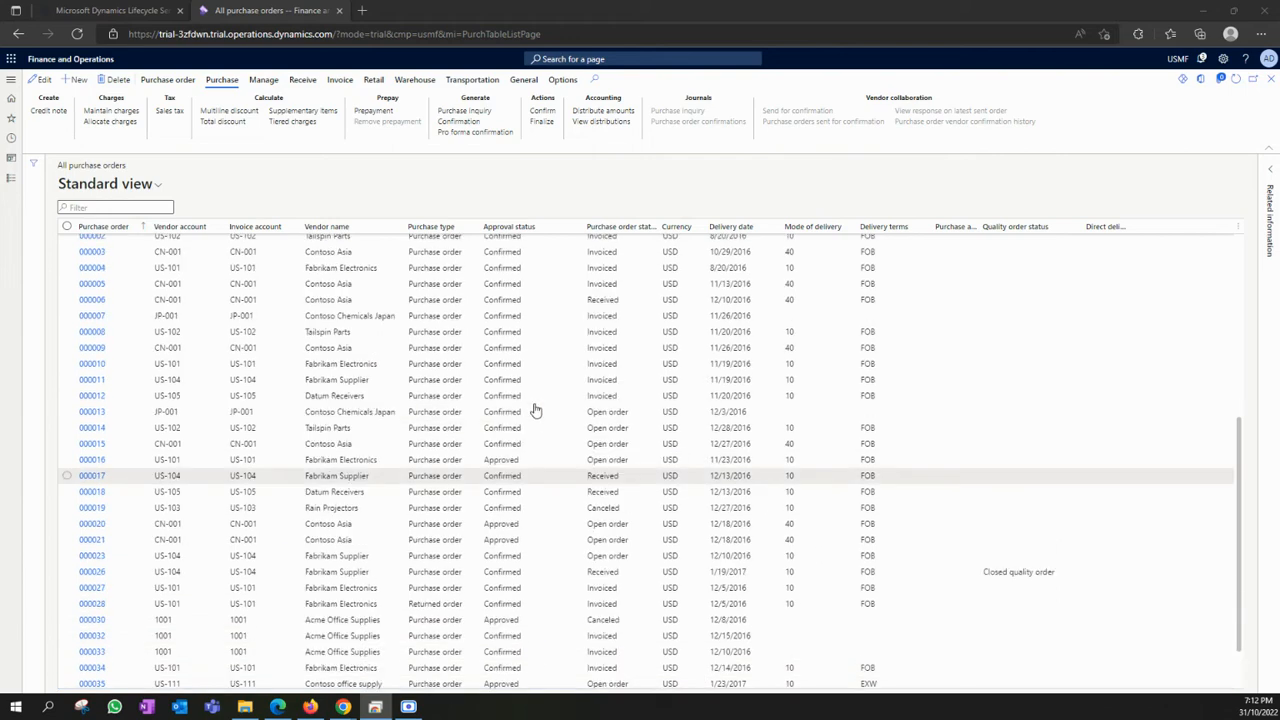
pyautogui.scroll(2, 535, 410)
pyautogui.scroll(3, 535, 410)
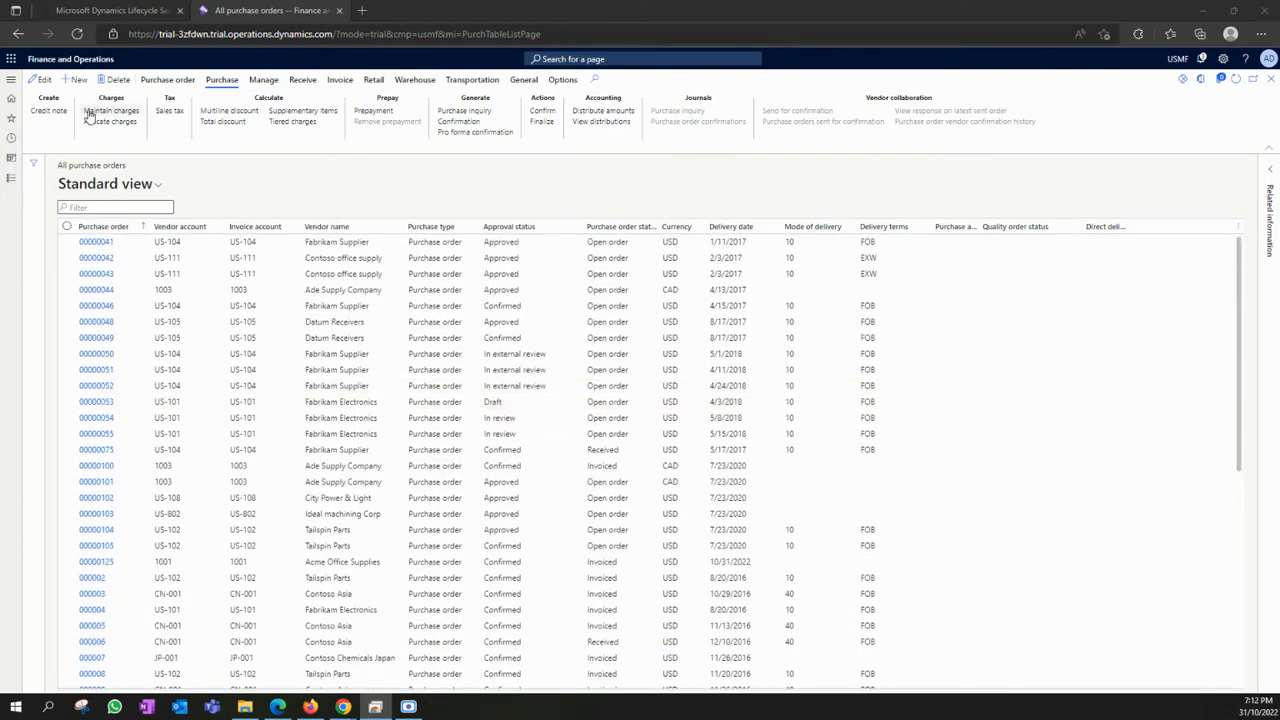
pyautogui.click(78, 82)
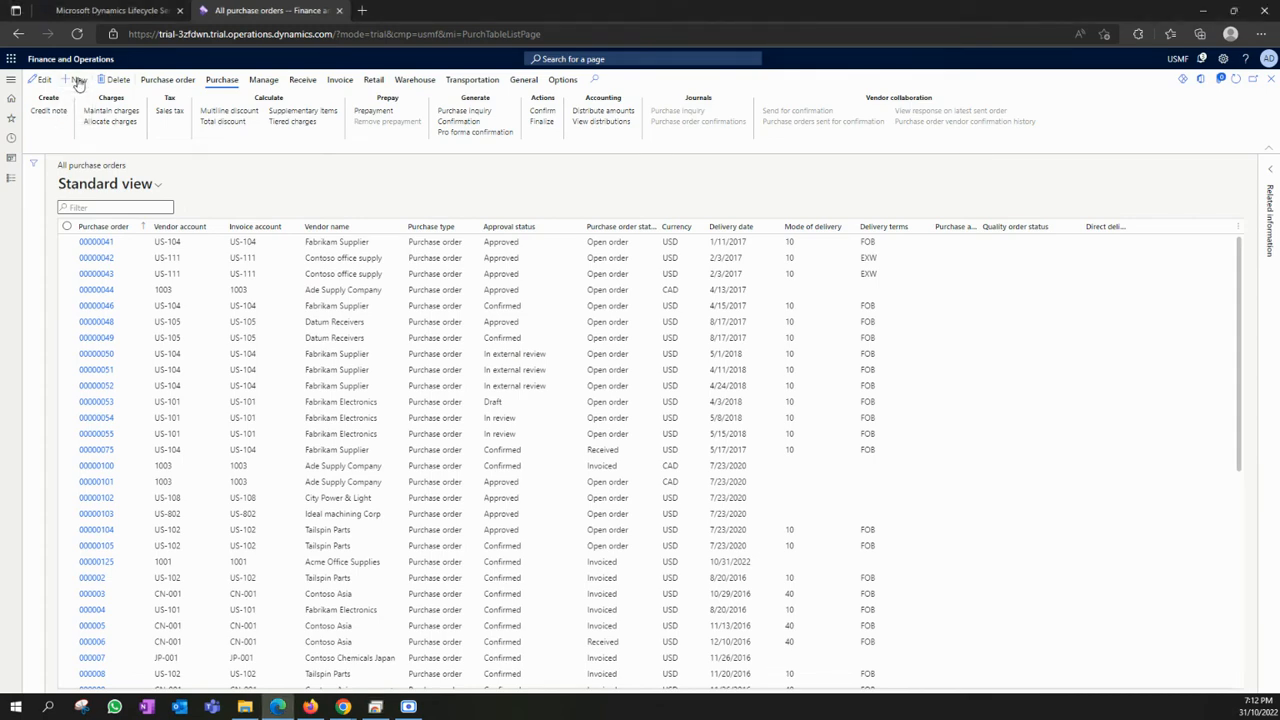
pyautogui.click(78, 82)
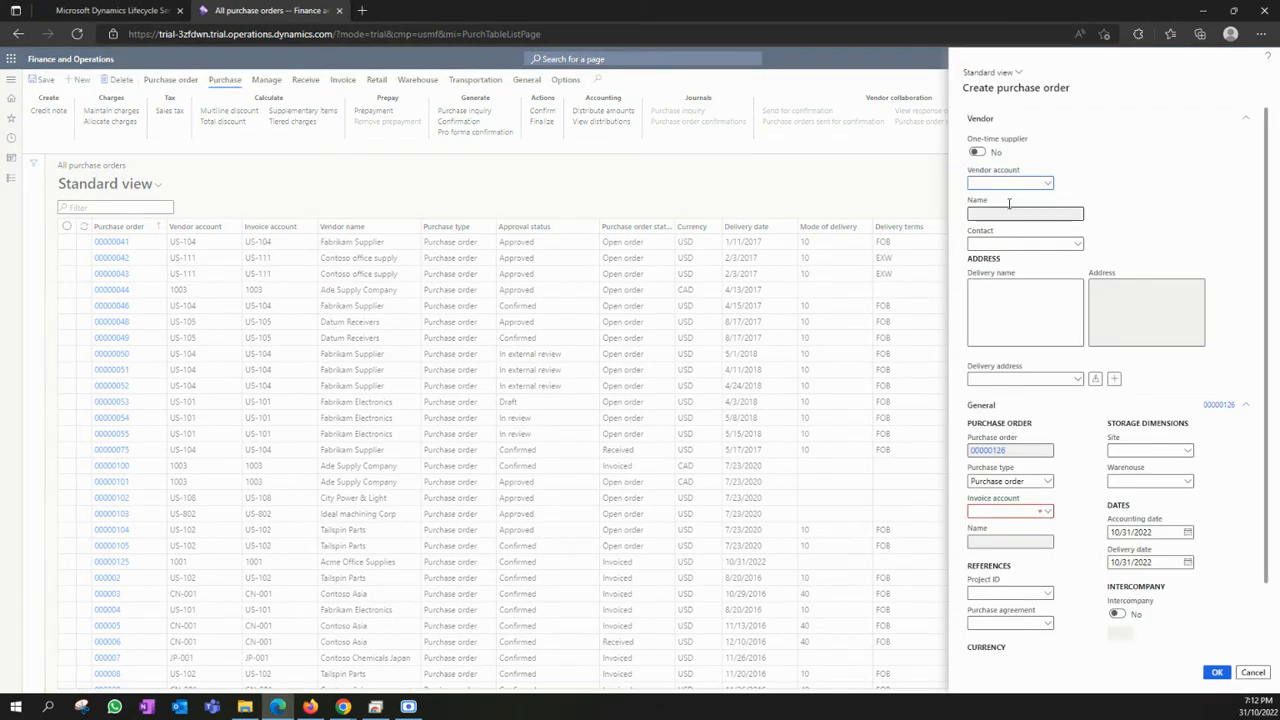
pyautogui.click(1009, 182)
pyautogui.write('001')
pyautogui.press('BackSpace')
pyautogui.press('BackSpace')
pyautogui.press('BackSpace')
# Filter the vendor account lookup to accounts that begin with 1001, and close the lookup without choosing a vendor
pyautogui.click(1008, 183)
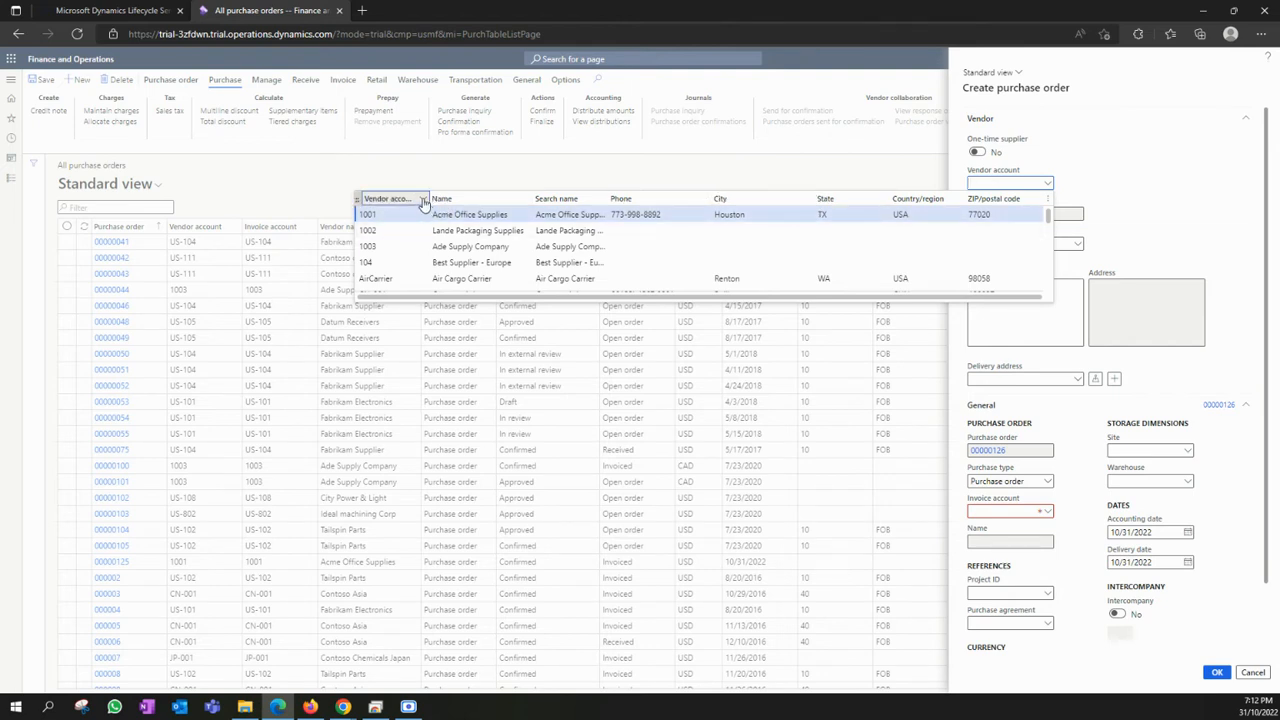
pyautogui.click(424, 203)
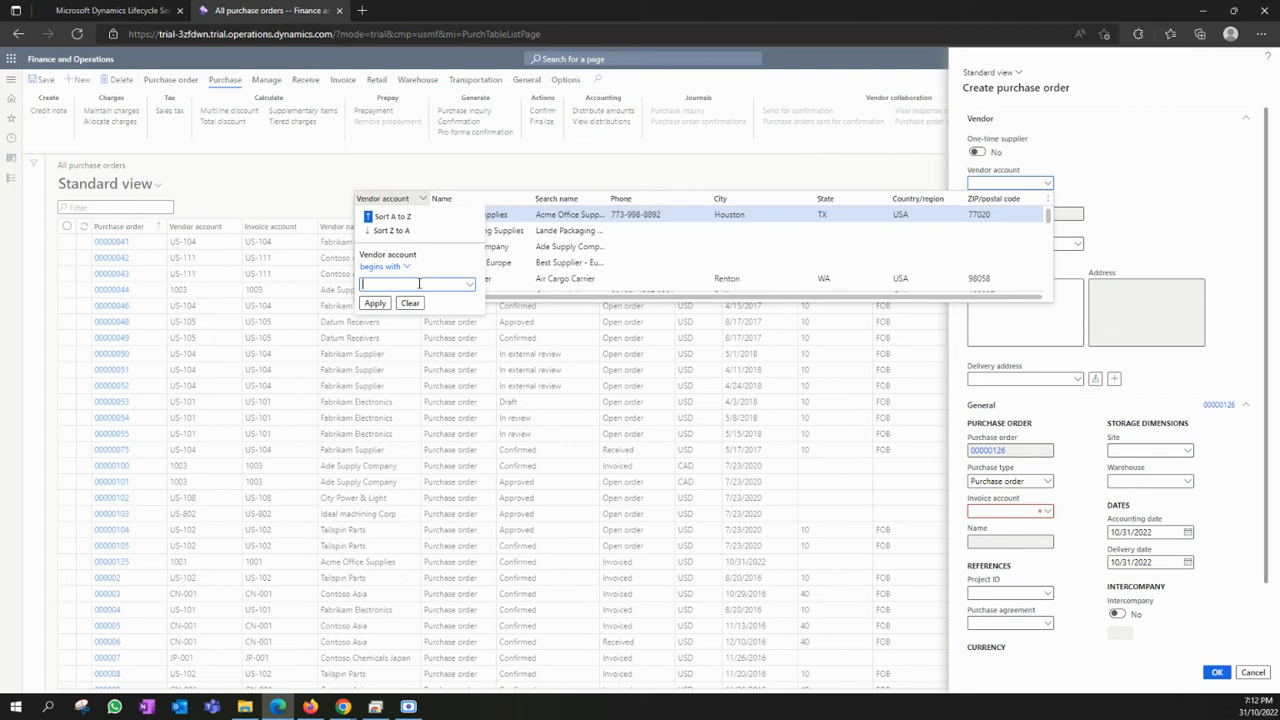
pyautogui.write('1001')
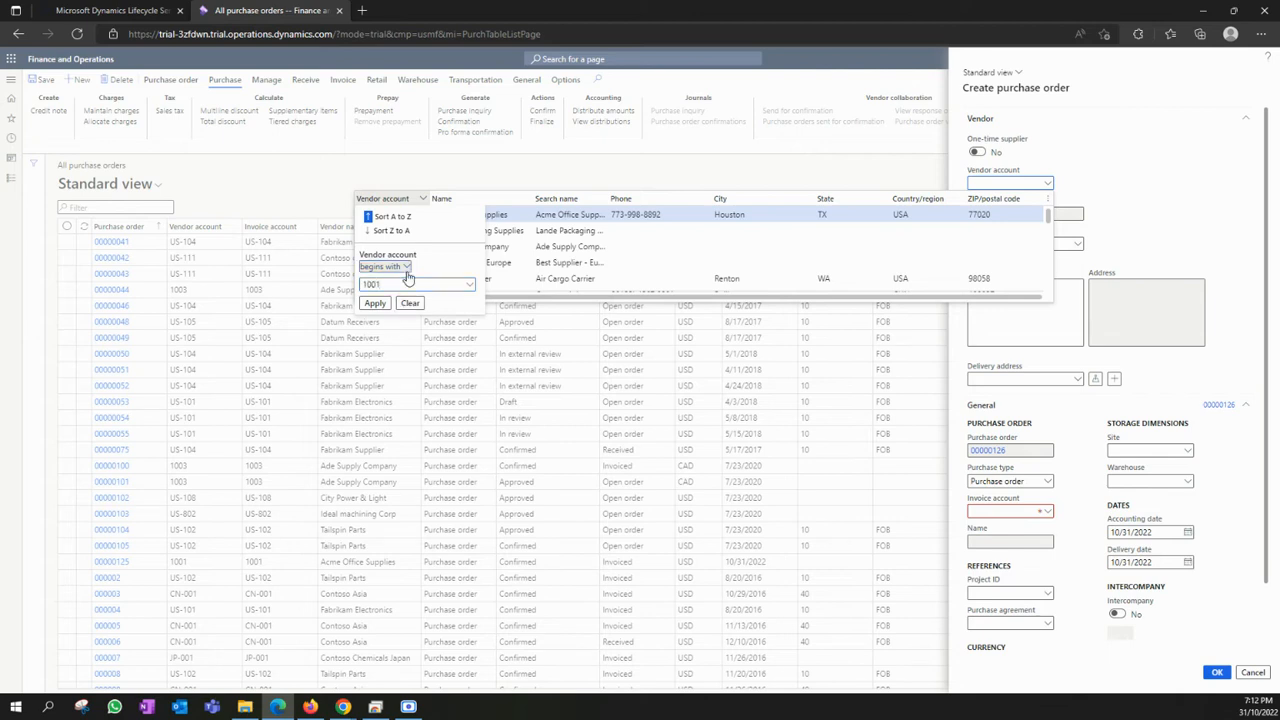
pyautogui.click(407, 270)
pyautogui.click(449, 268)
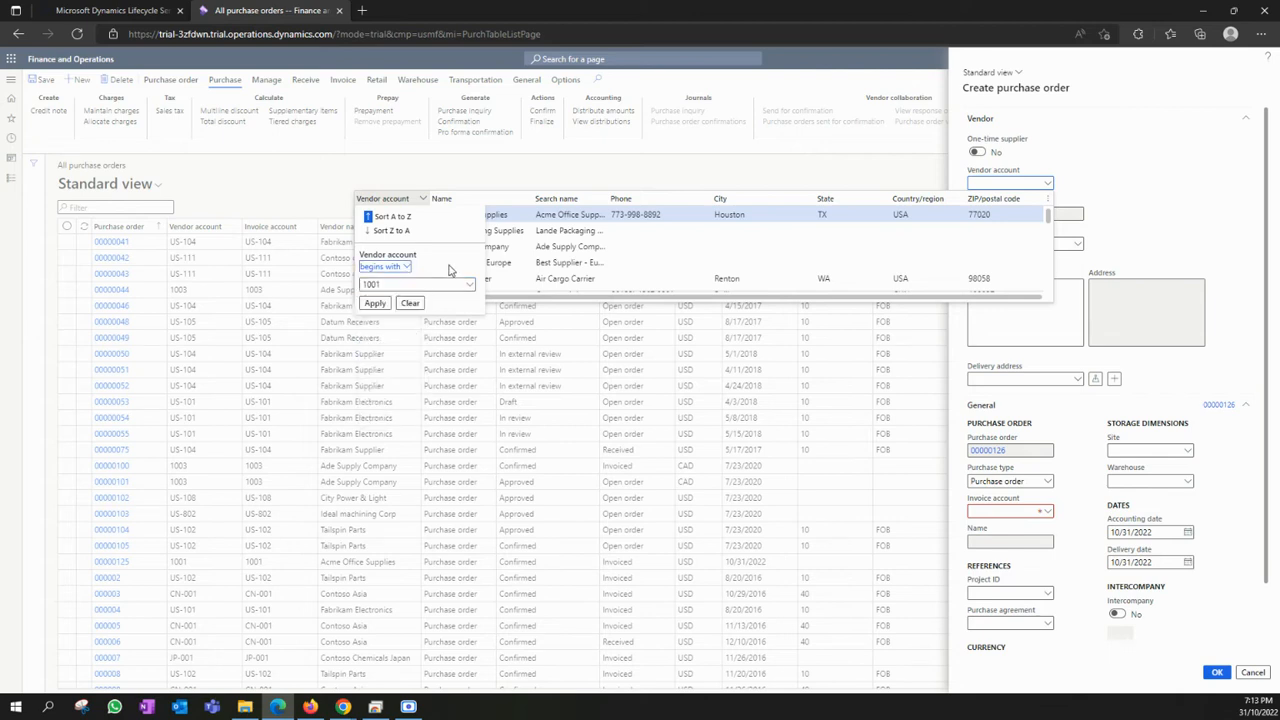
pyautogui.click(374, 304)
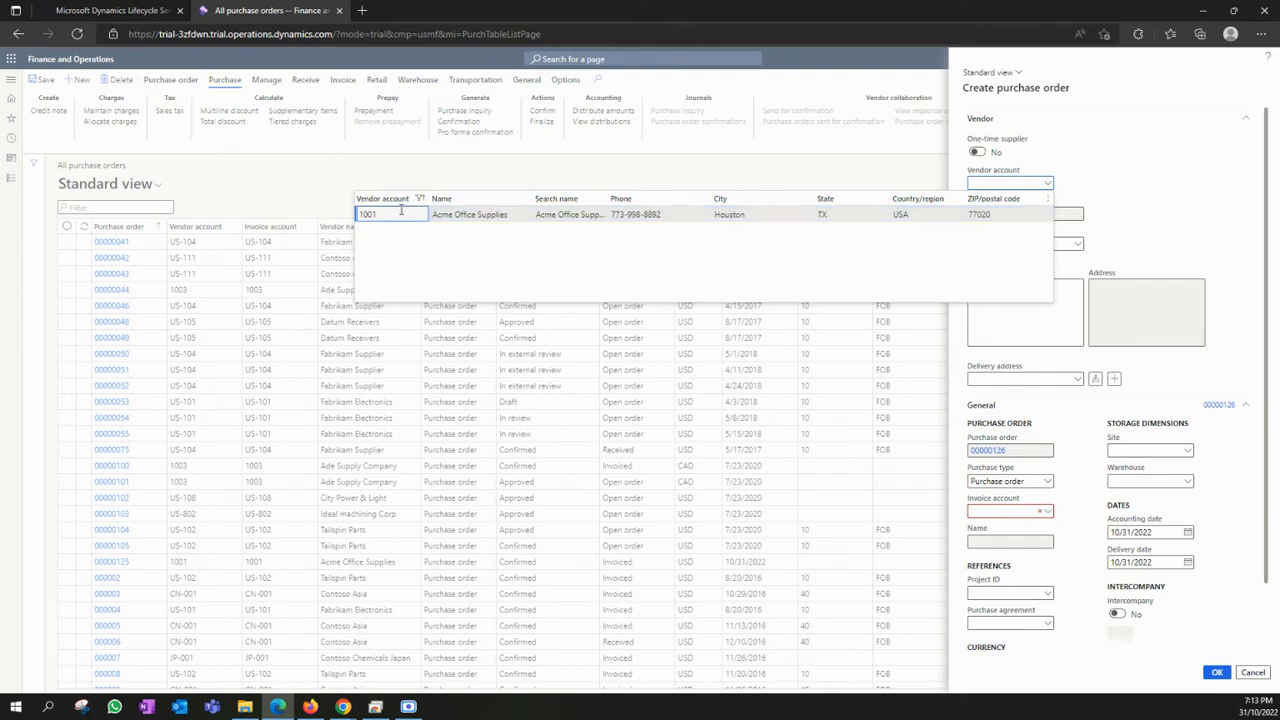
pyautogui.click(1107, 200)
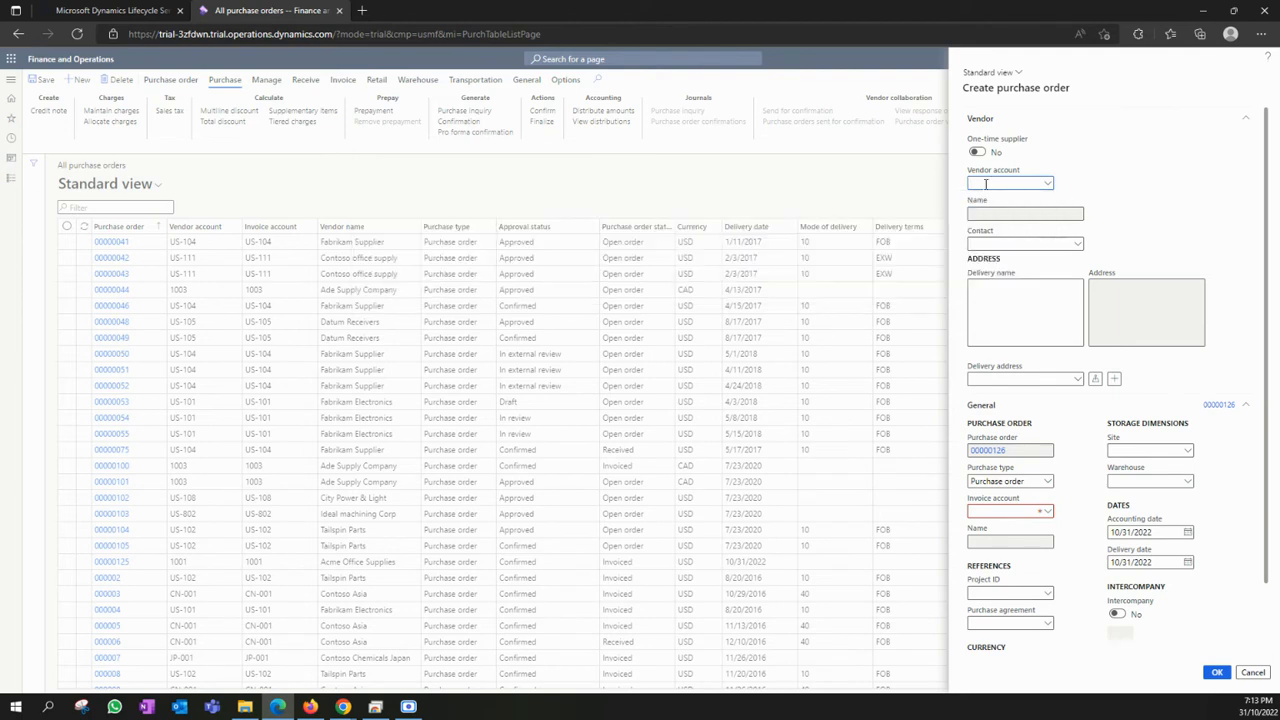
# Search the vendor account lookup for "acme" and choose Acme Office Supplies as the vendor
pyautogui.write('acme')
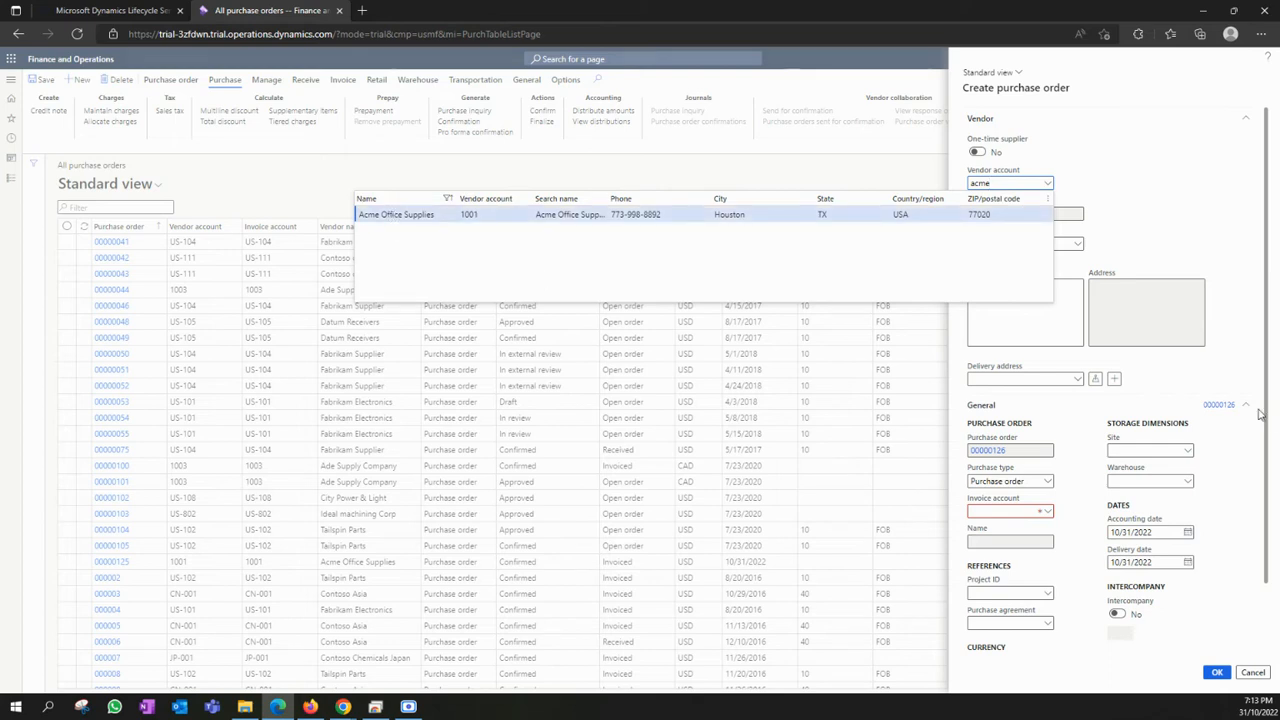
pyautogui.click(393, 215)
# Set the storage dimensions of the new purchase order to site 1 and warehouse 11
pyautogui.scroll(-1, 1109, 400)
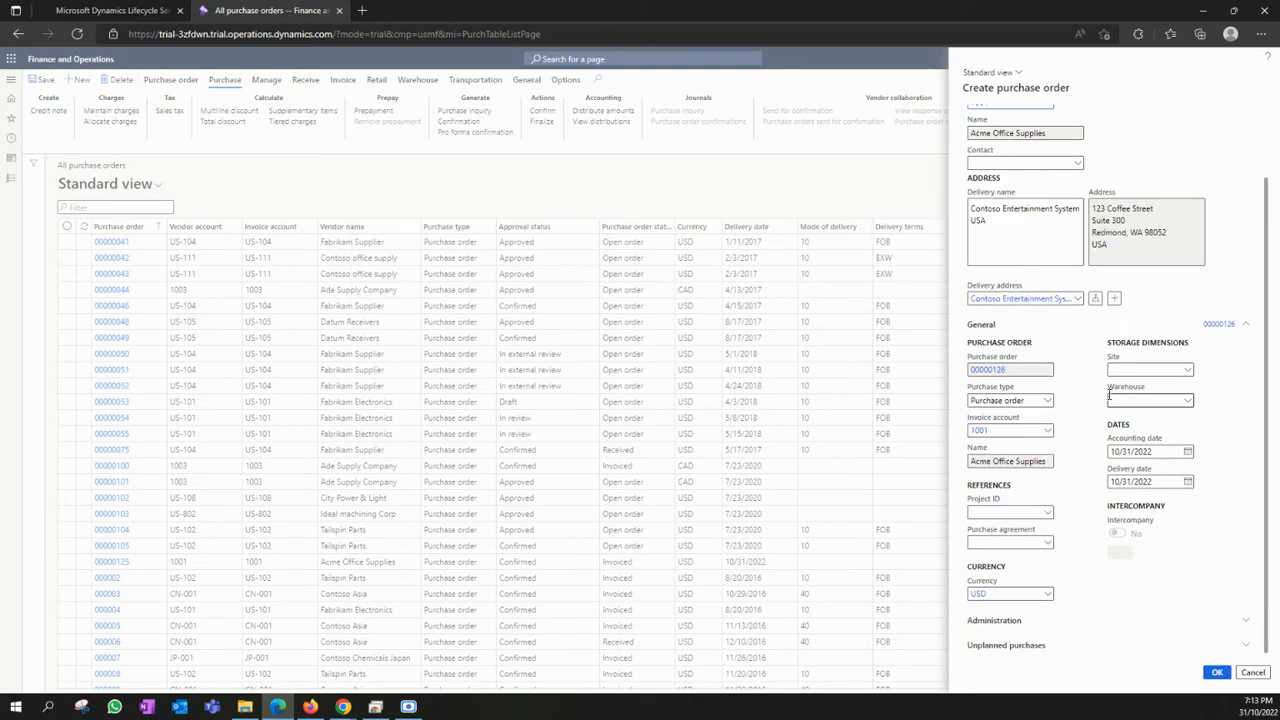
pyautogui.click(1125, 368)
pyautogui.write('1')
pyautogui.click(1150, 402)
pyautogui.click(1150, 402)
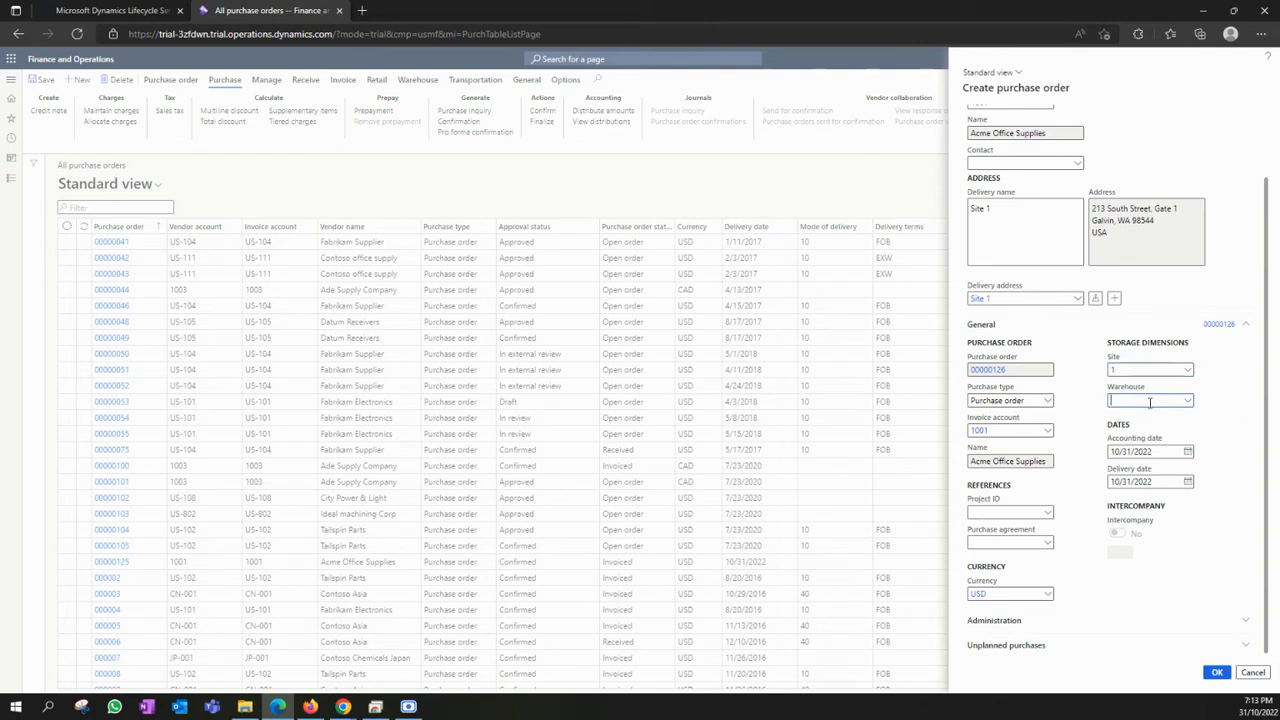
pyautogui.write('11')
pyautogui.press('Tab')
# Check the completed order details and create the purchase order
pyautogui.scroll(1, 1140, 383)
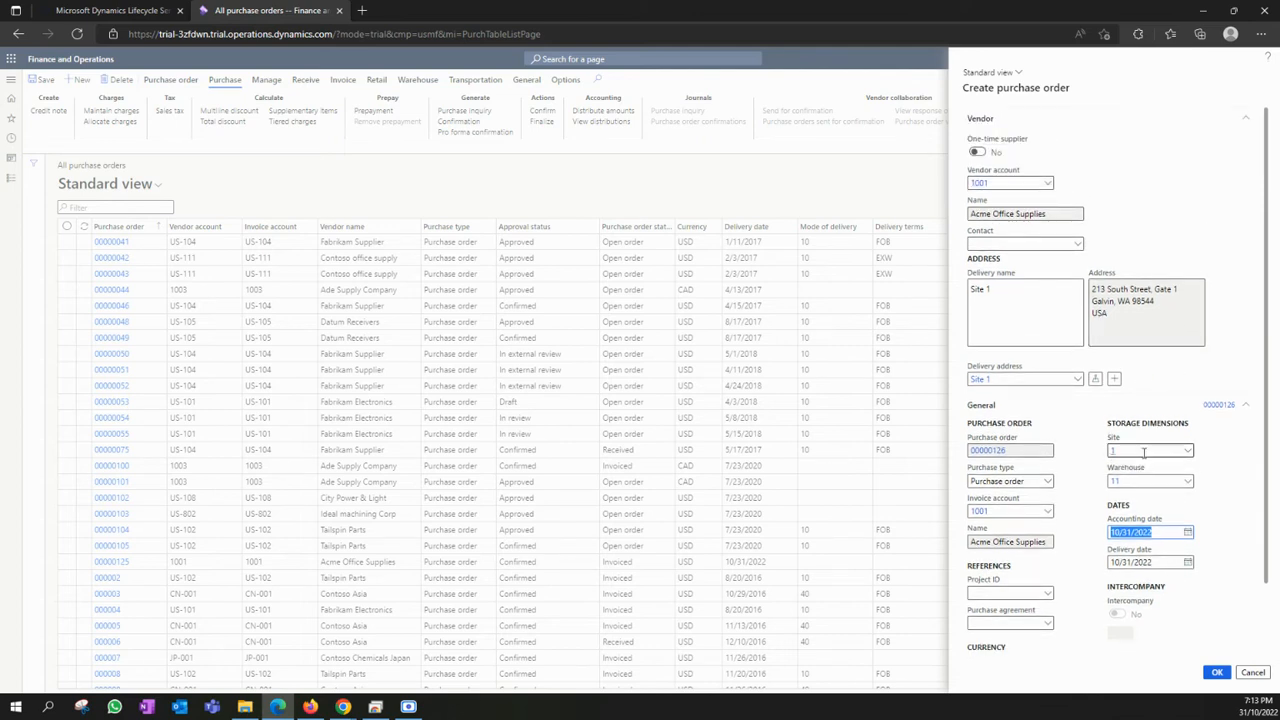
pyautogui.scroll(-1, 1150, 471)
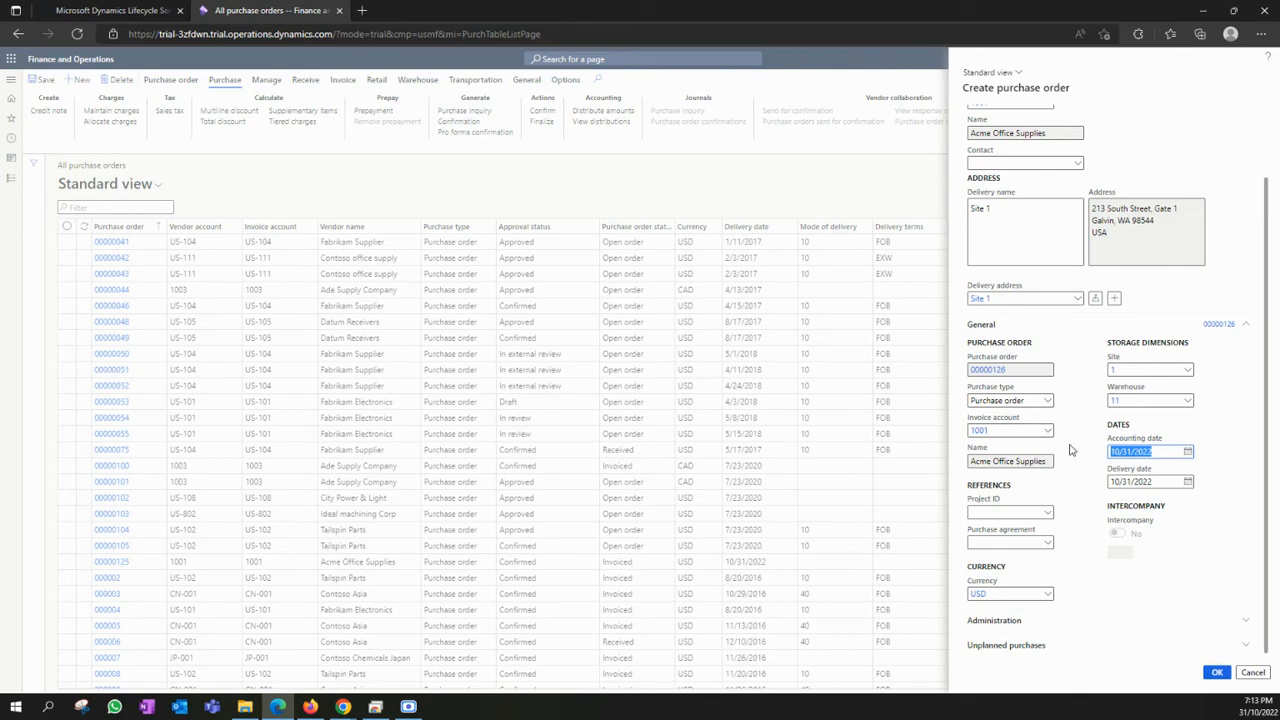
pyautogui.click(1216, 675)
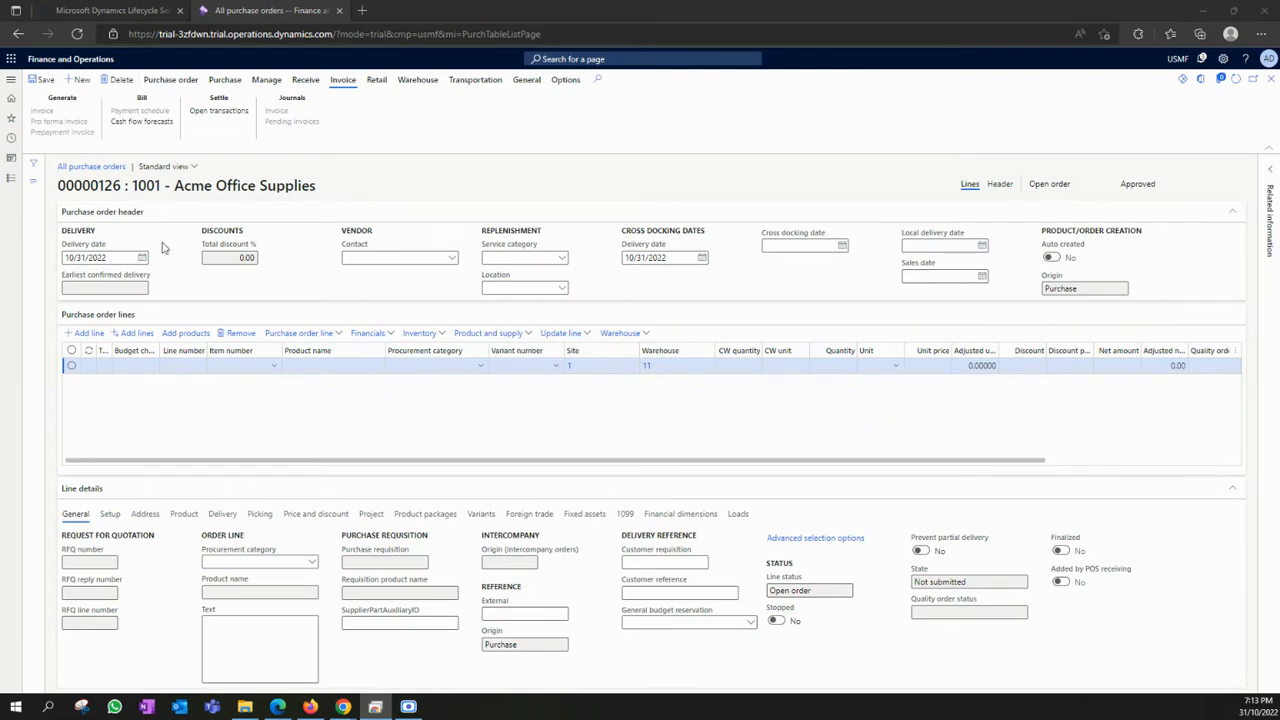
# Examine the General, Setup, Address and Delivery sections of the new order's header, and return to the order lines
pyautogui.click(1005, 191)
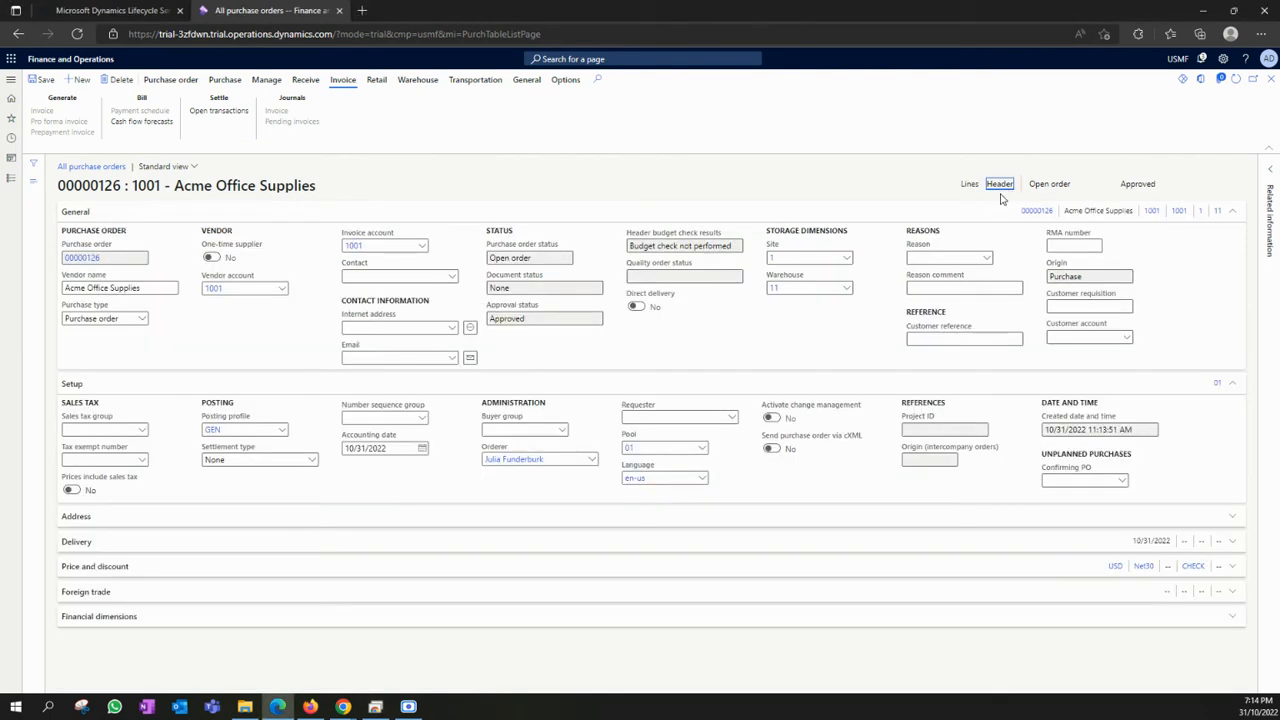
pyautogui.click(147, 381)
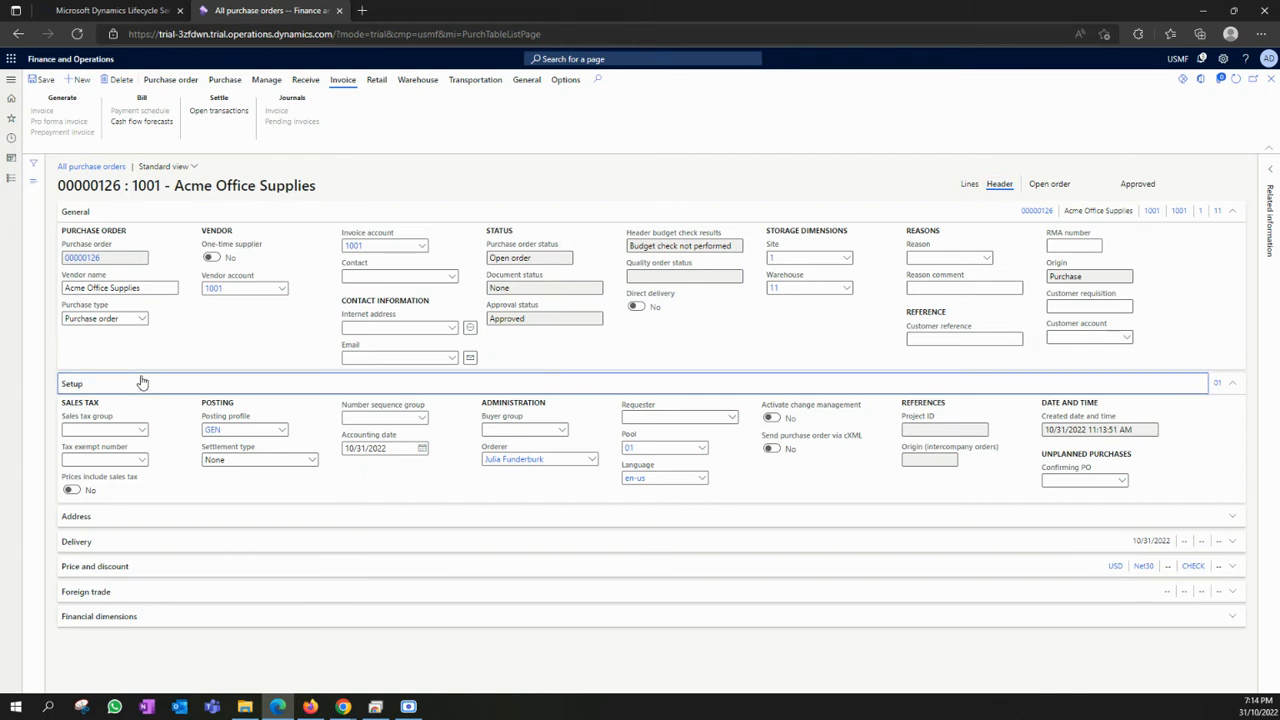
pyautogui.click(145, 214)
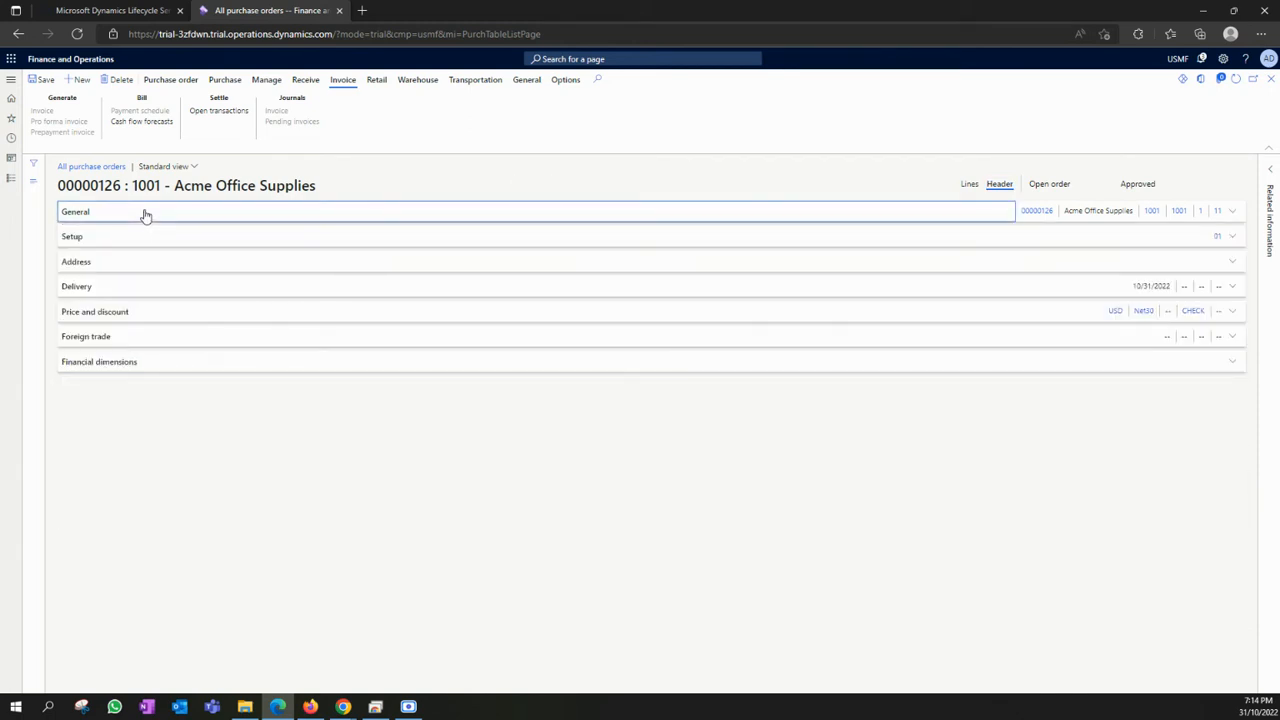
pyautogui.click(145, 215)
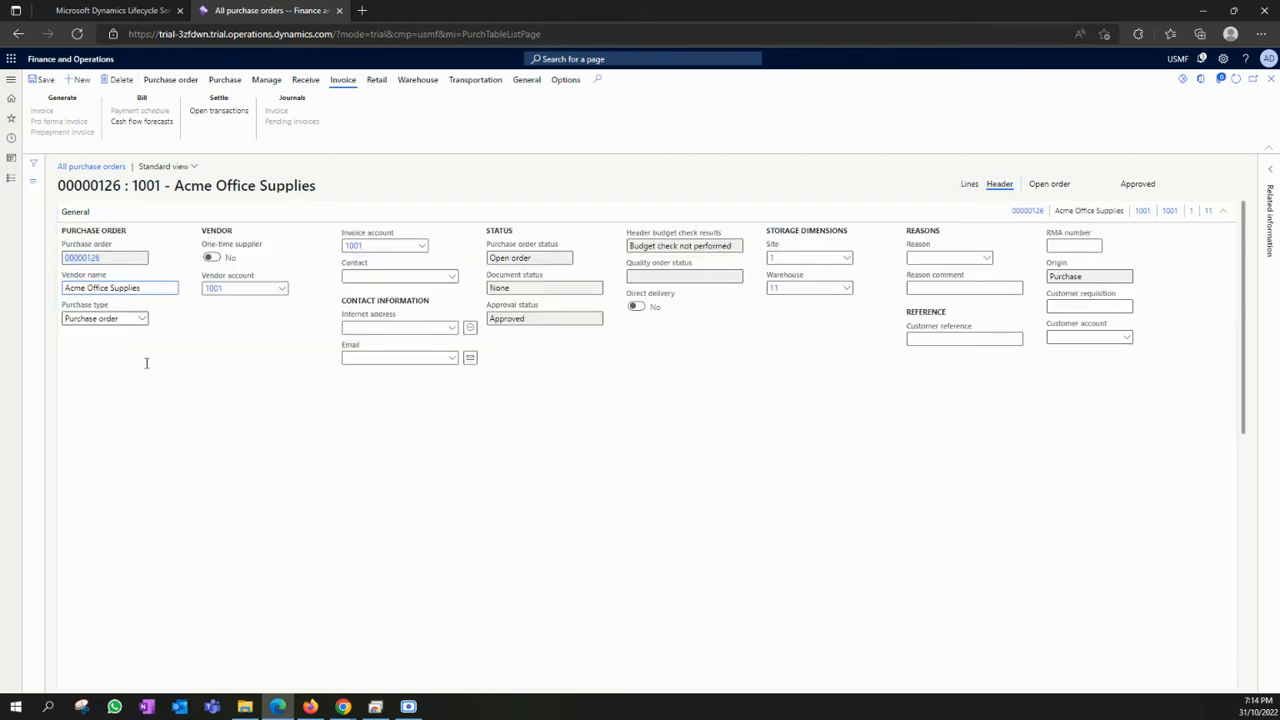
pyautogui.click(289, 211)
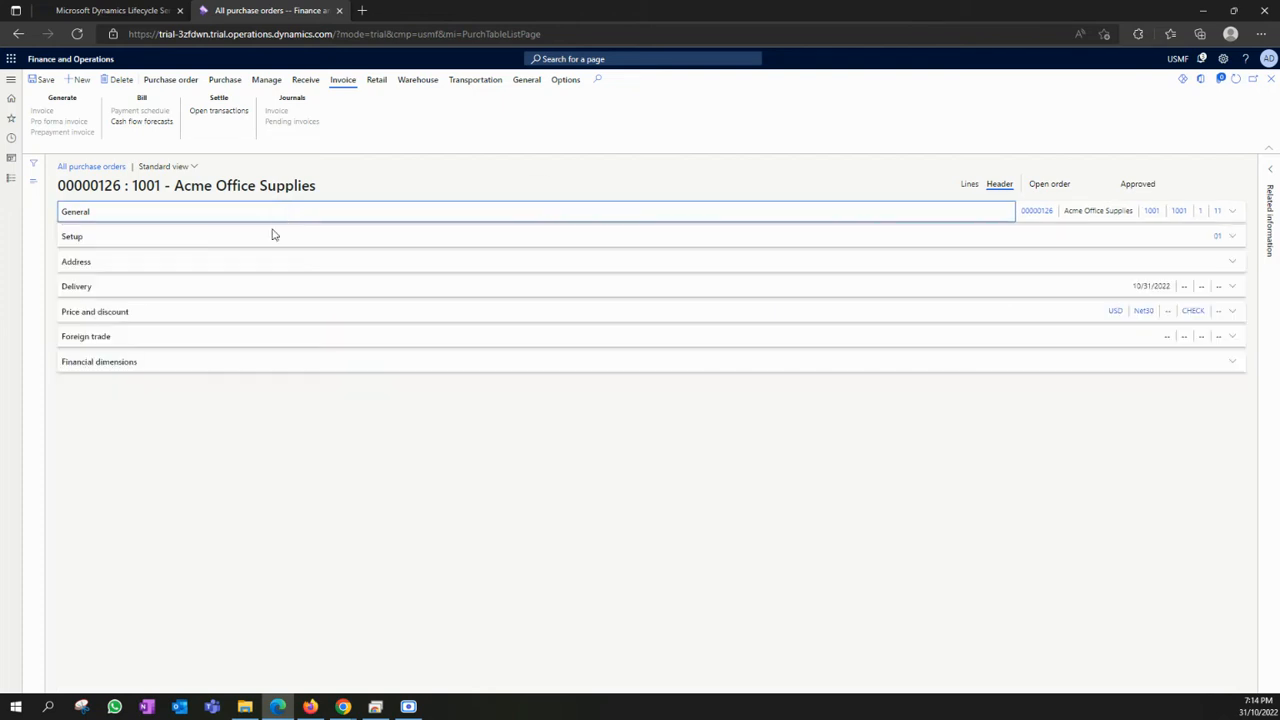
pyautogui.click(216, 244)
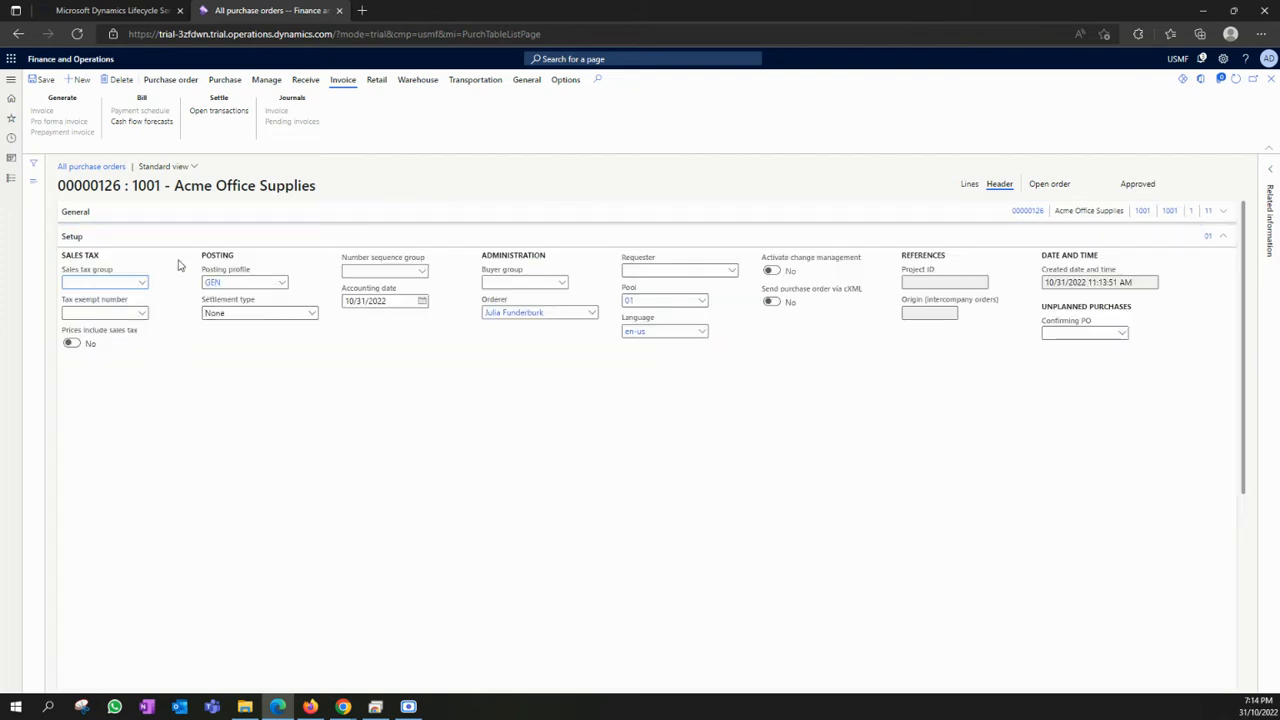
pyautogui.click(180, 245)
pyautogui.click(130, 264)
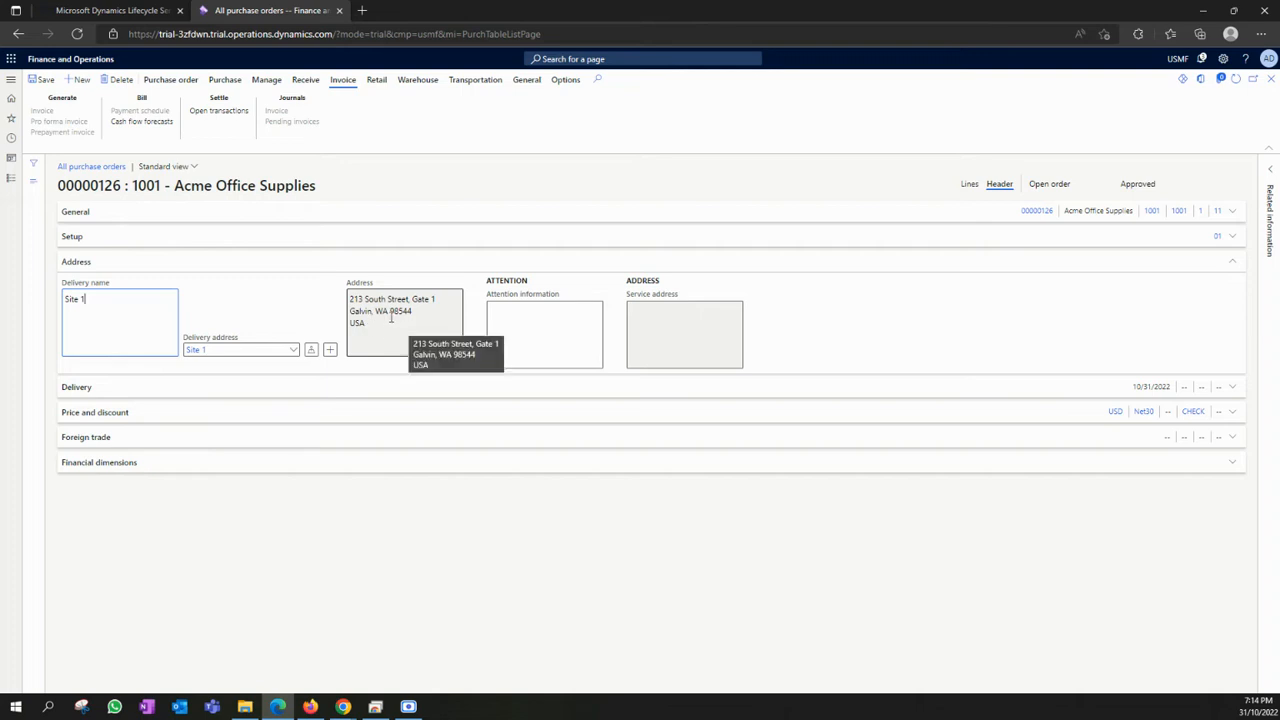
pyautogui.click(306, 386)
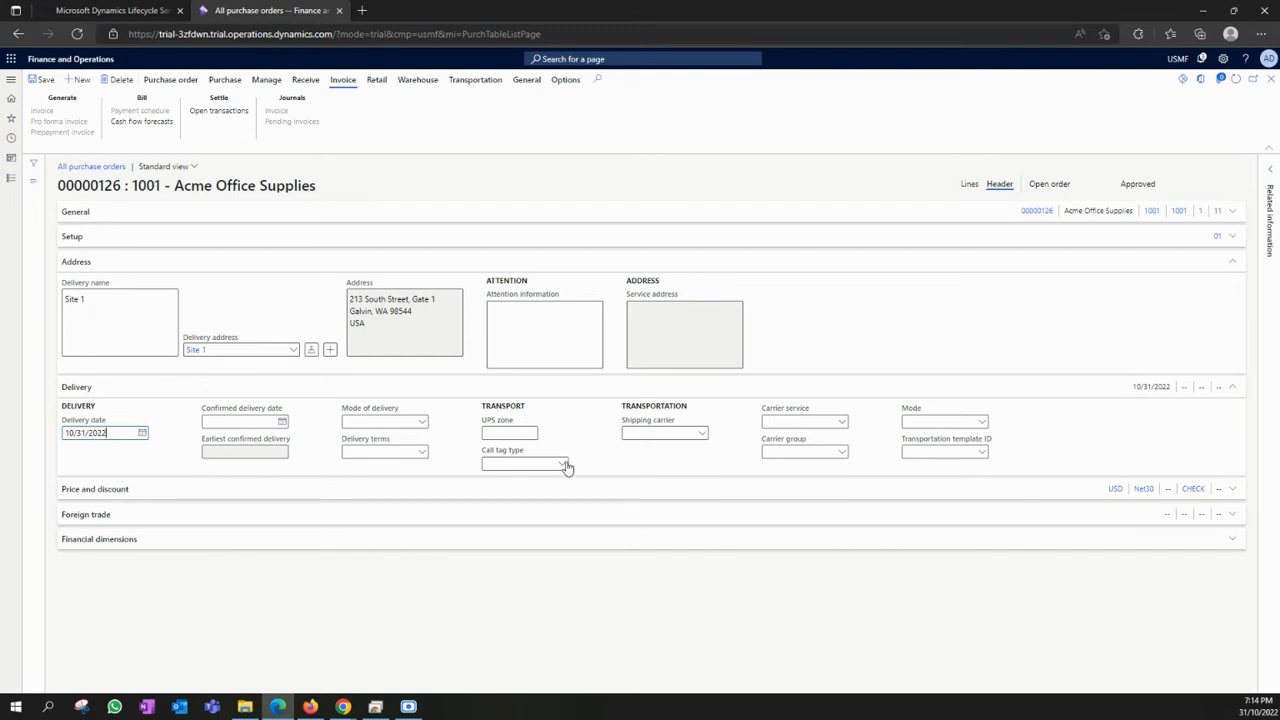
pyautogui.click(969, 186)
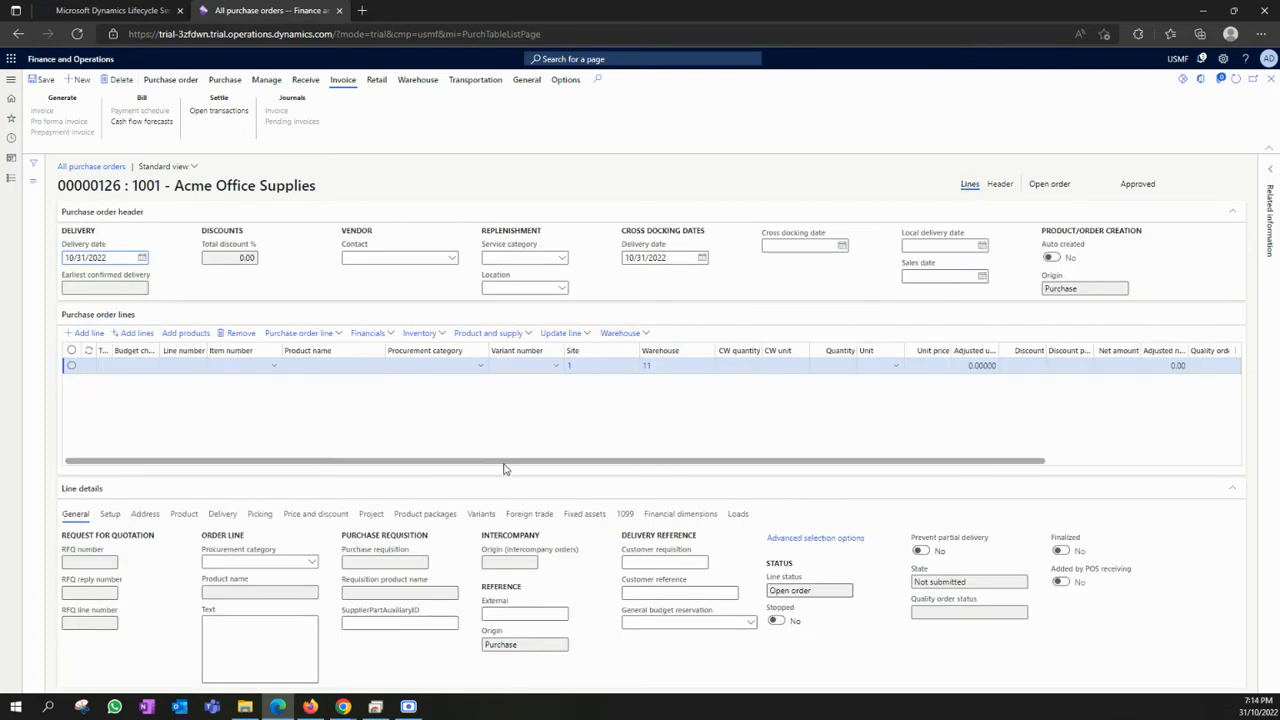
pyautogui.moveTo(505, 469); pyautogui.dragTo(331, 469)
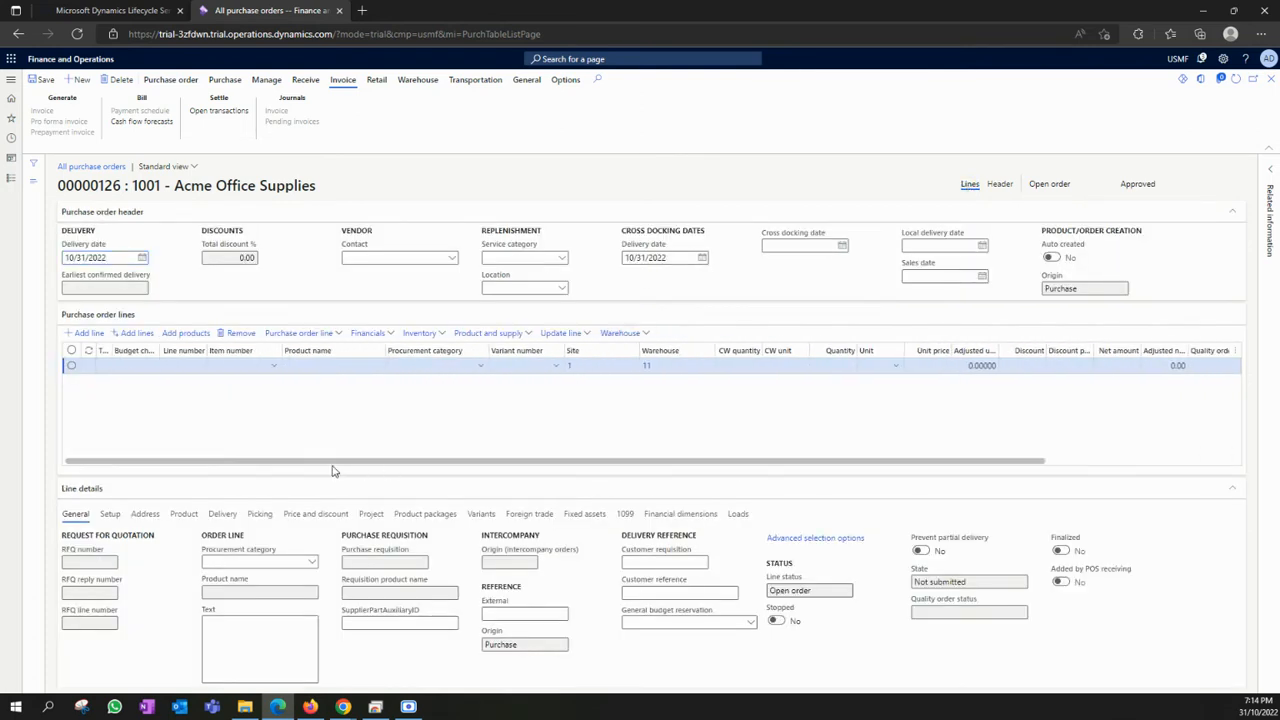
# Look up "produc" for the new order line's item number, choose B0001, and check the line's quantity, unit price and net amount
pyautogui.click(235, 367)
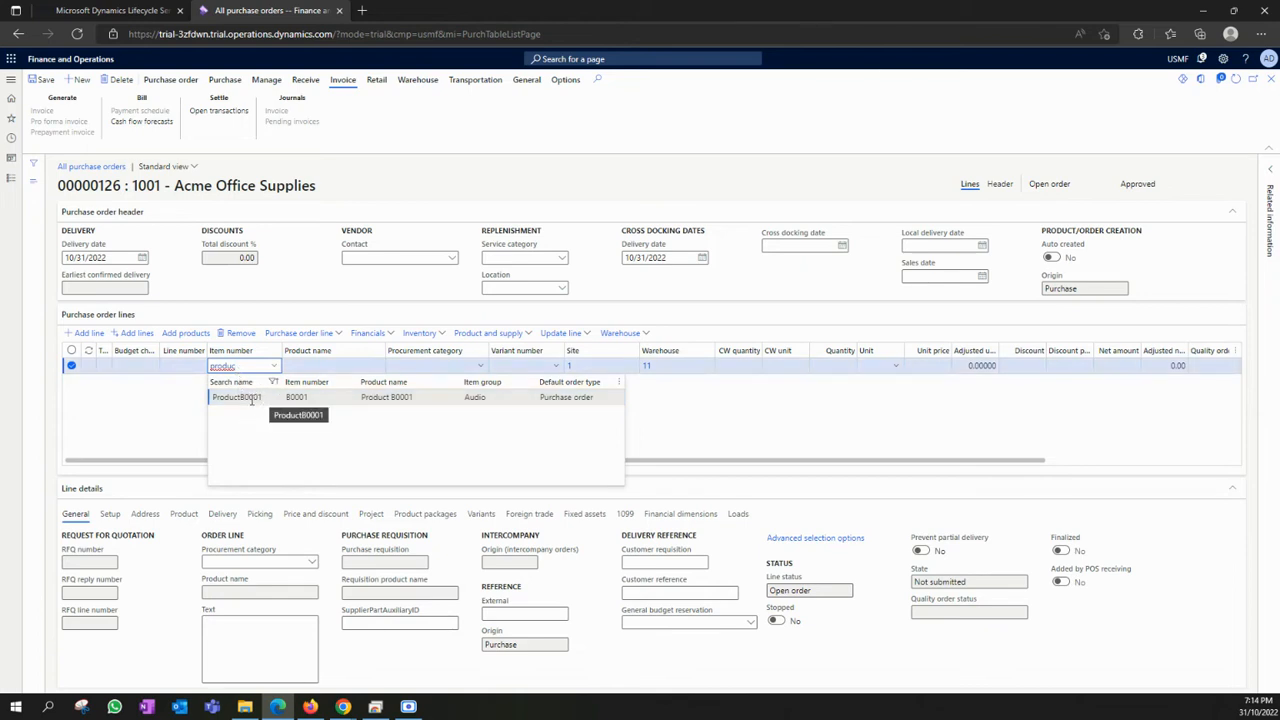
pyautogui.click(320, 403)
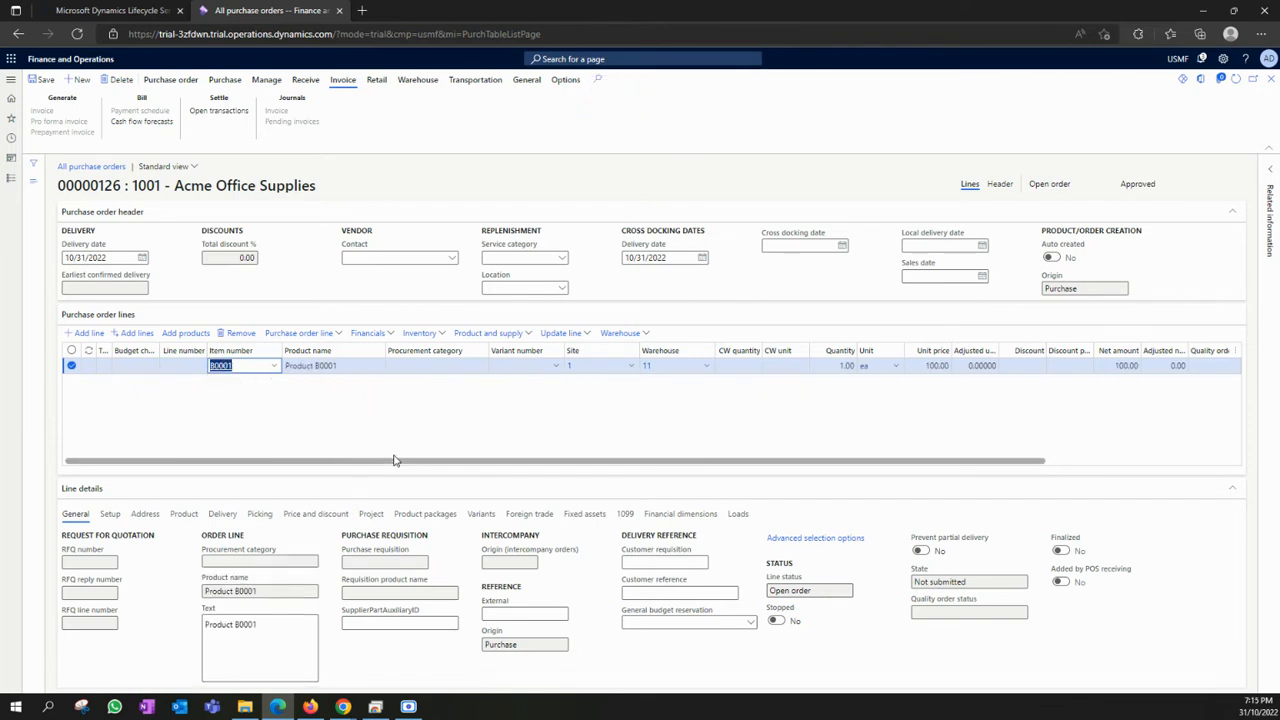
pyautogui.moveTo(390, 462); pyautogui.dragTo(637, 466)
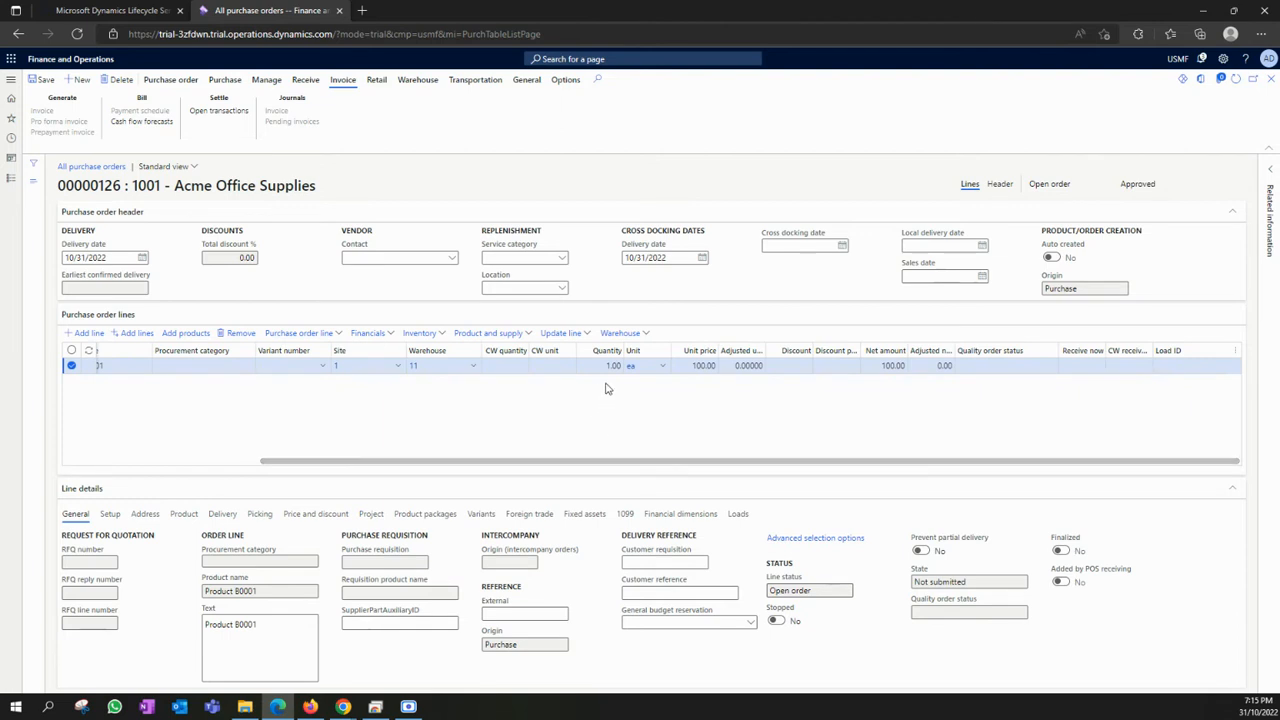
pyautogui.click(685, 366)
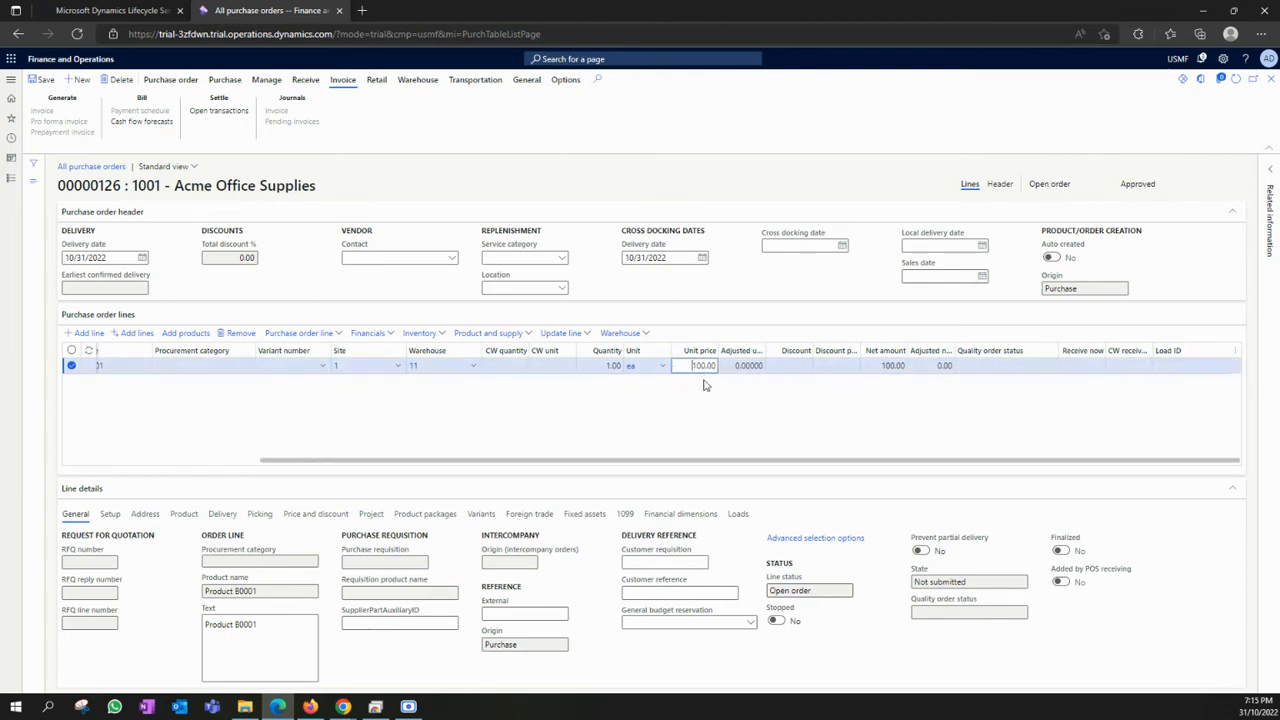
pyautogui.moveTo(694, 460); pyautogui.dragTo(884, 425)
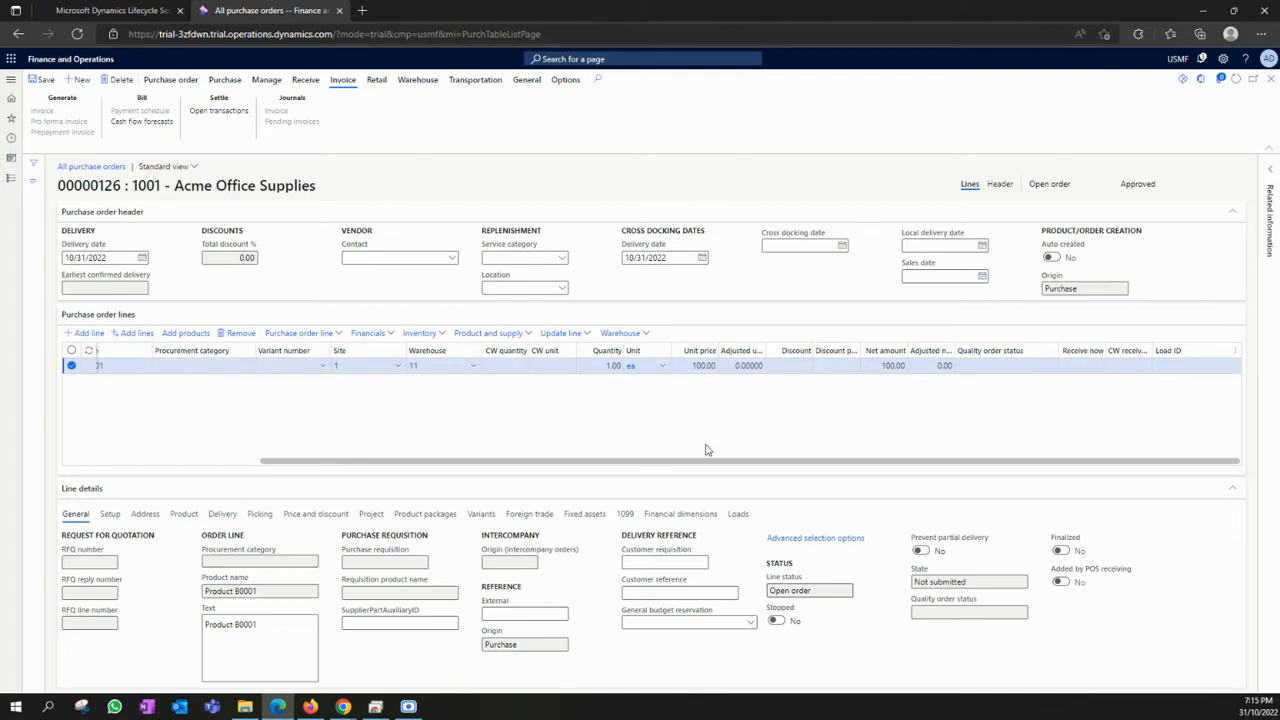
pyautogui.moveTo(709, 461); pyautogui.dragTo(738, 461)
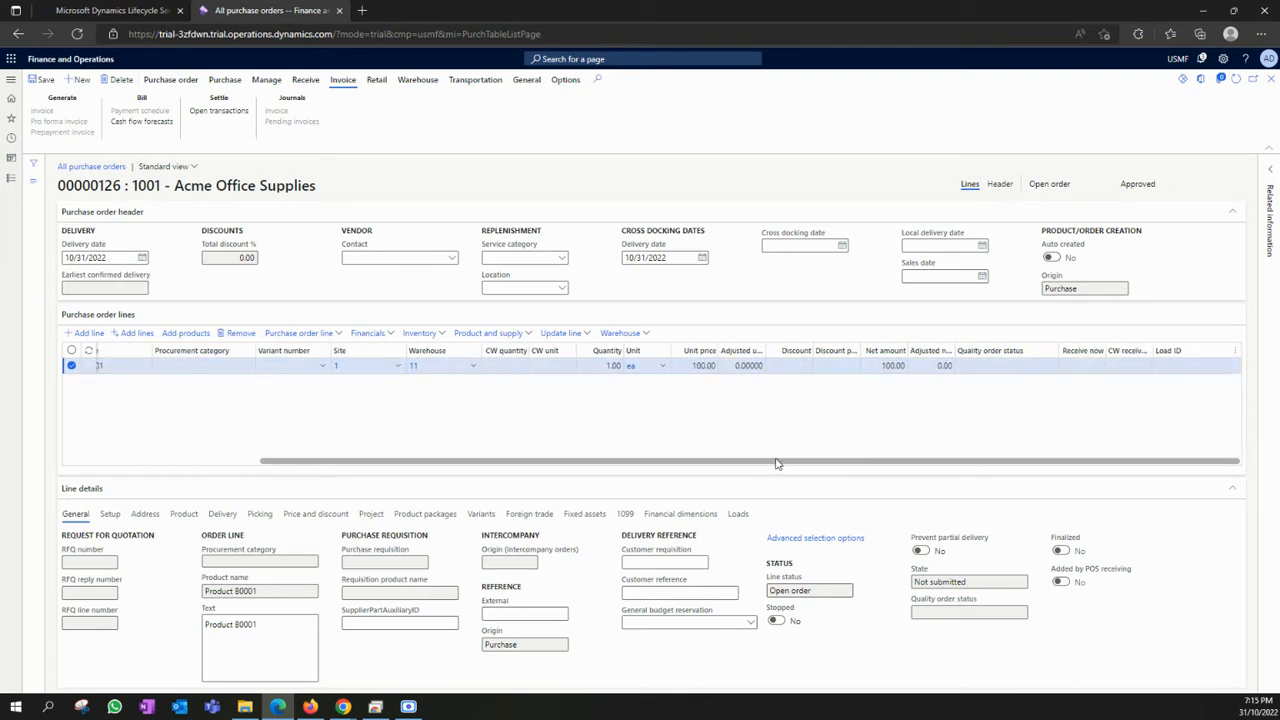
pyautogui.moveTo(778, 463); pyautogui.dragTo(500, 431)
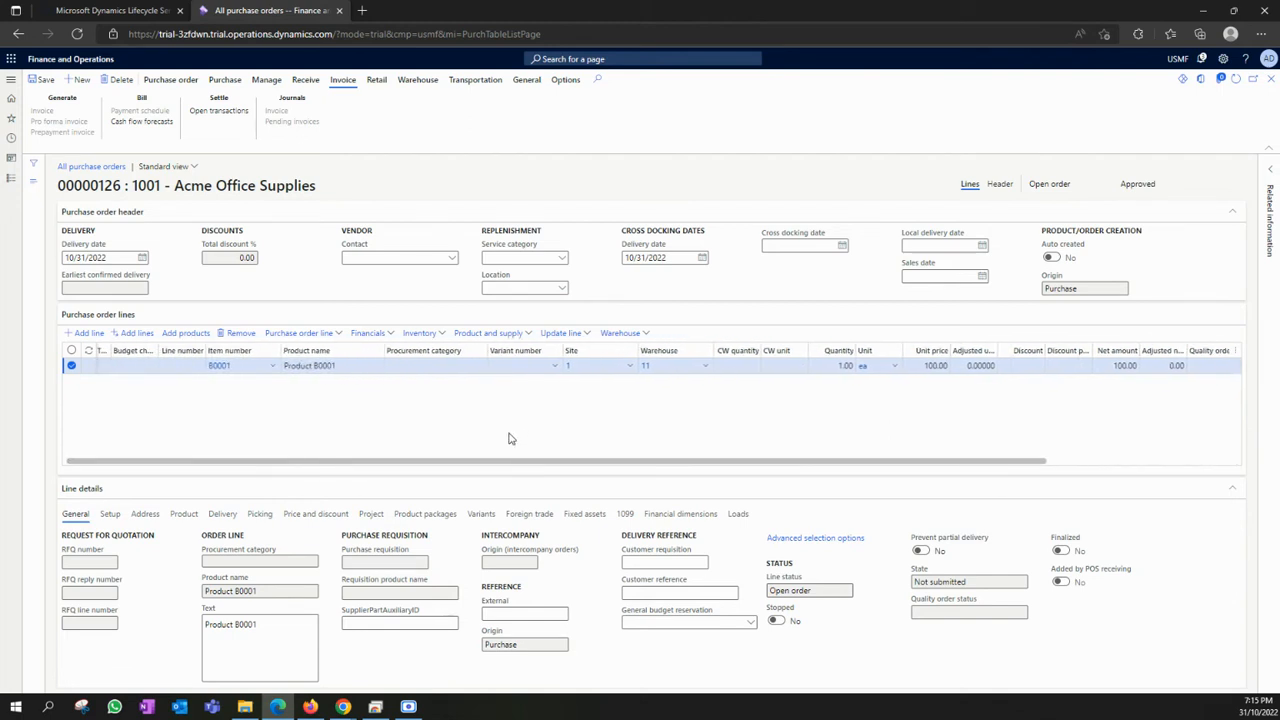
# Examine the line item's on-hand physical inventory, ordered in total, available for reservation and total available quantities, and return to the order lines
pyautogui.click(426, 337)
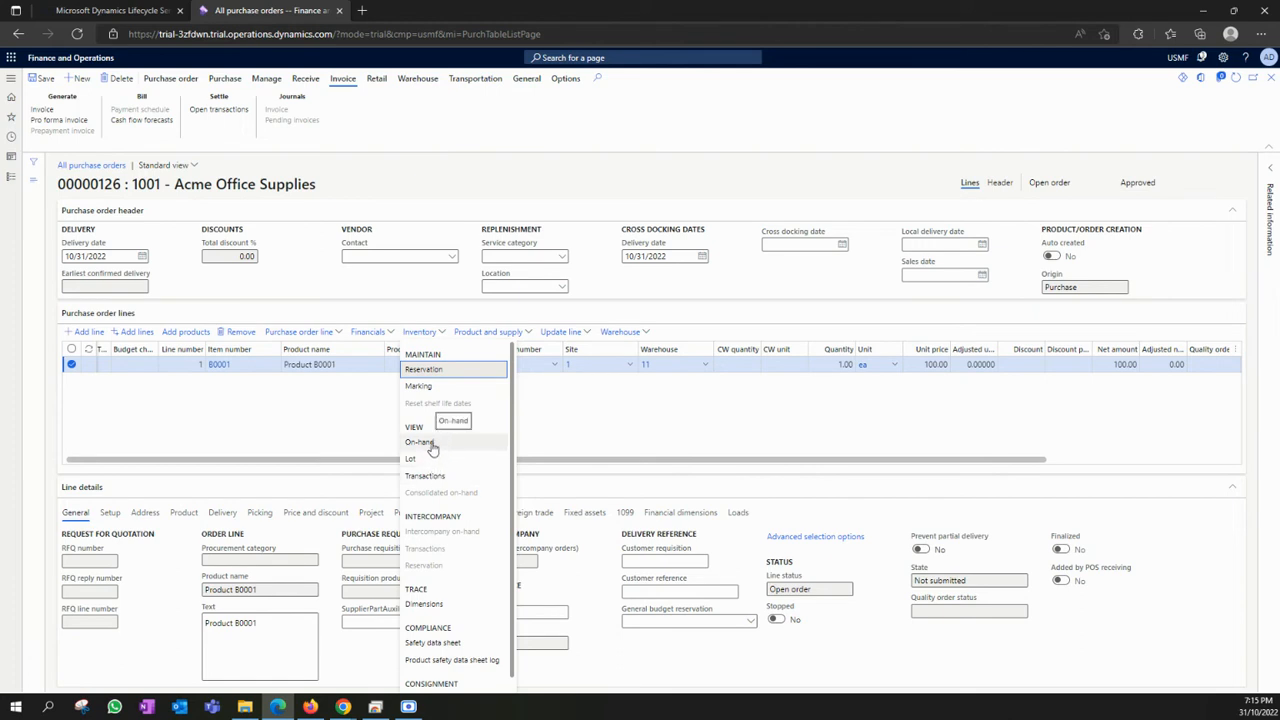
pyautogui.click(431, 446)
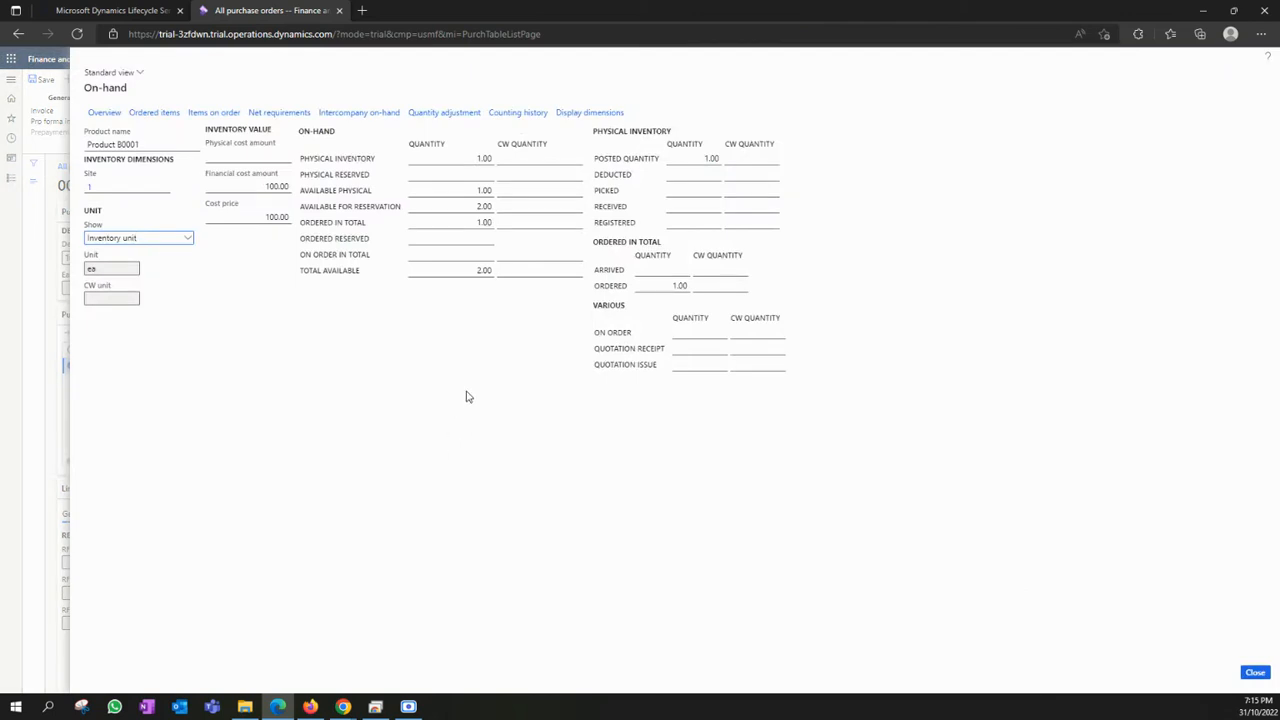
pyautogui.click(492, 158)
pyautogui.click(480, 223)
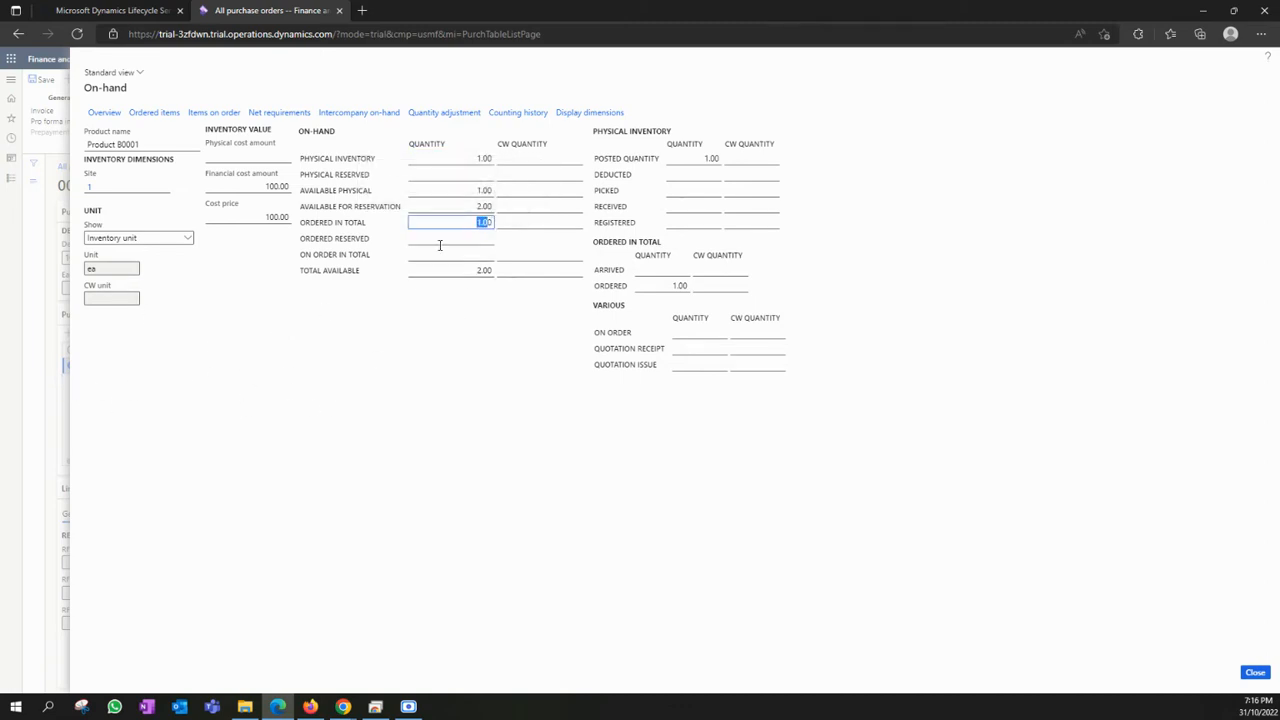
pyautogui.click(471, 222)
pyautogui.doubleClick(471, 222)
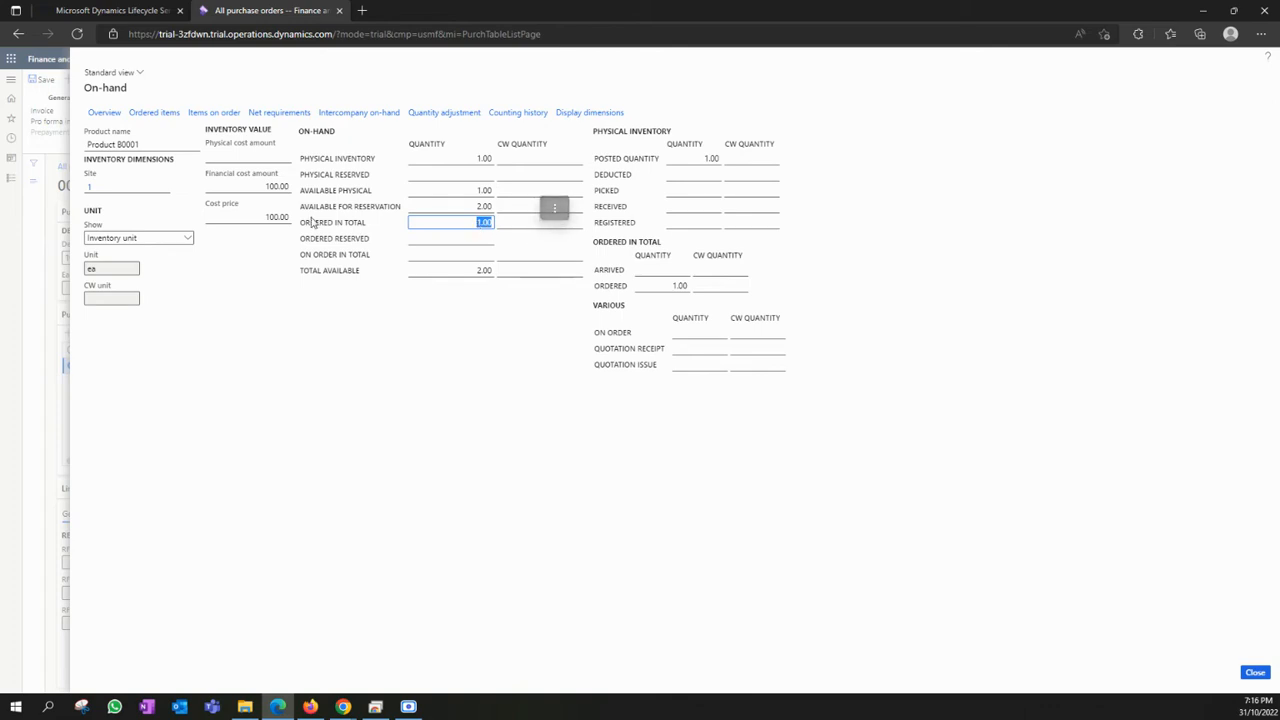
pyautogui.moveTo(303, 222); pyautogui.dragTo(347, 224)
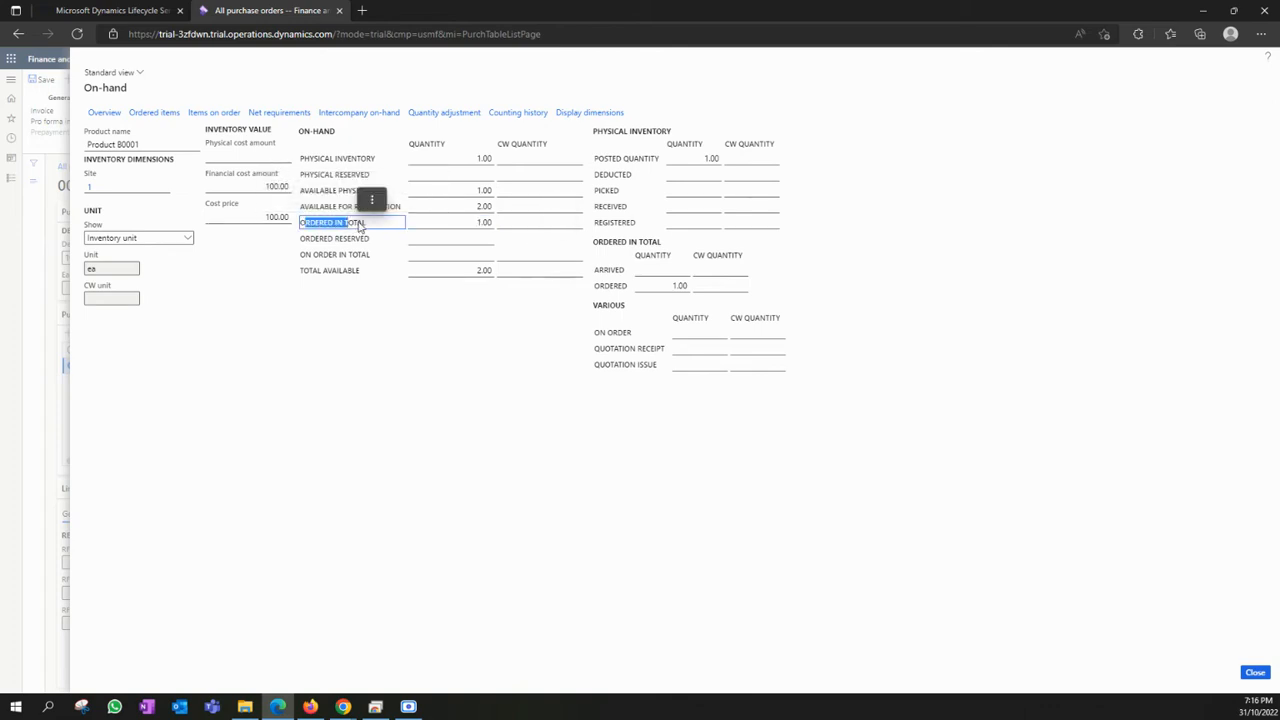
pyautogui.click(487, 224)
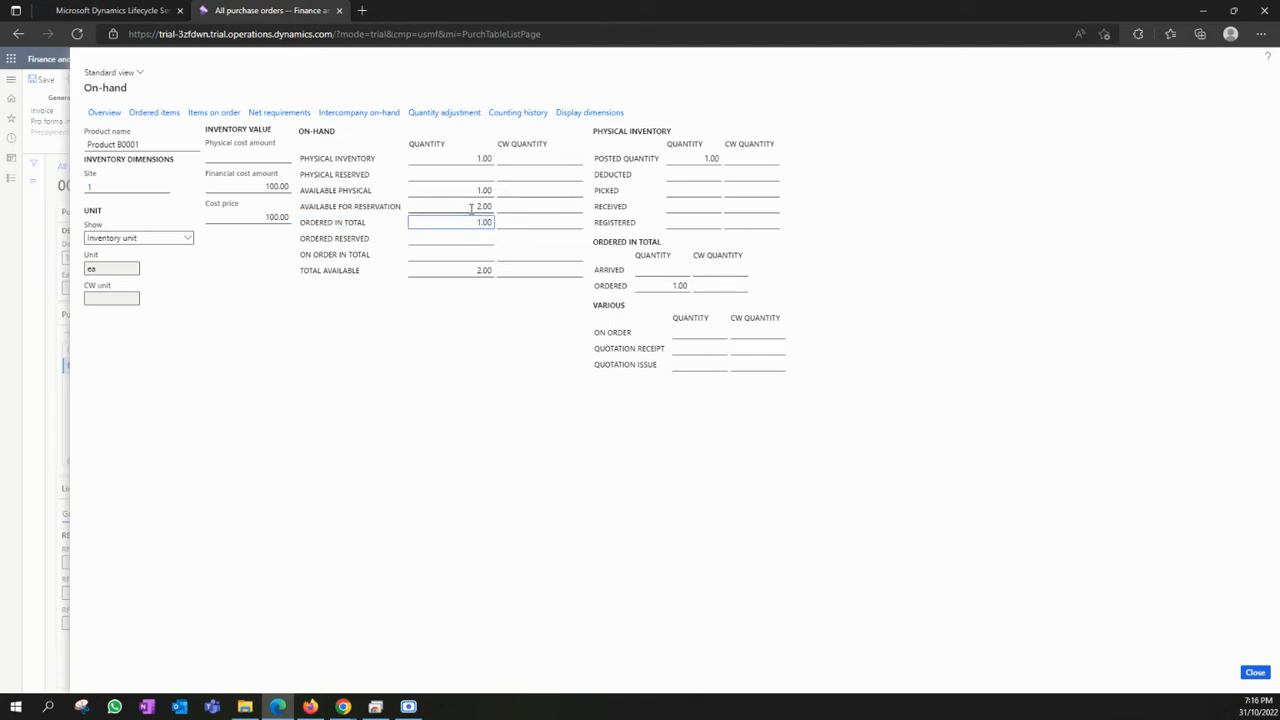
pyautogui.click(477, 205)
pyautogui.moveTo(477, 205); pyautogui.dragTo(493, 208)
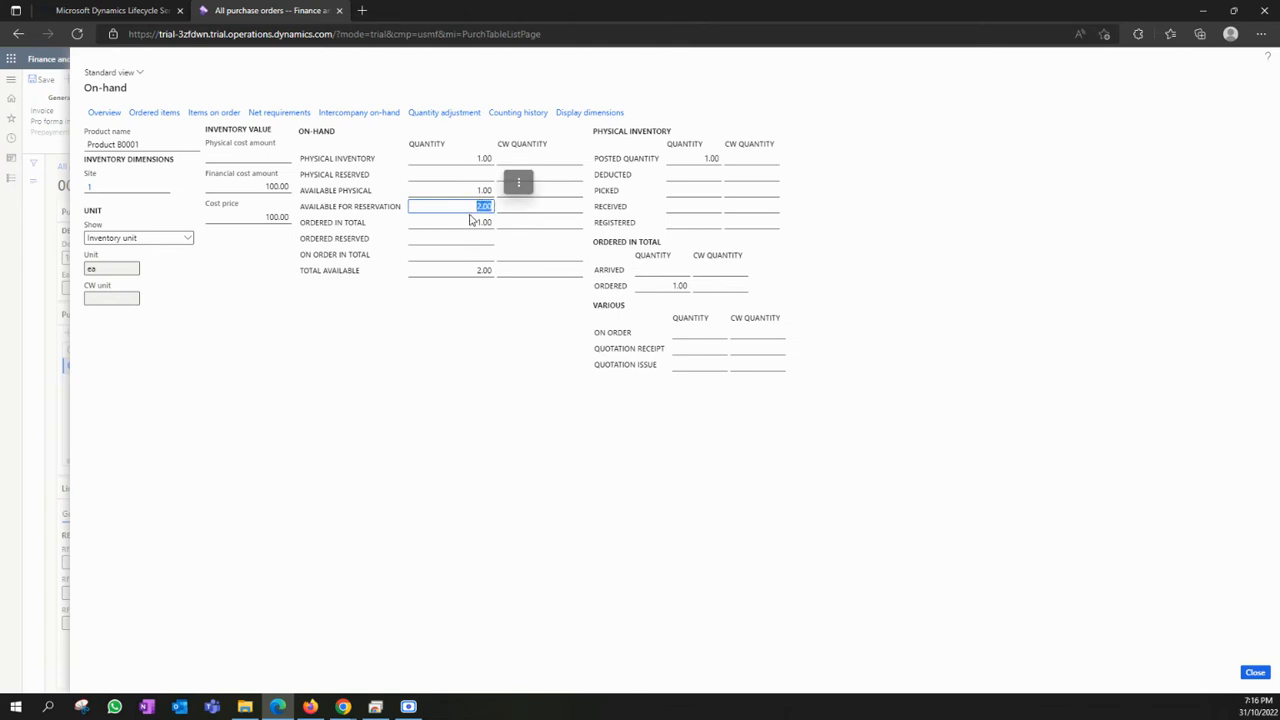
pyautogui.click(477, 271)
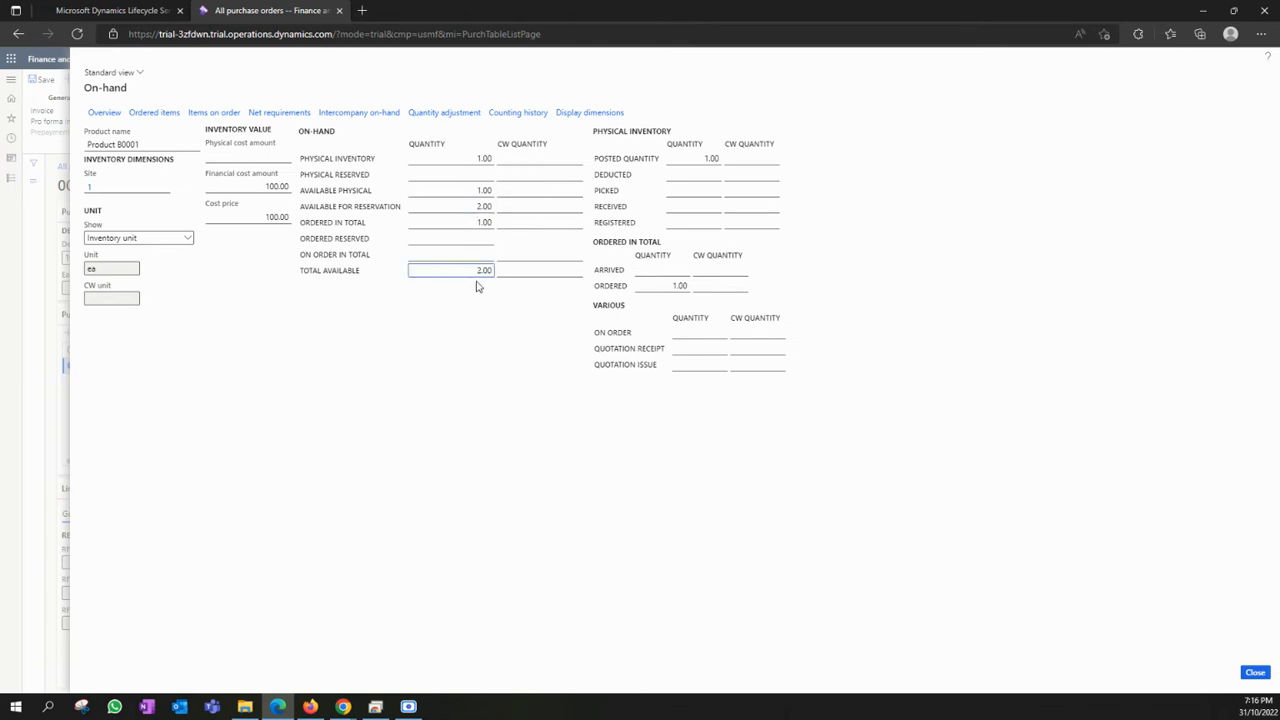
pyautogui.click(1257, 674)
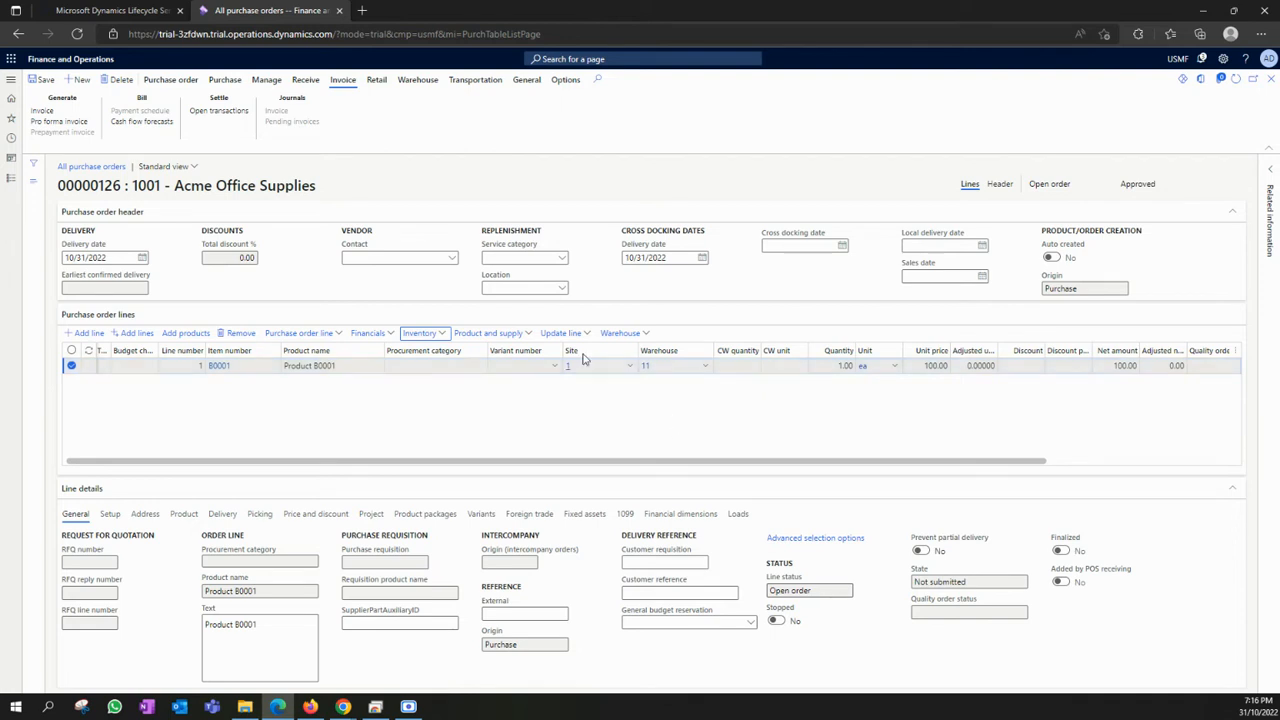
pyautogui.moveTo(611, 463); pyautogui.dragTo(538, 463)
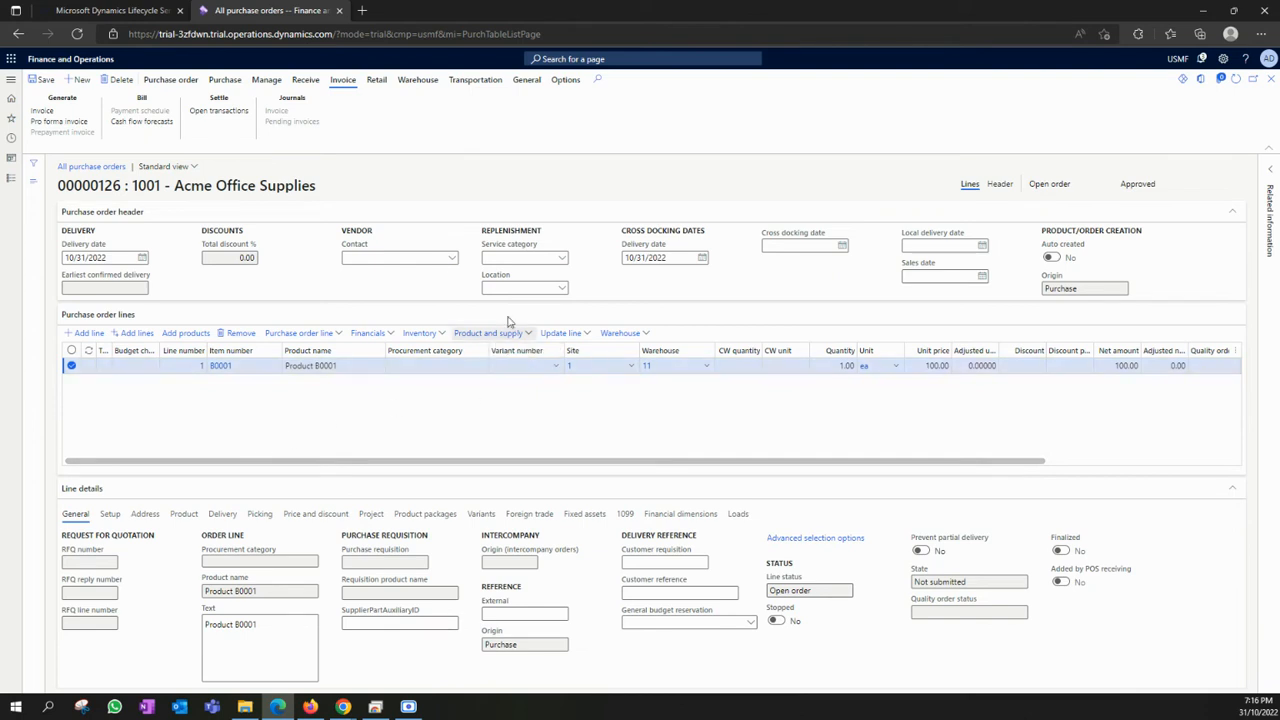
# Generate the purchase order's confirmation with the print management destination turned off and the Print option kept at After
pyautogui.click(226, 80)
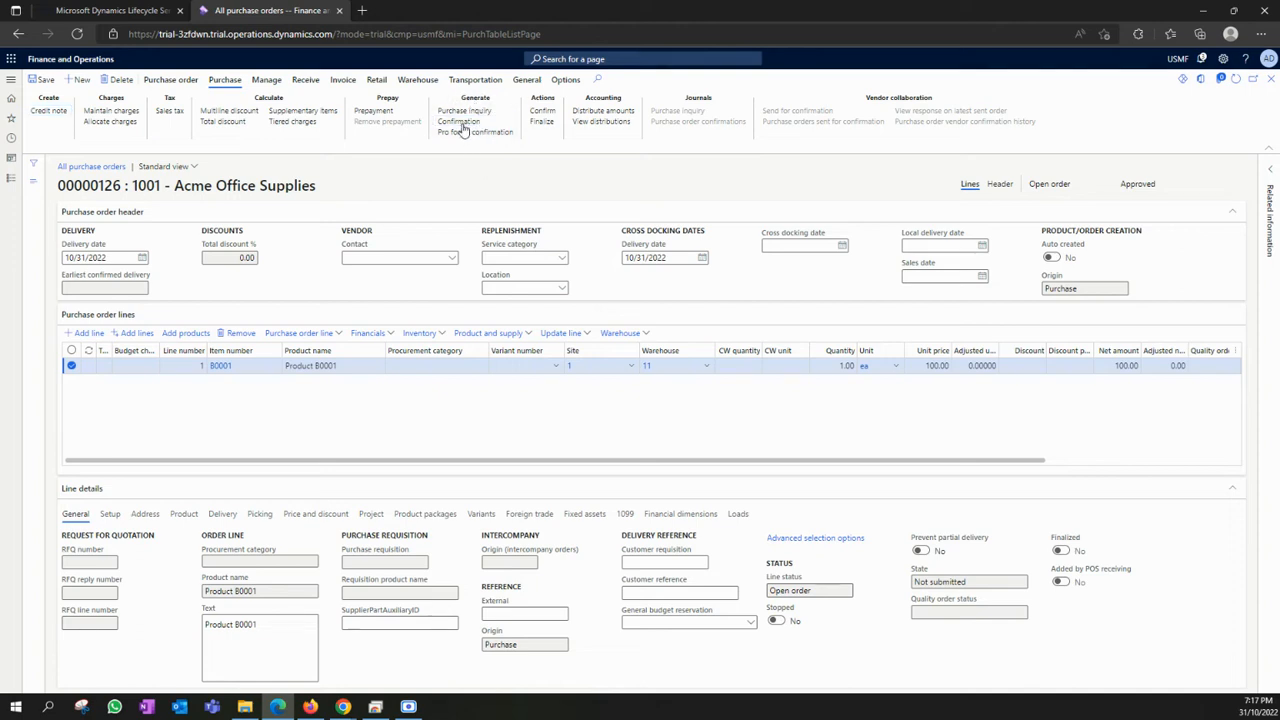
pyautogui.click(462, 126)
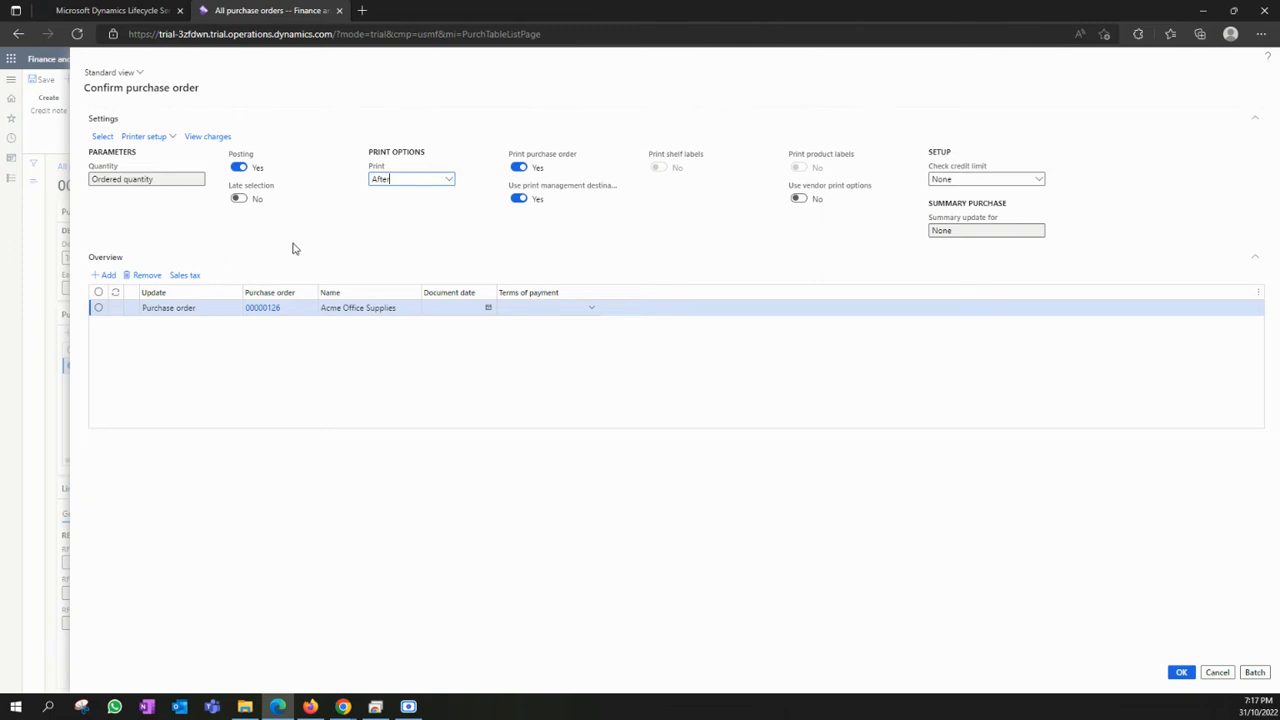
pyautogui.click(450, 184)
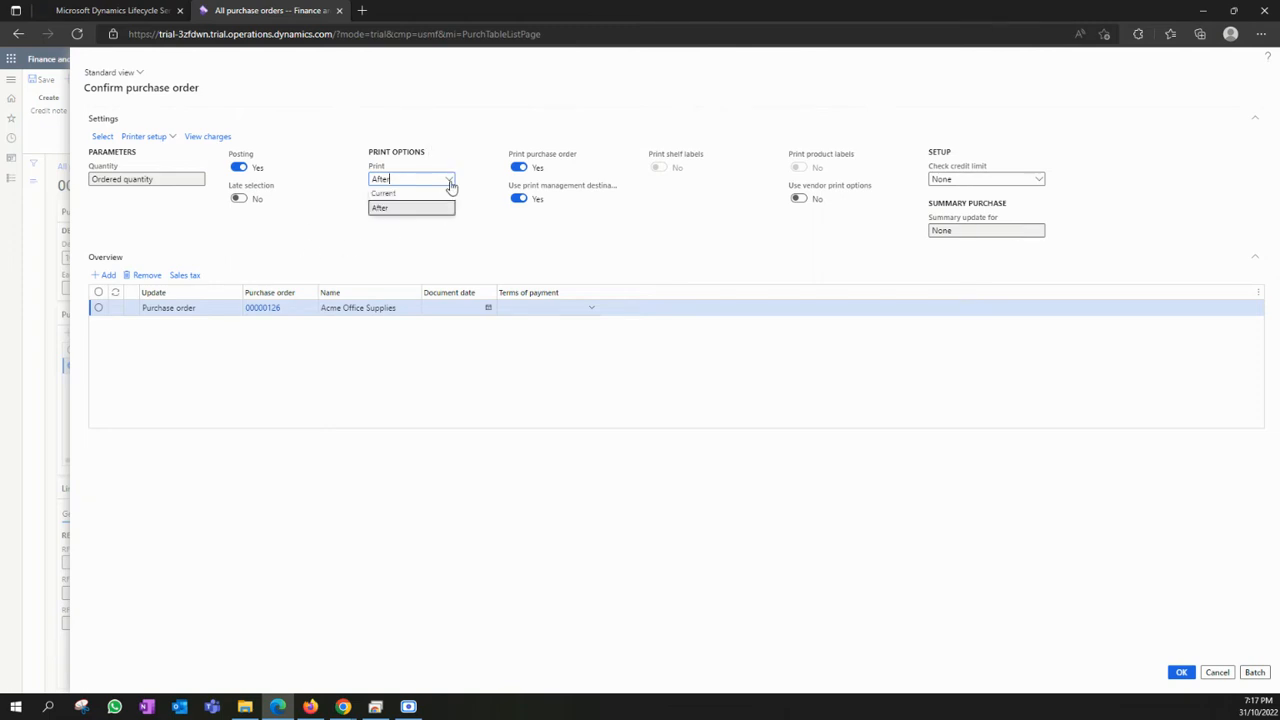
pyautogui.click(450, 184)
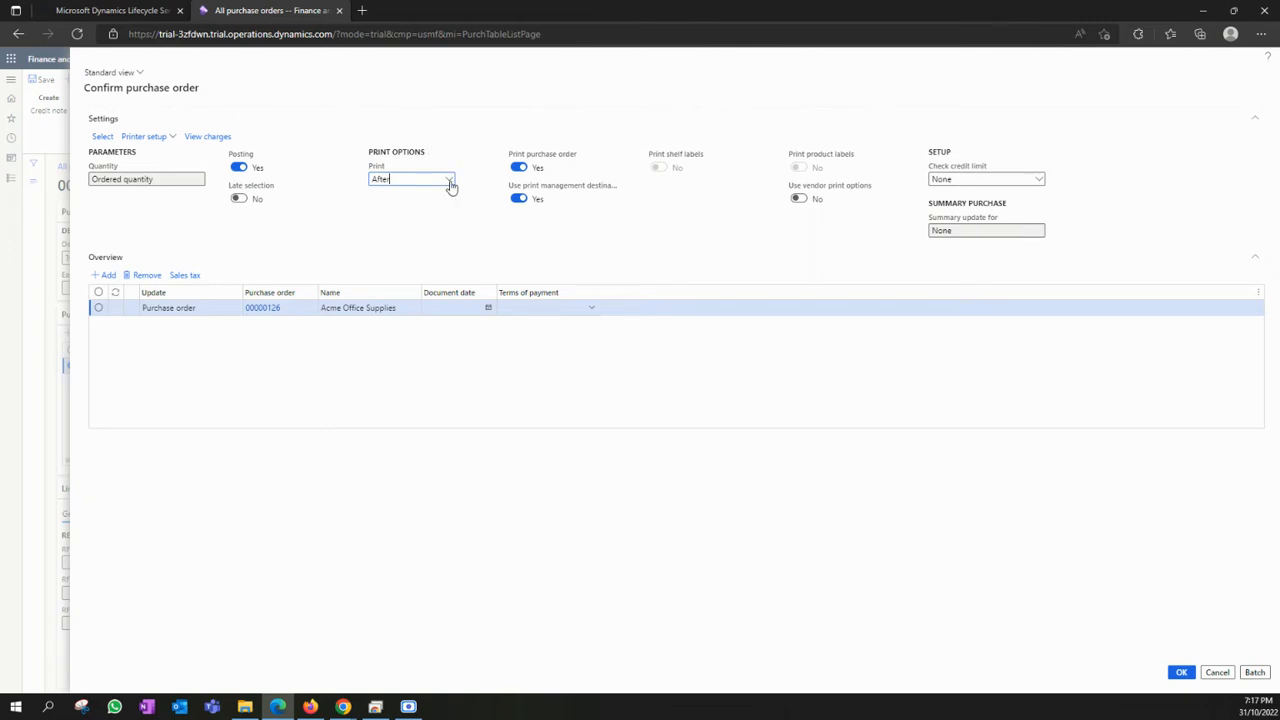
pyautogui.click(517, 199)
pyautogui.click(1181, 673)
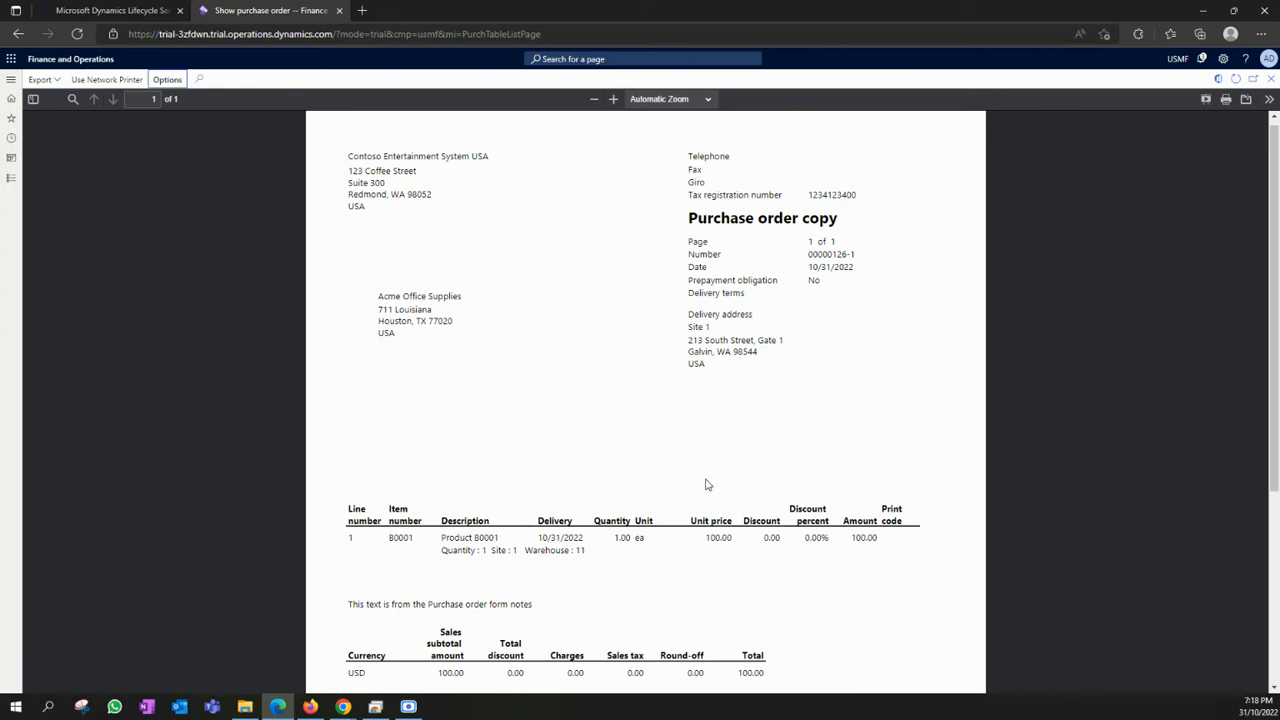
# Read through the purchase order copy report, check its available export formats, and close the report
pyautogui.scroll(-3, 766, 480)
pyautogui.scroll(2, 766, 480)
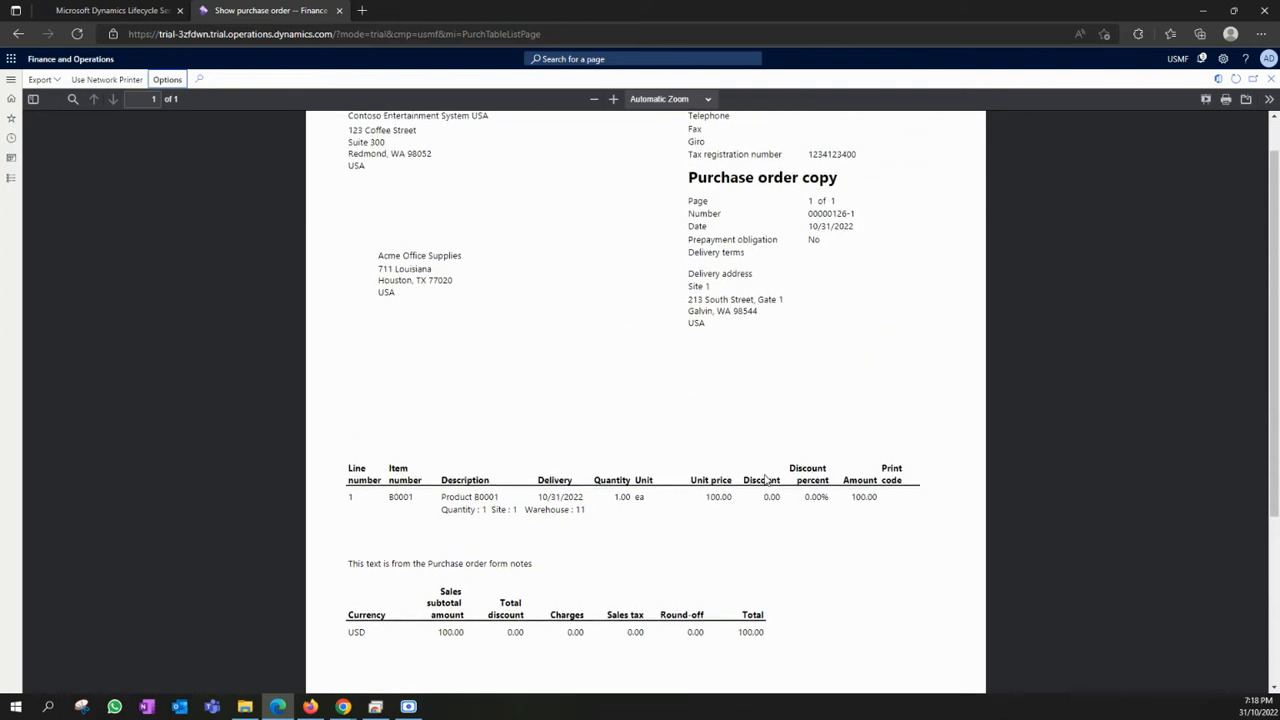
pyautogui.scroll(-2, 766, 480)
pyautogui.scroll(3, 766, 480)
pyautogui.scroll(1, 506, 295)
pyautogui.scroll(1, 506, 295)
pyautogui.click(40, 79)
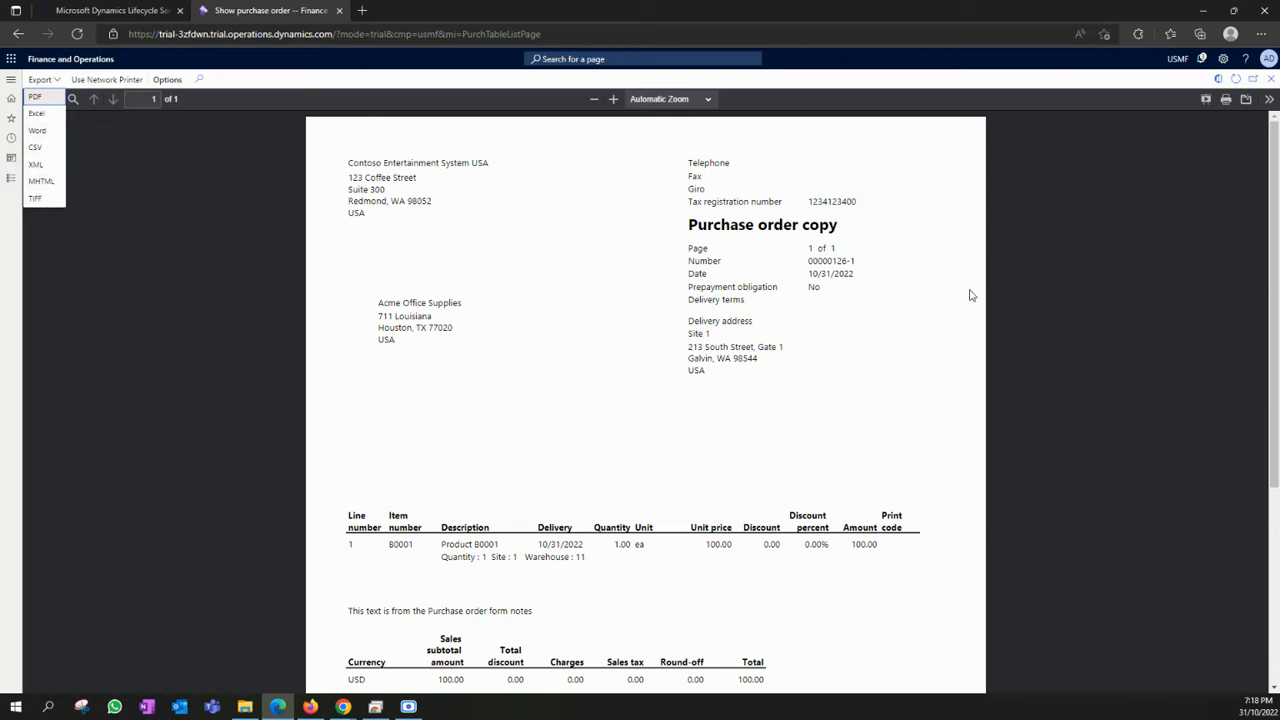
pyautogui.click(1271, 86)
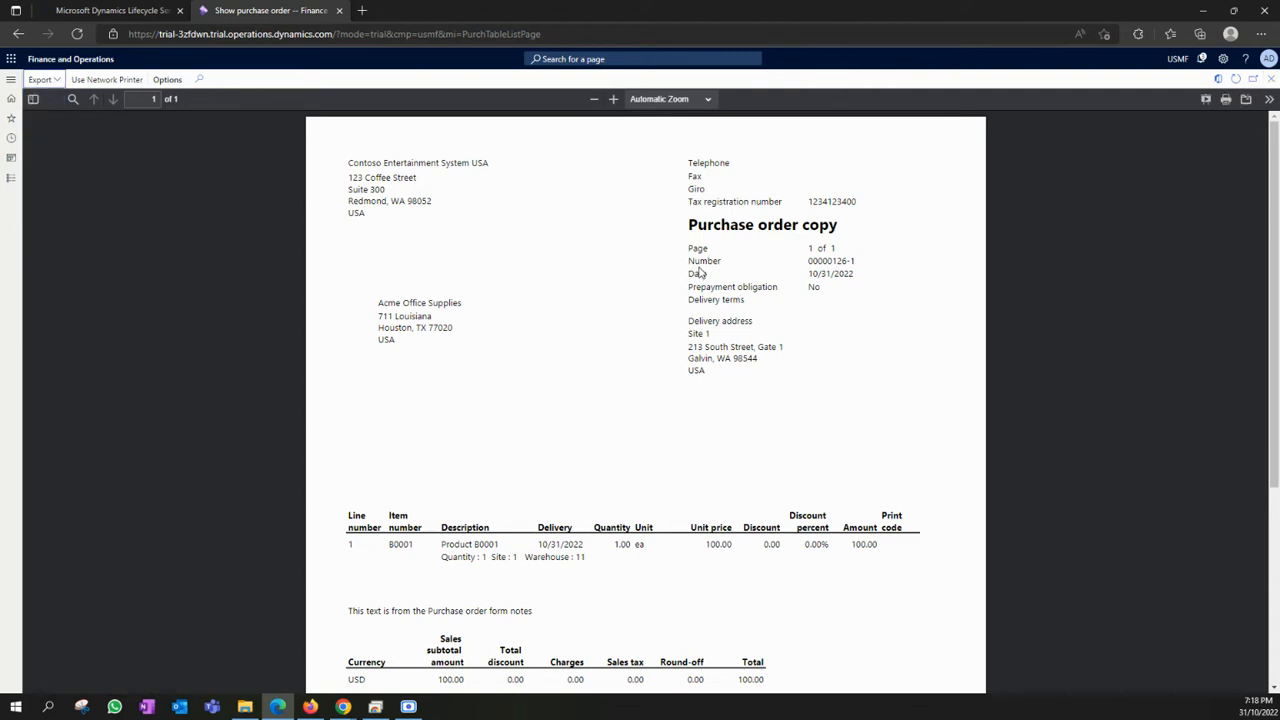
pyautogui.click(1271, 79)
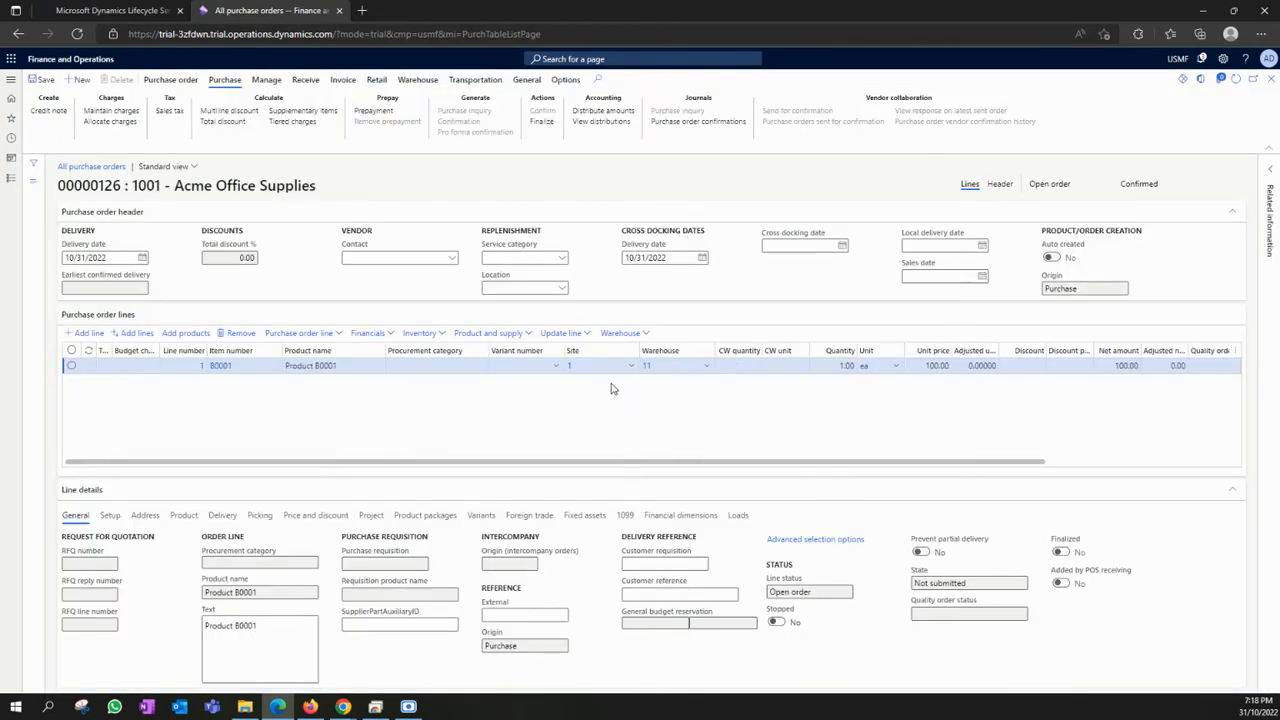
# Review the confirmed order line's columns and check the order's purchase order confirmations journal, returning to the order
pyautogui.click(247, 370)
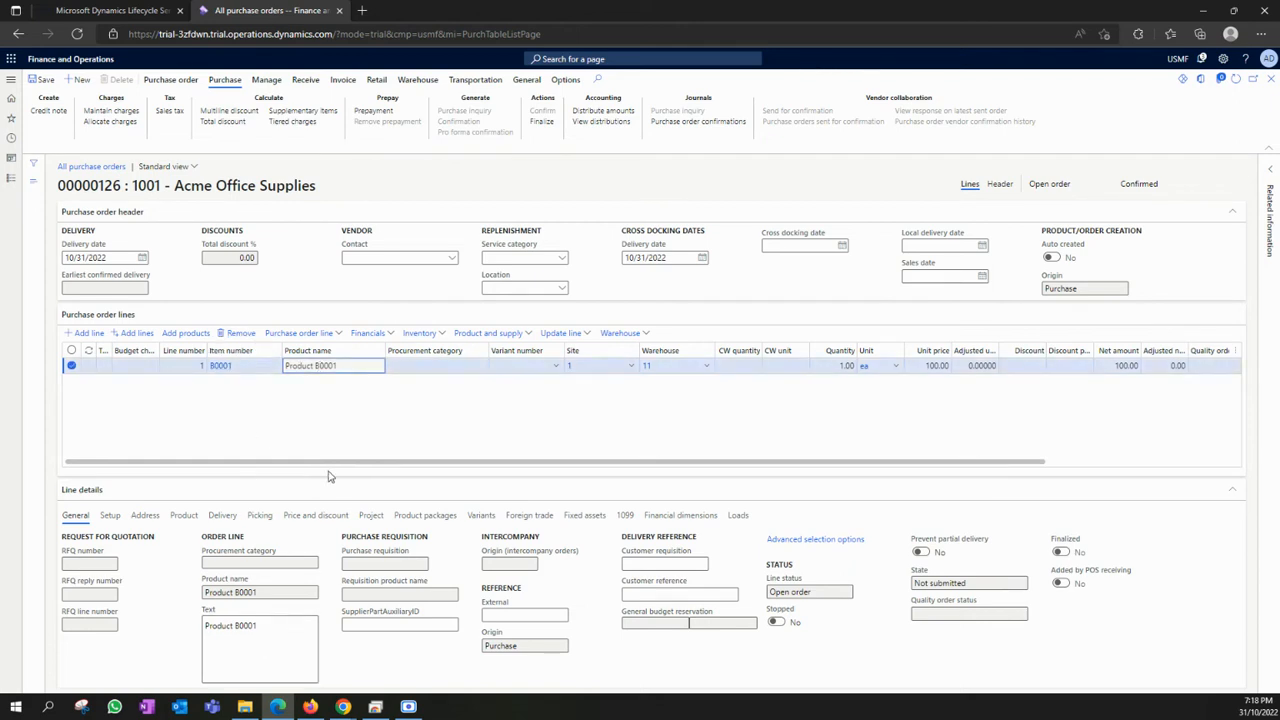
pyautogui.moveTo(337, 461); pyautogui.dragTo(720, 477)
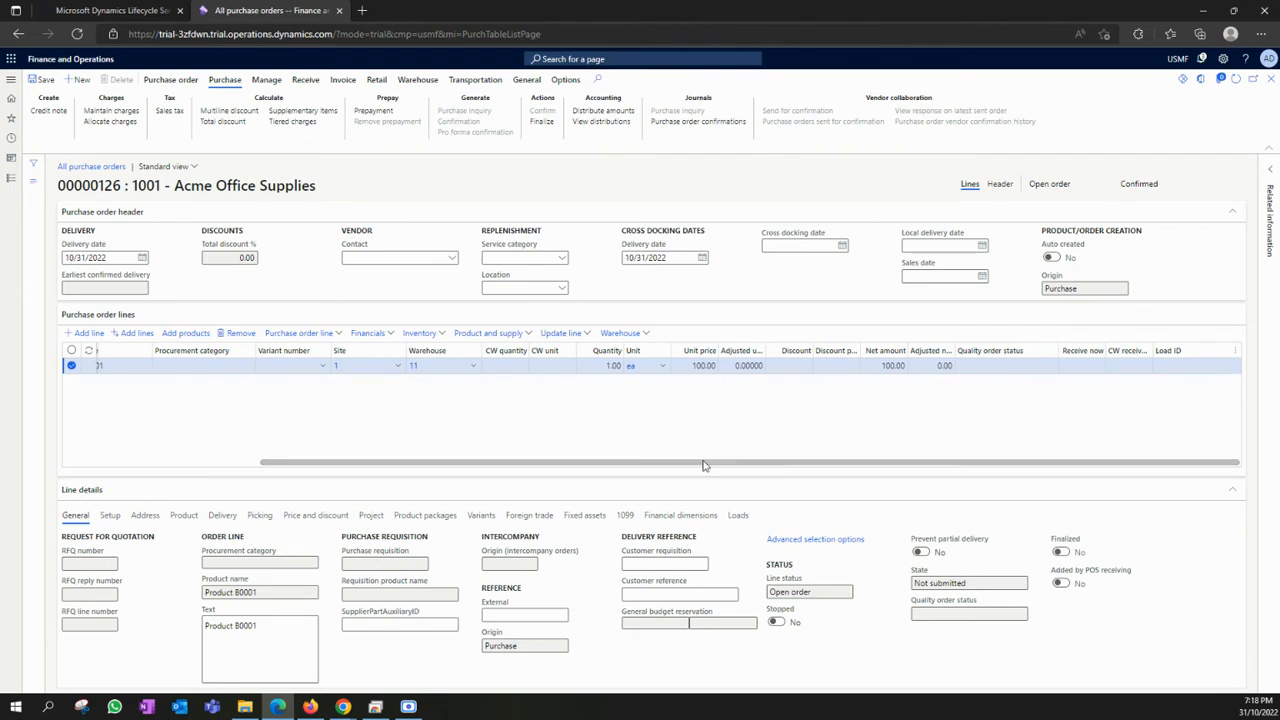
pyautogui.click(710, 121)
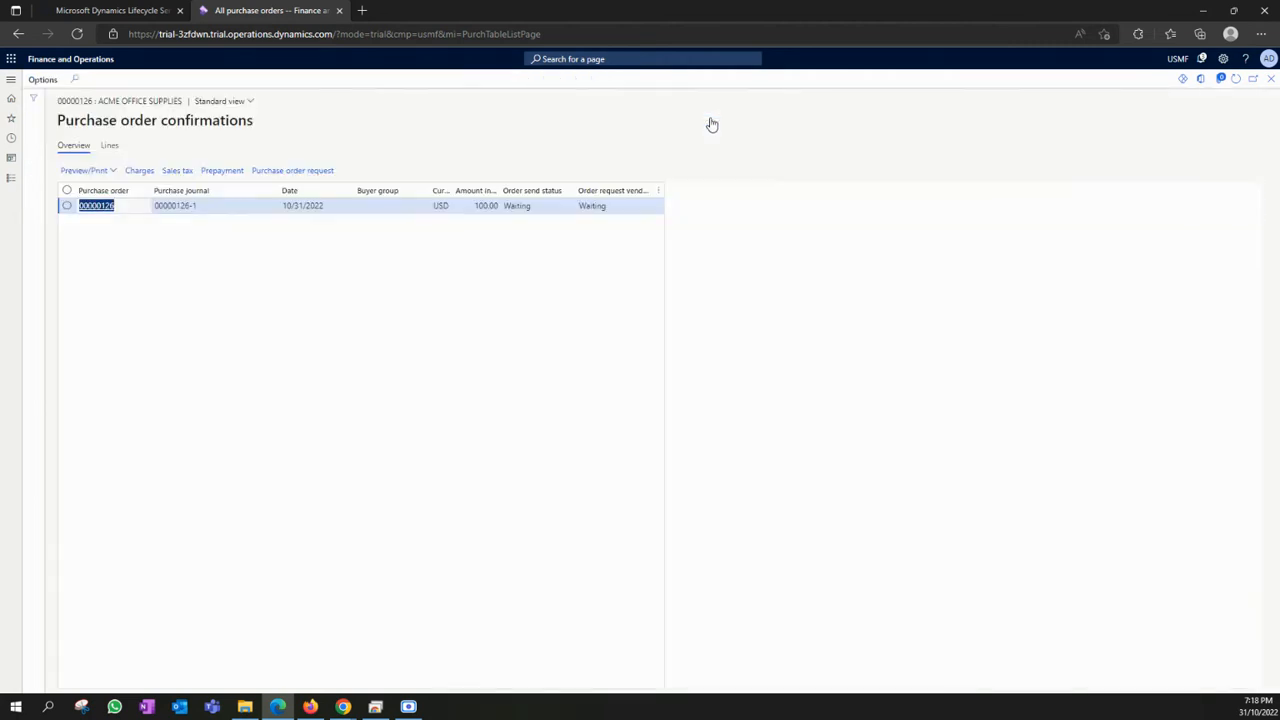
pyautogui.click(1270, 79)
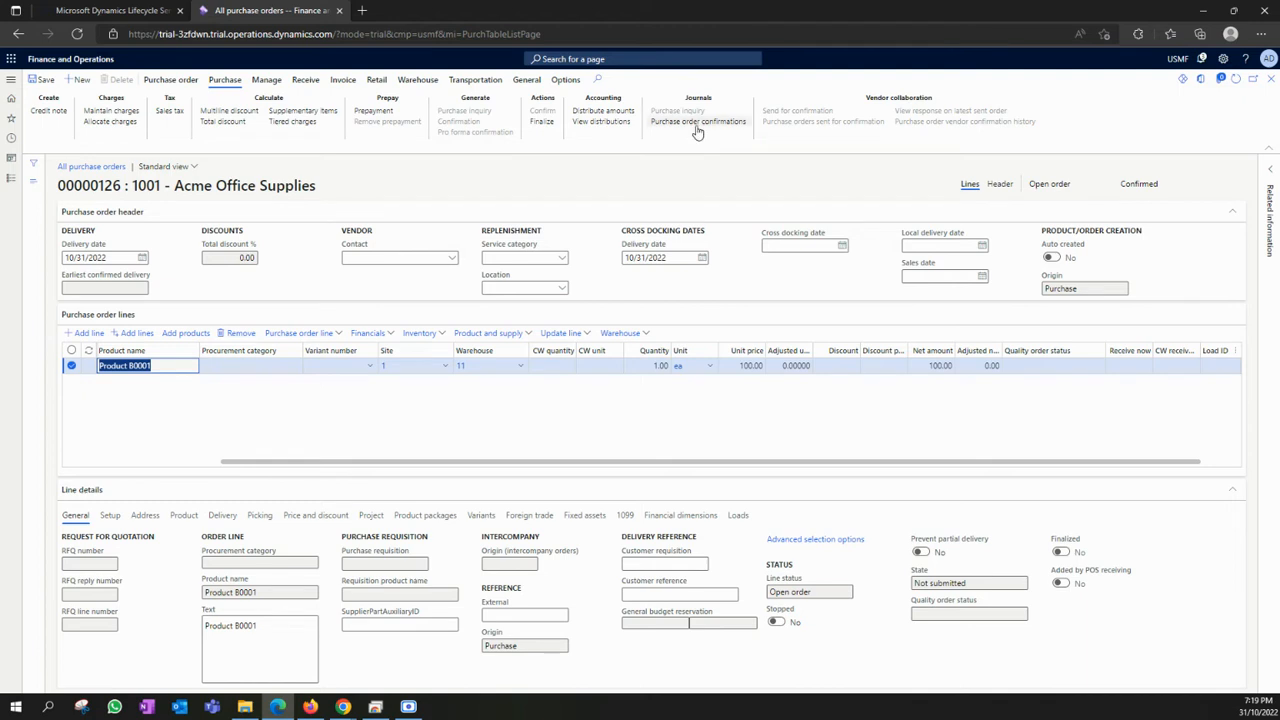
# View the original purchase order document from the purchase order confirmations journal, and return to the order lines
pyautogui.click(728, 123)
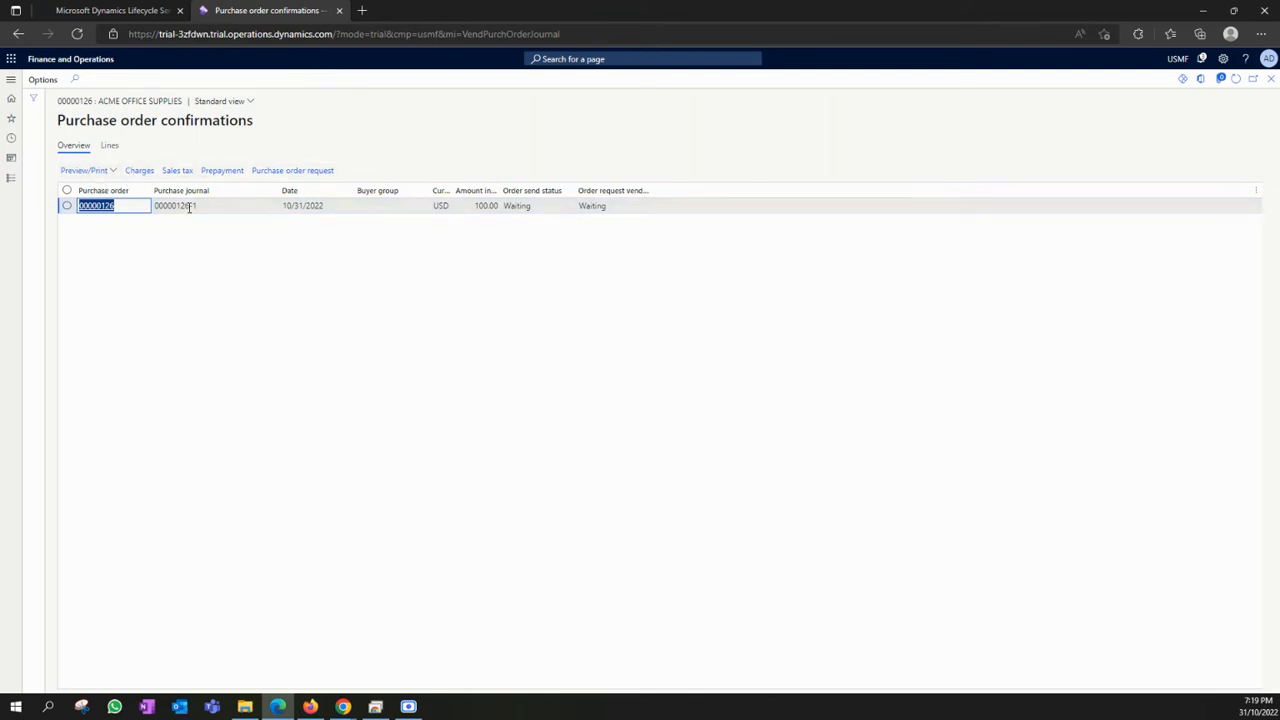
pyautogui.click(90, 174)
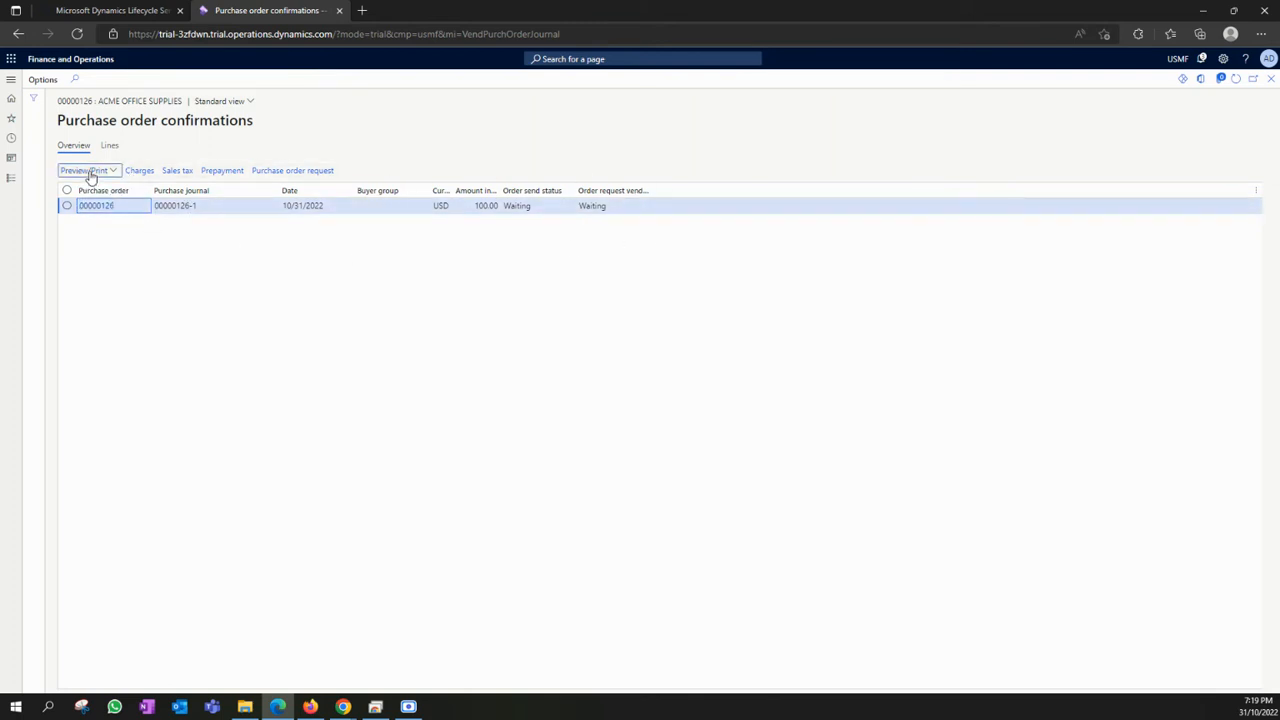
pyautogui.click(93, 206)
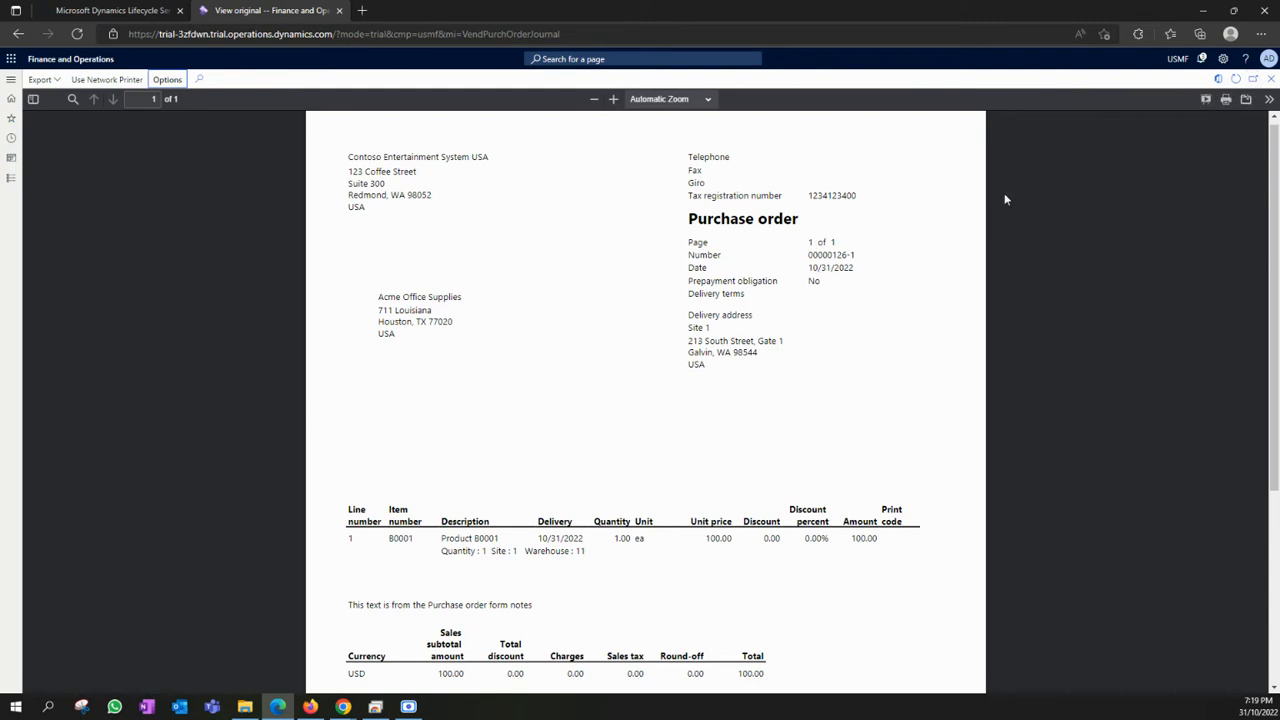
pyautogui.click(1270, 78)
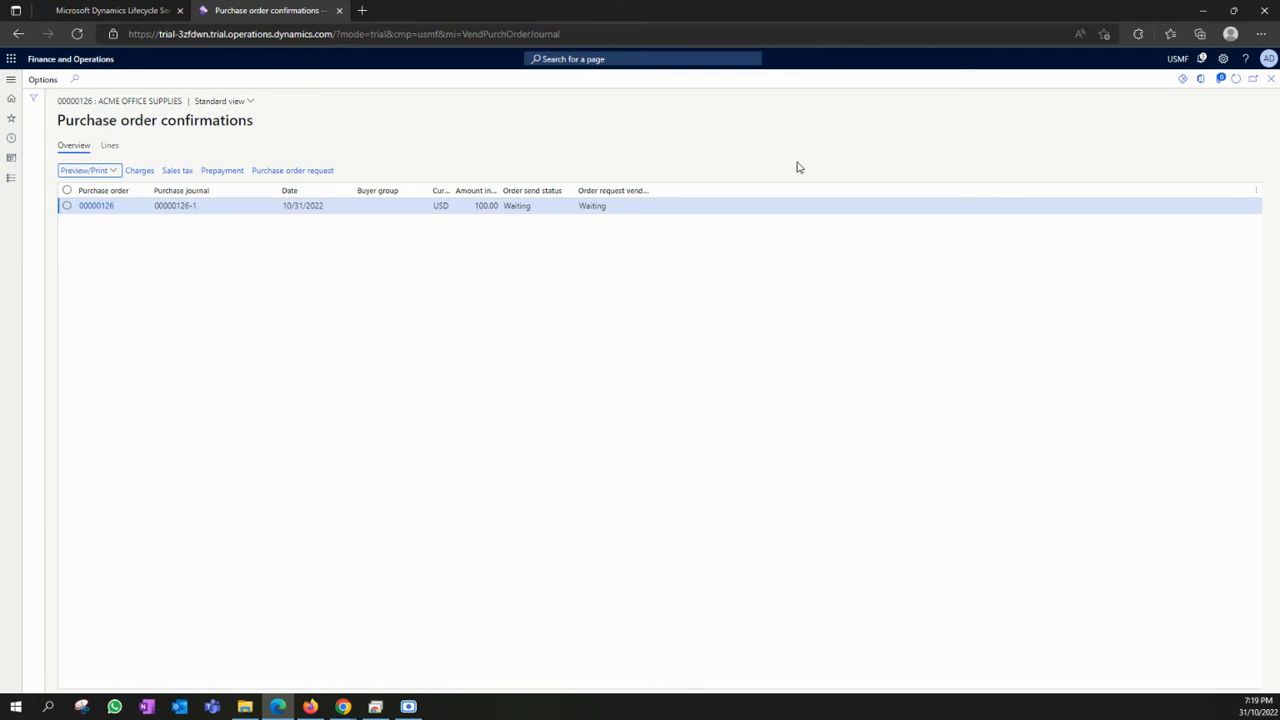
pyautogui.click(1268, 81)
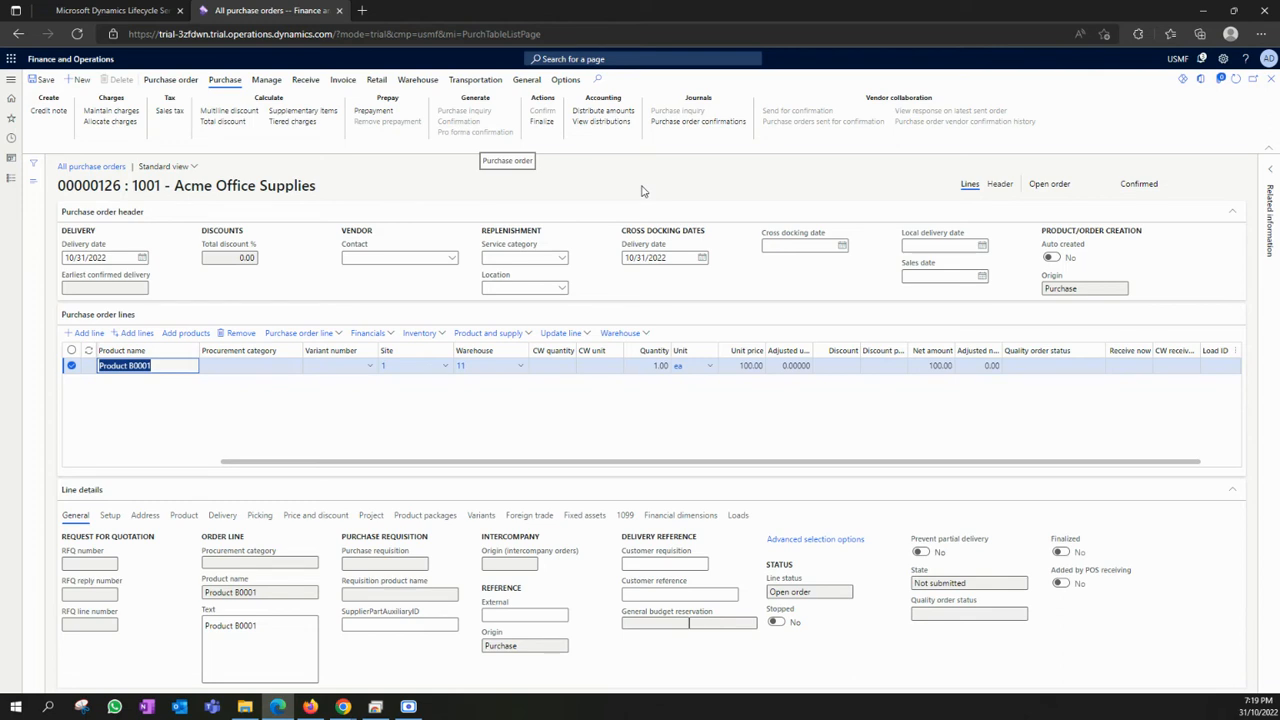
# Set the B0001 order line's delivery date to 11/11/2022 in the line's delivery details
pyautogui.click(703, 259)
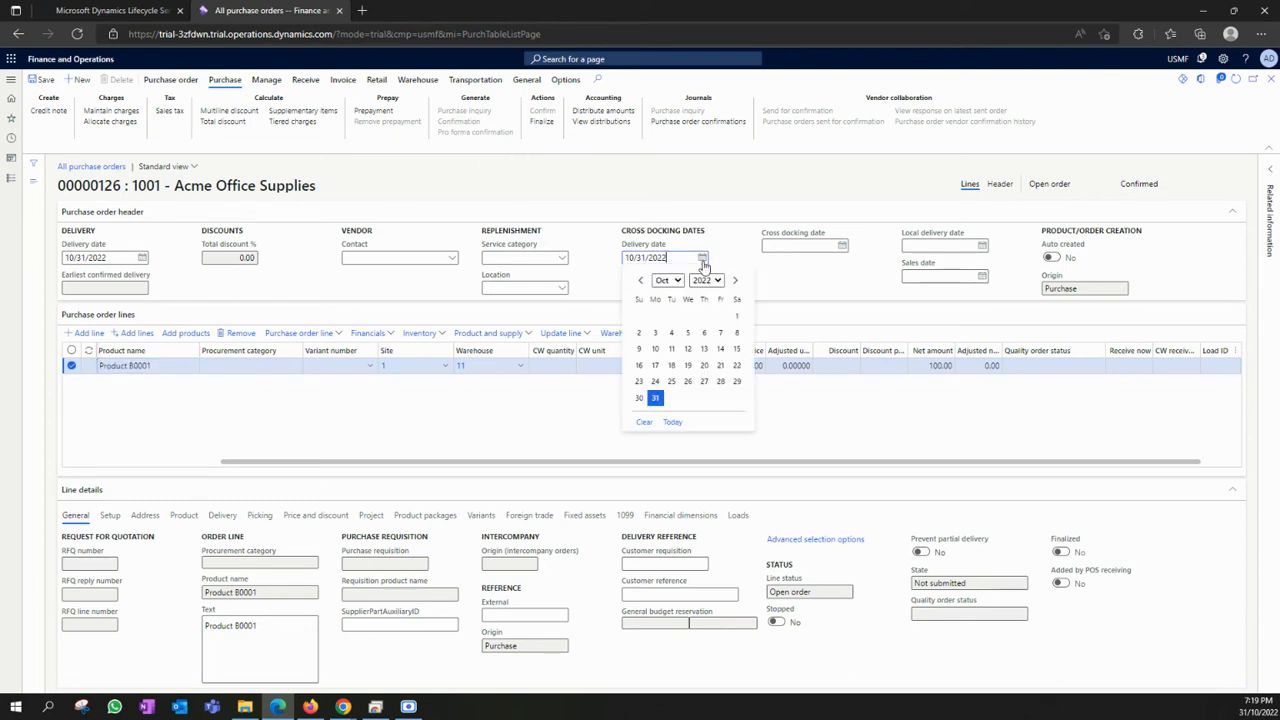
pyautogui.click(698, 182)
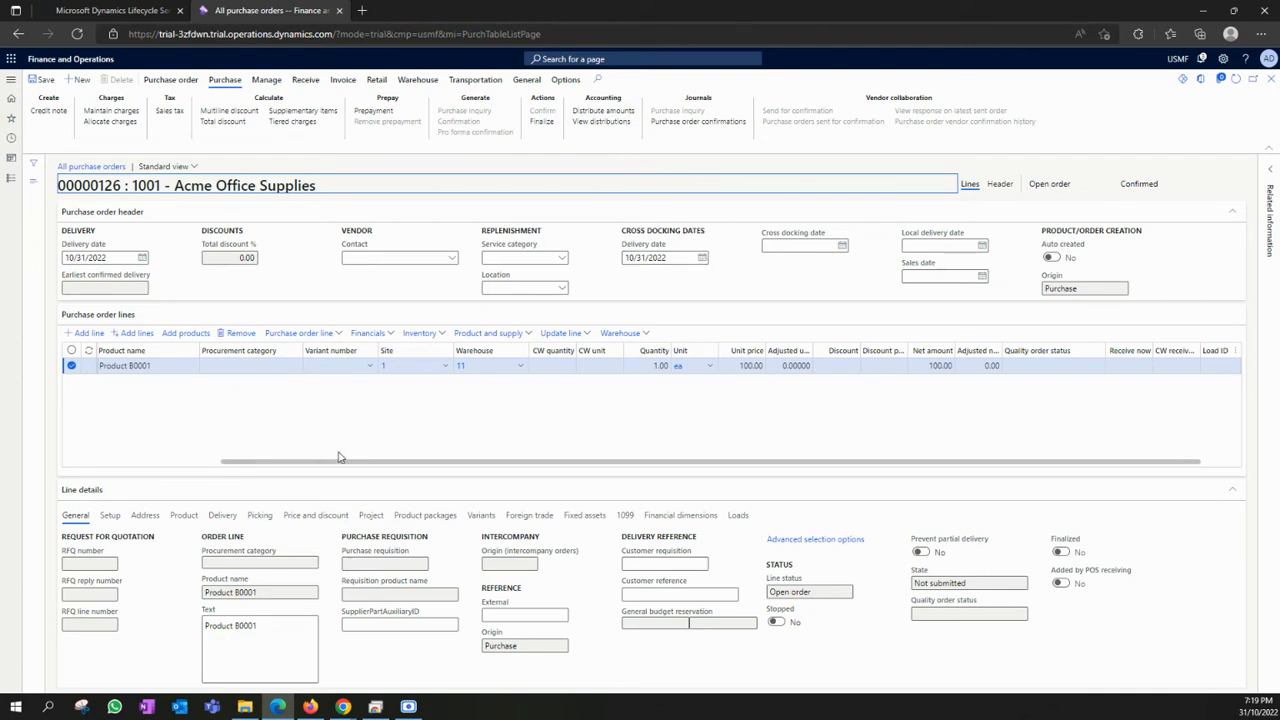
pyautogui.click(223, 516)
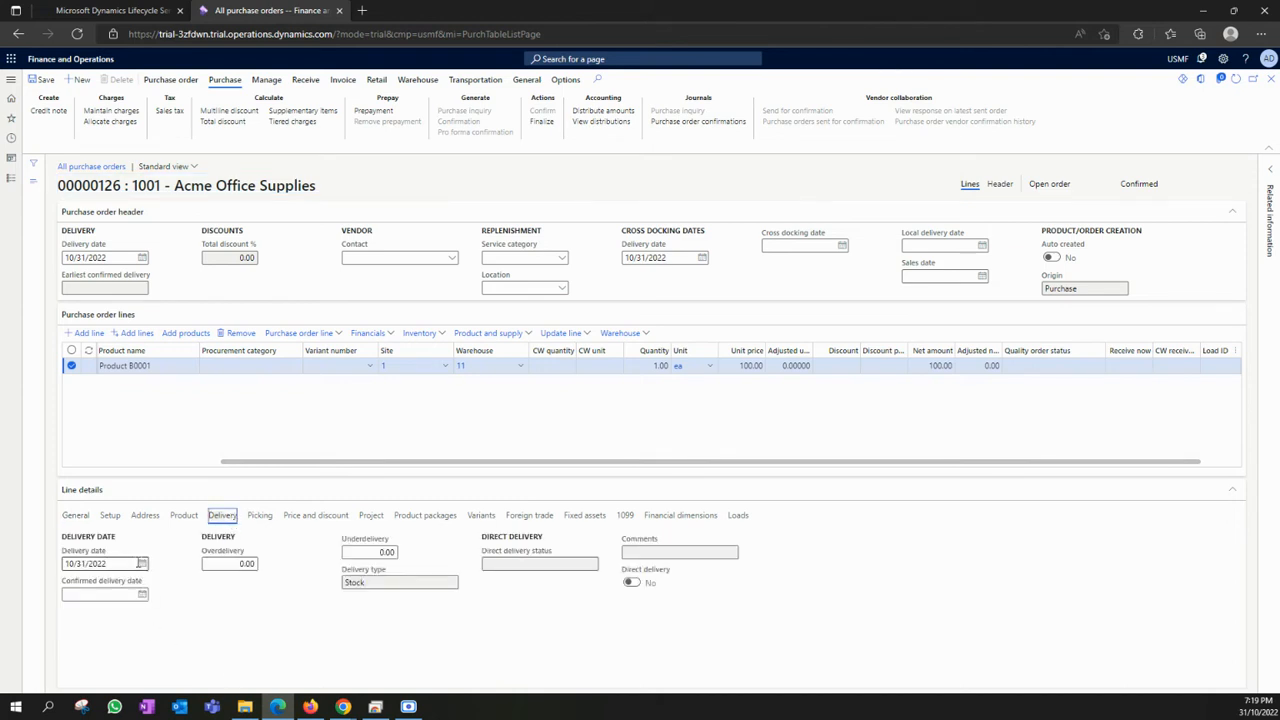
pyautogui.click(142, 563)
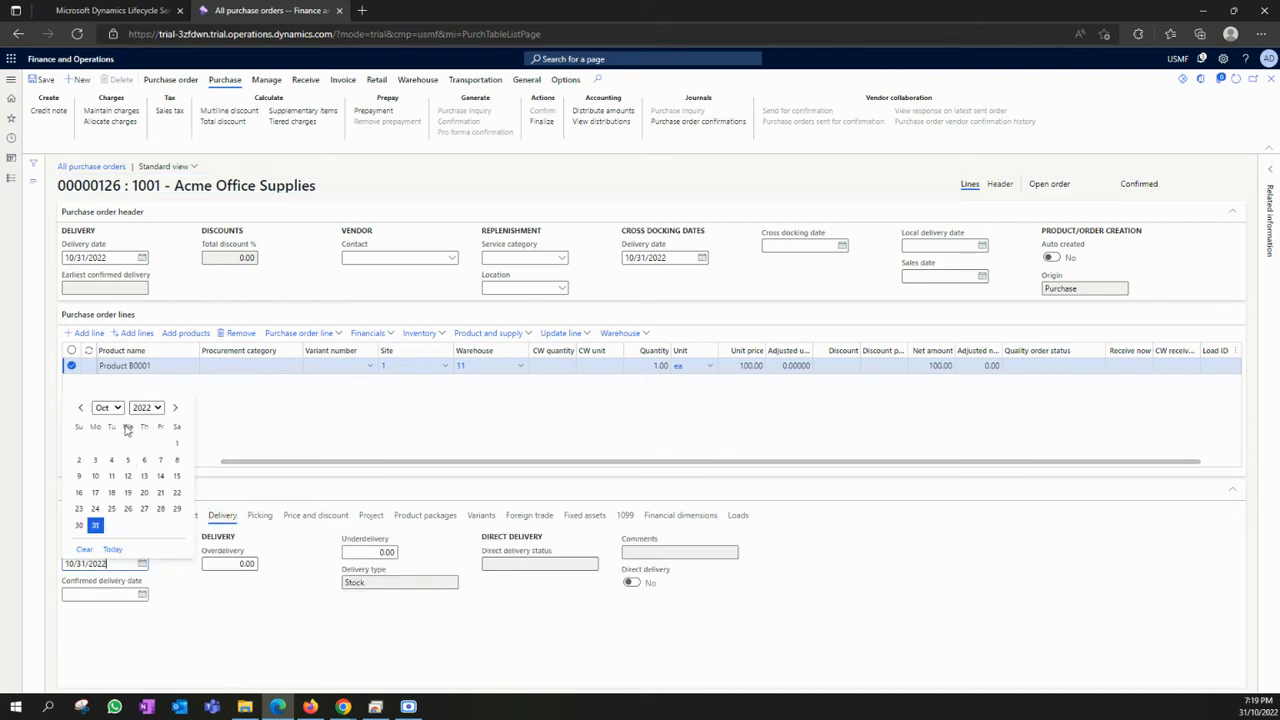
pyautogui.click(175, 407)
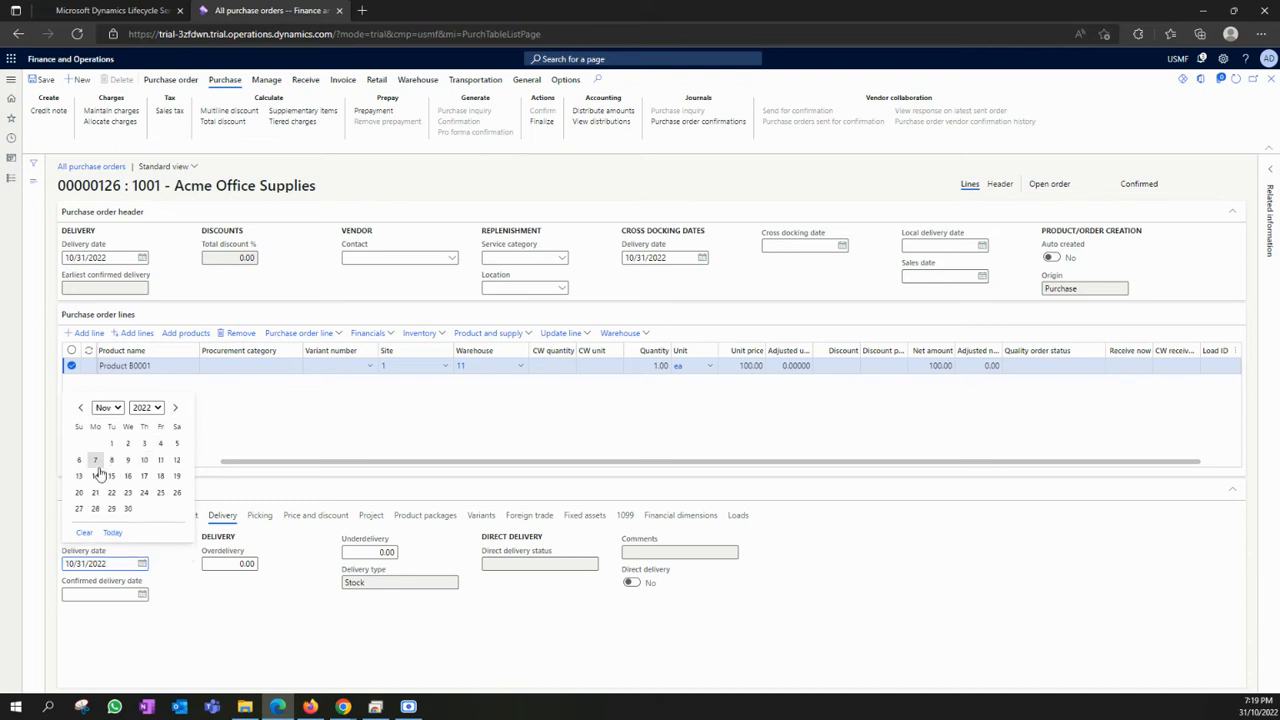
pyautogui.click(160, 459)
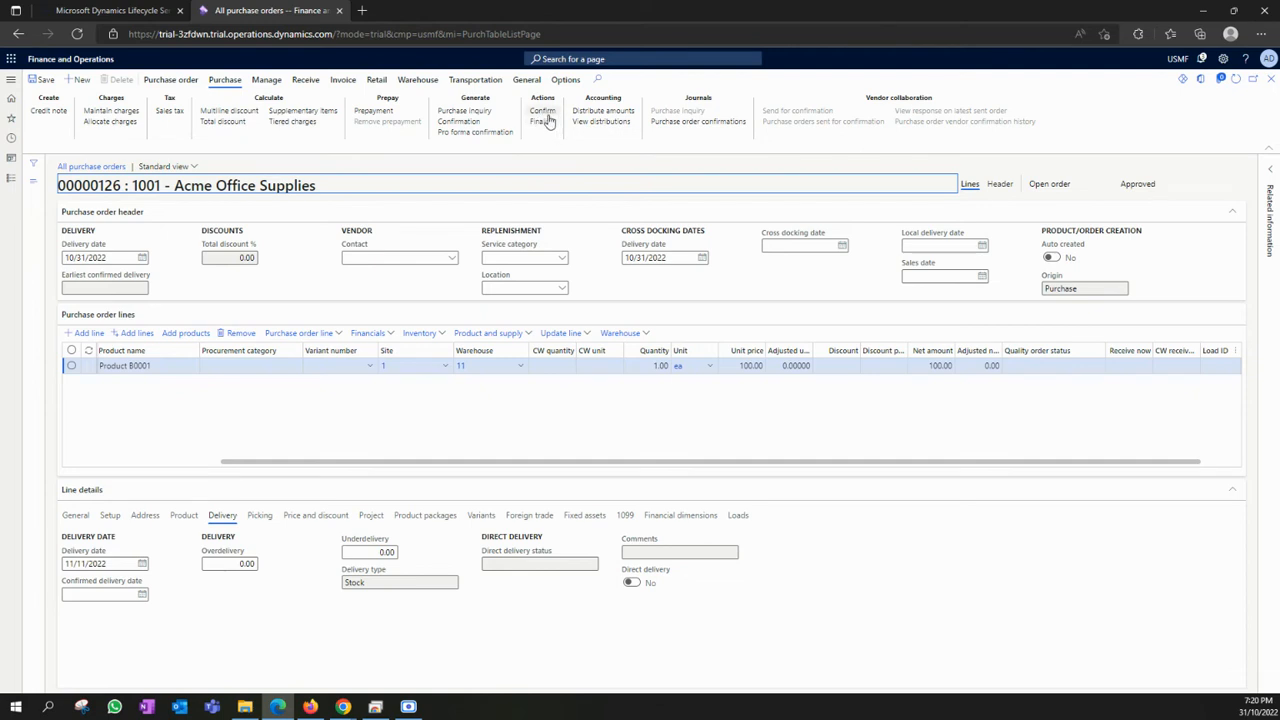
# Confirm the changed purchase order again and dismiss the notification
pyautogui.doubleClick(1156, 183)
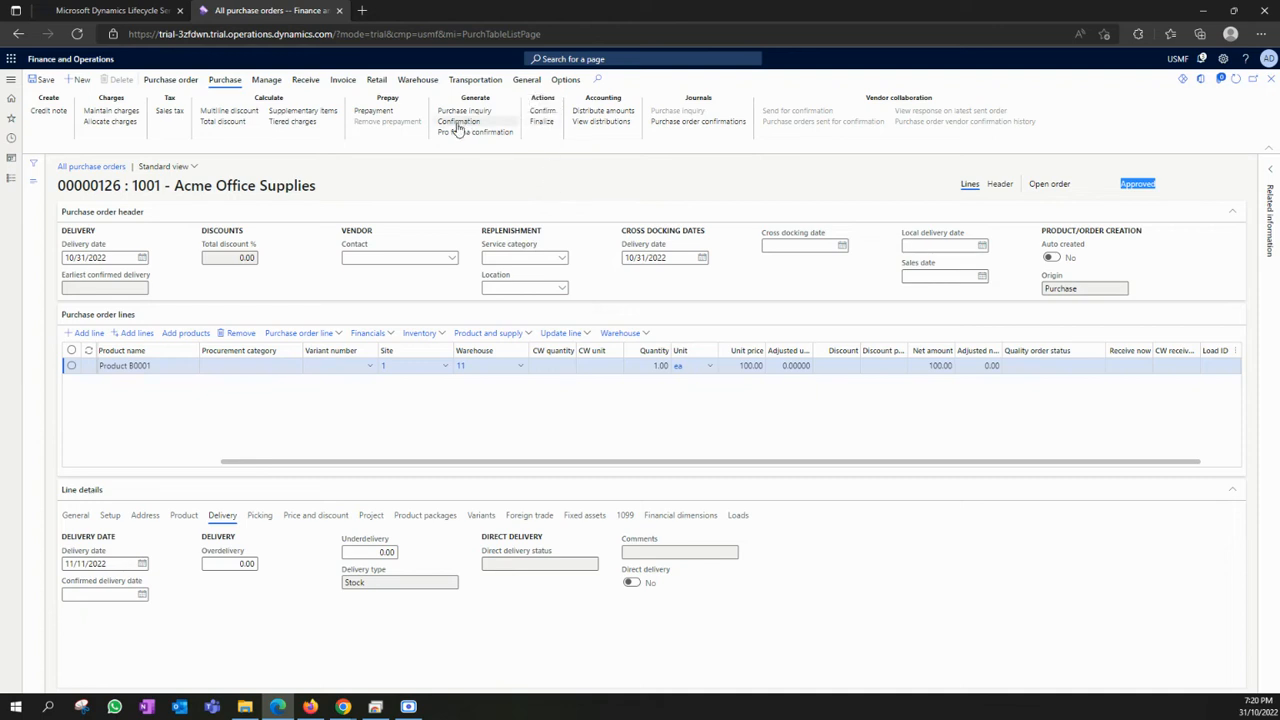
pyautogui.click(545, 112)
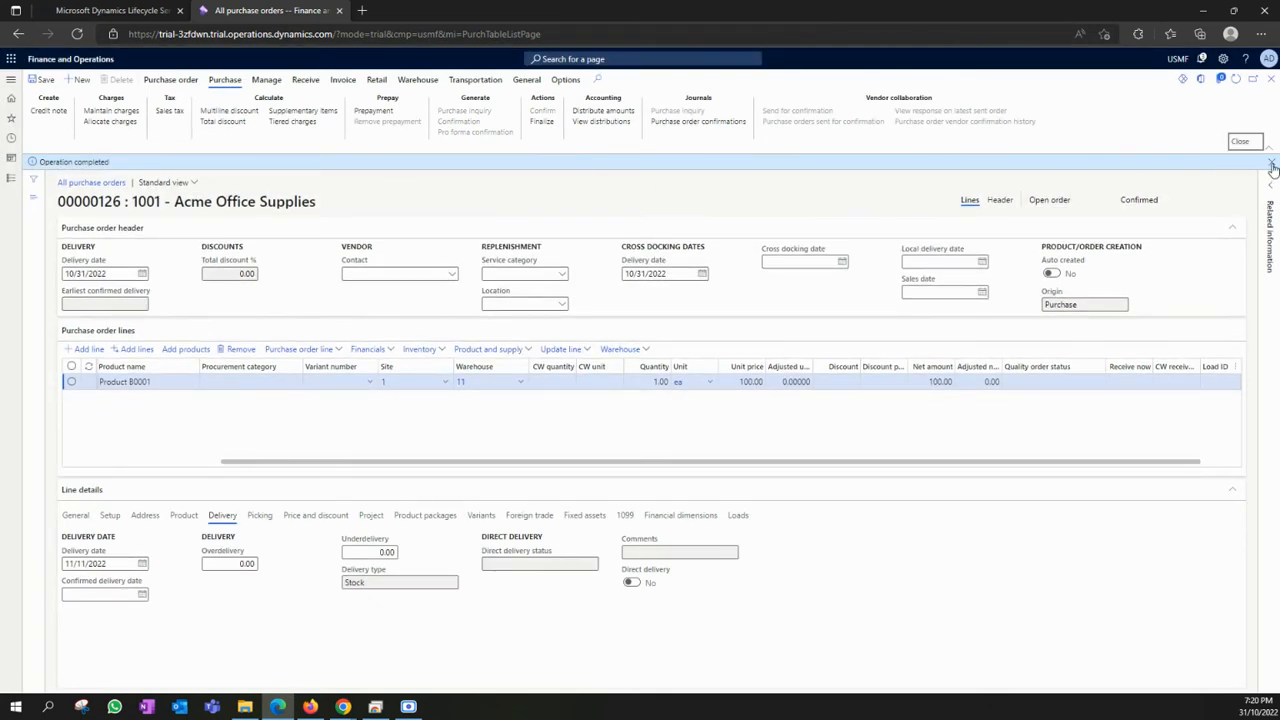
pyautogui.click(1272, 163)
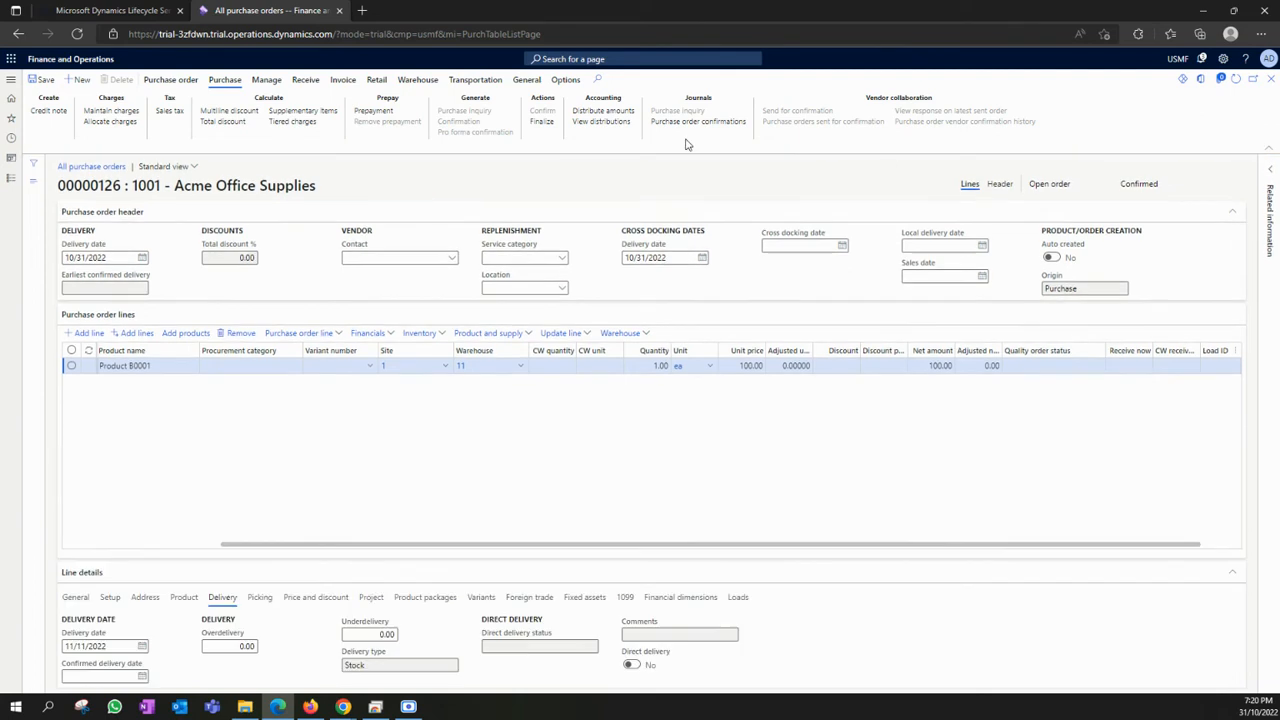
# Review the order's purchase order confirmations journal and its lines, select the second confirmation, and return to the order
pyautogui.click(715, 130)
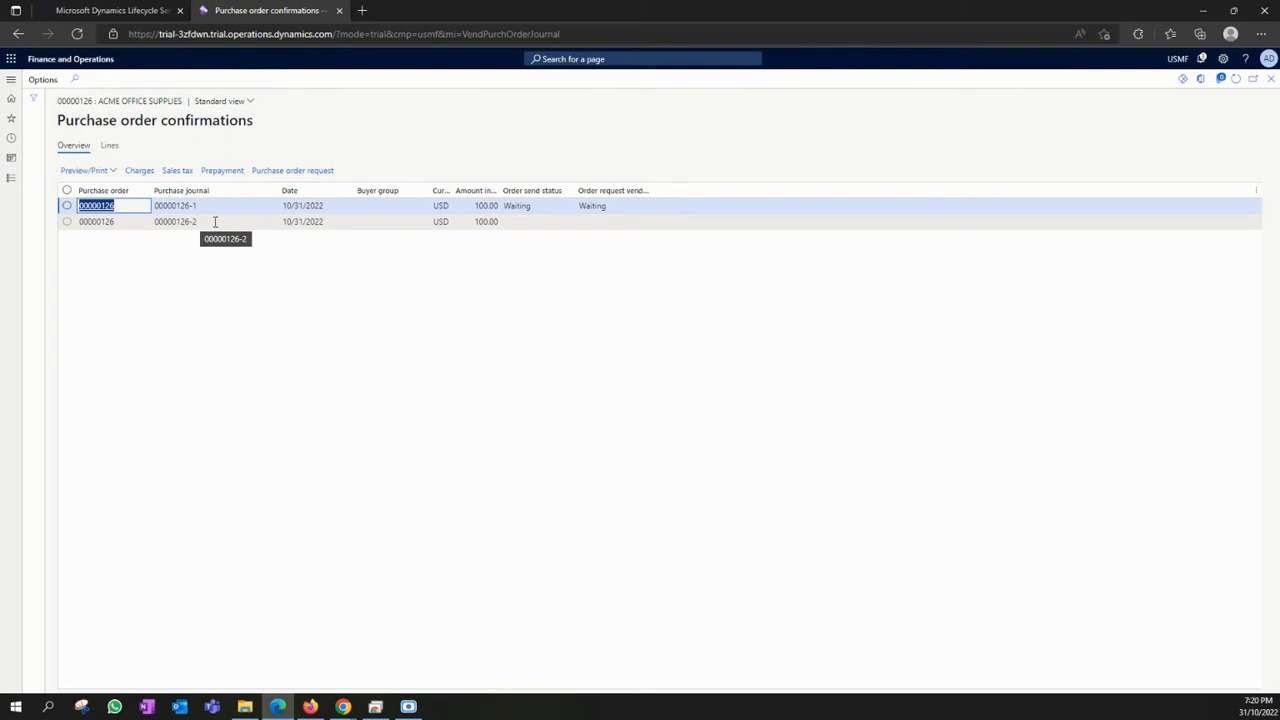
pyautogui.click(114, 150)
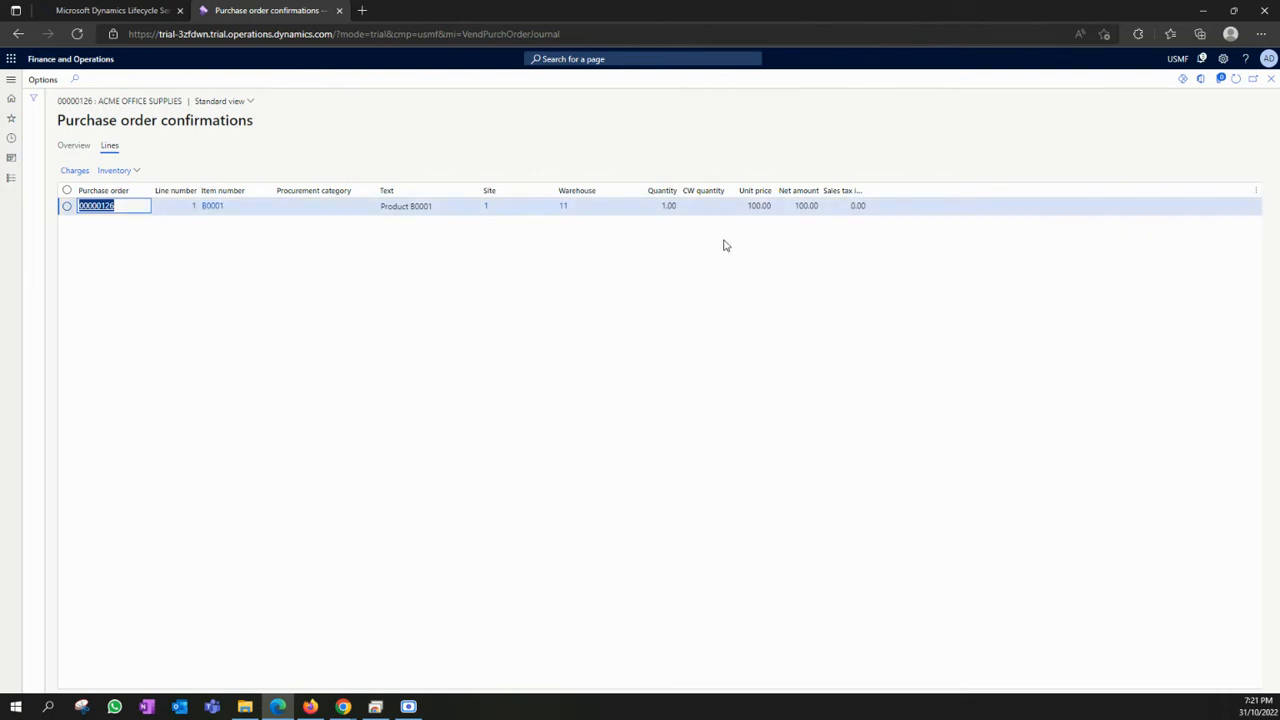
pyautogui.click(74, 146)
pyautogui.click(128, 221)
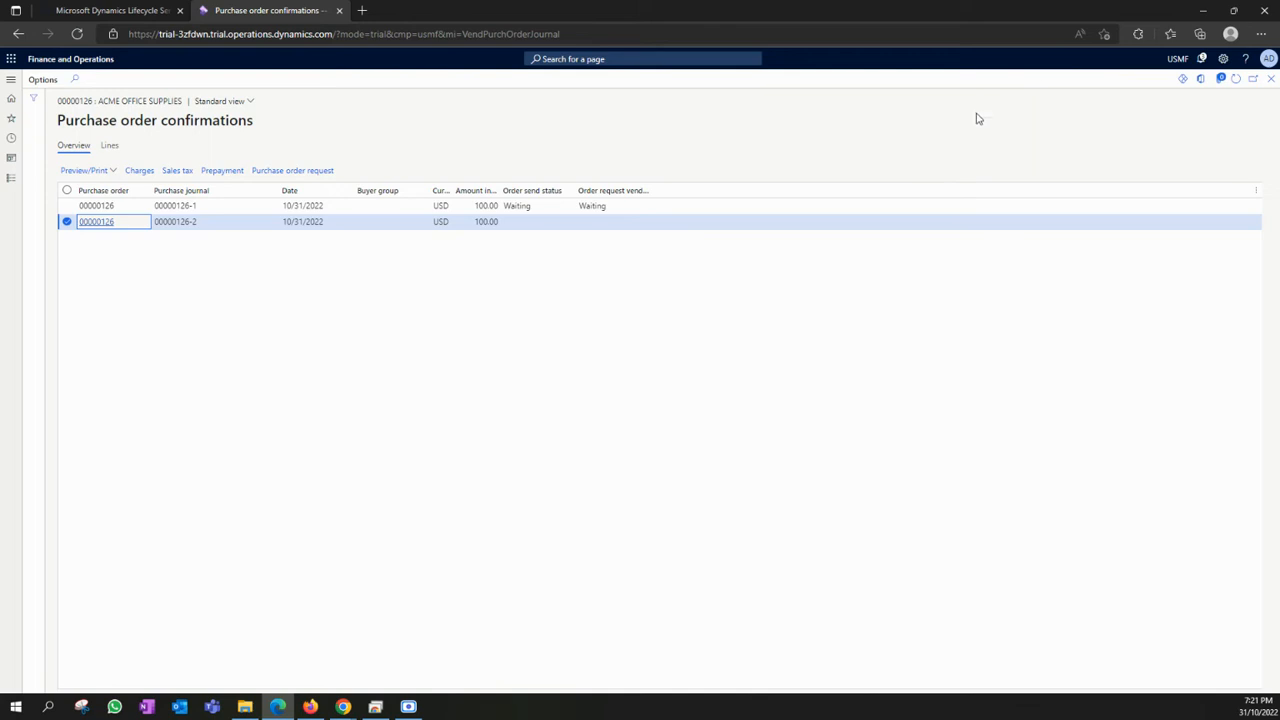
pyautogui.click(1270, 82)
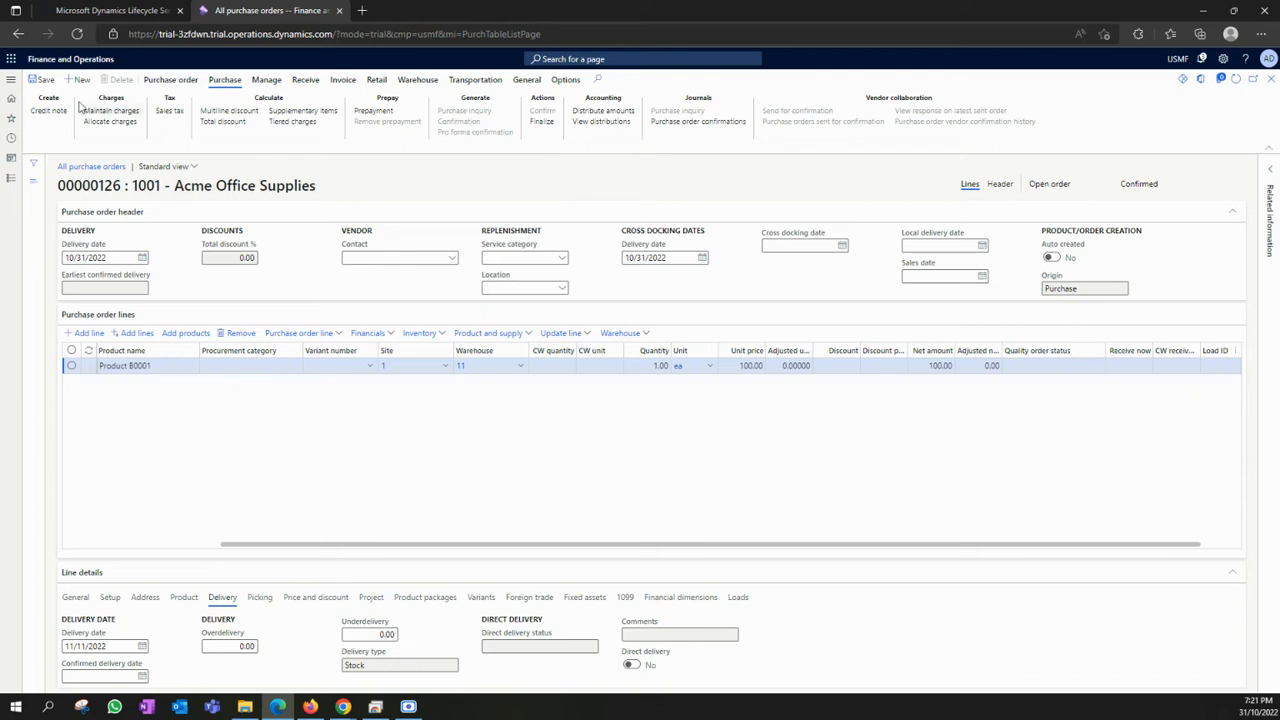
# Look through the Inventory management module's navigation, including its inbound orders, and return to the purchase order
pyautogui.click(10, 79)
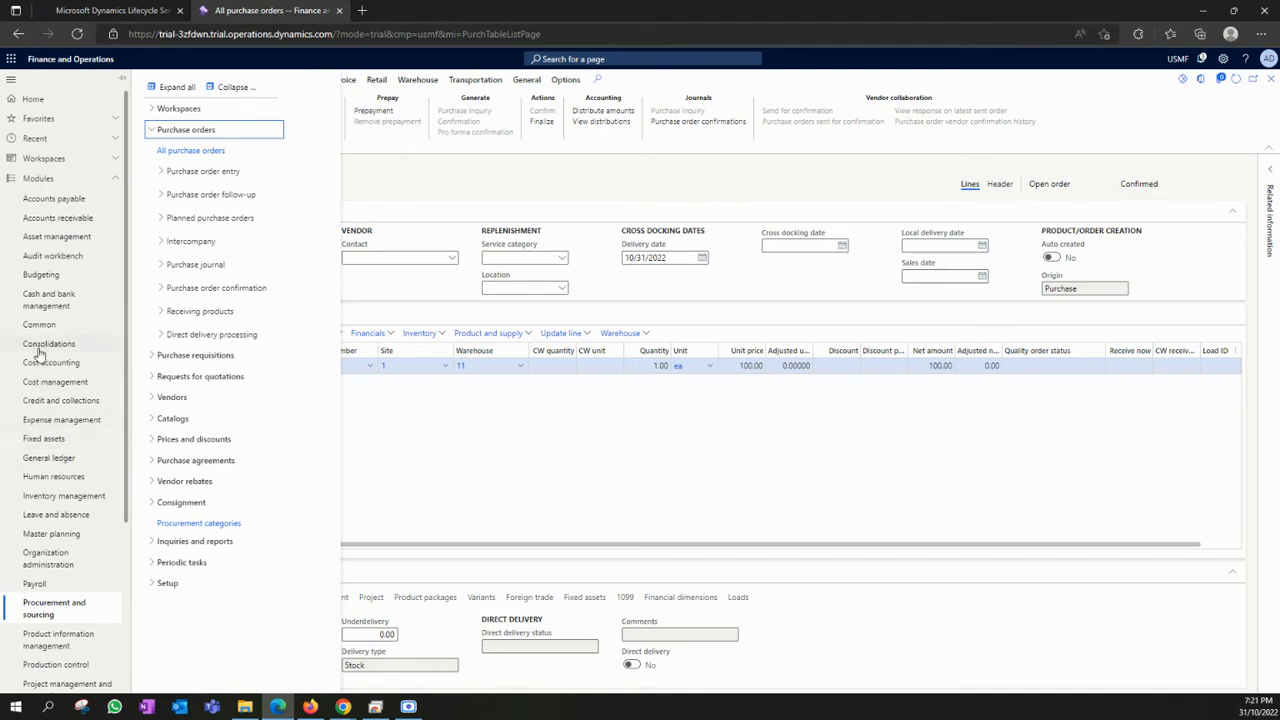
pyautogui.scroll(-2, 55, 470)
pyautogui.scroll(-1, 62, 497)
pyautogui.scroll(-1, 62, 497)
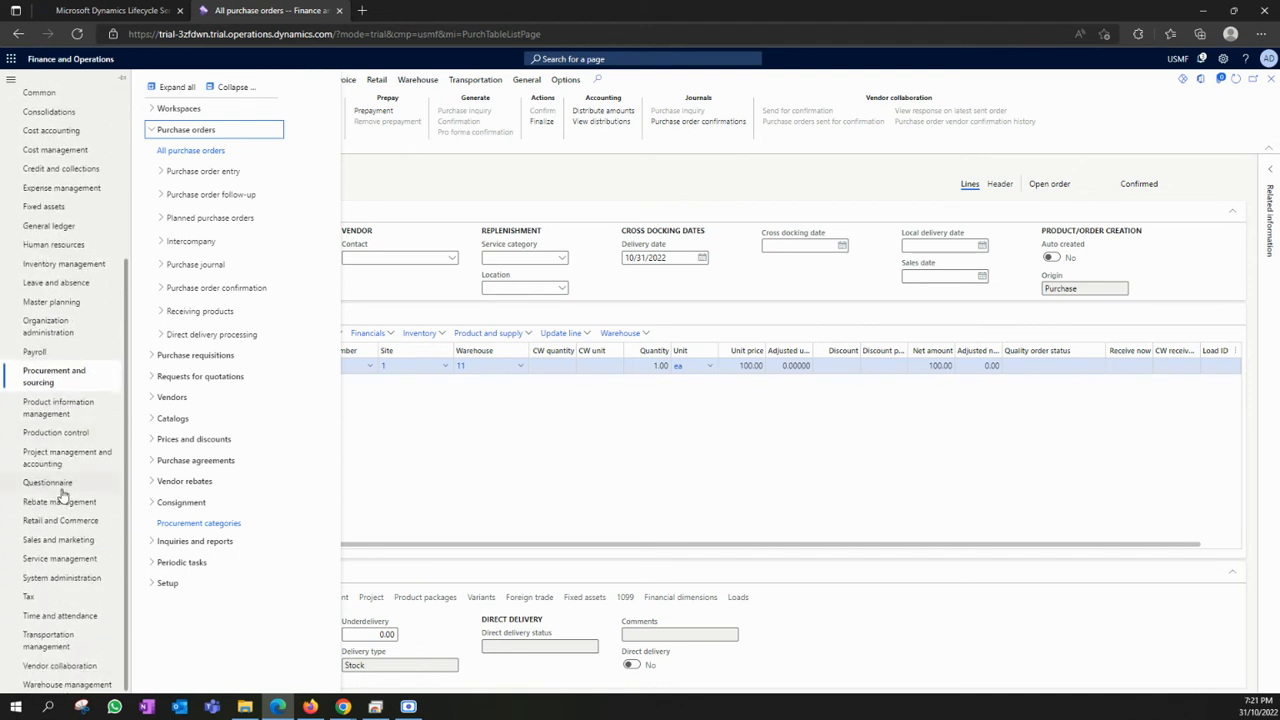
pyautogui.scroll(2, 63, 491)
pyautogui.click(68, 358)
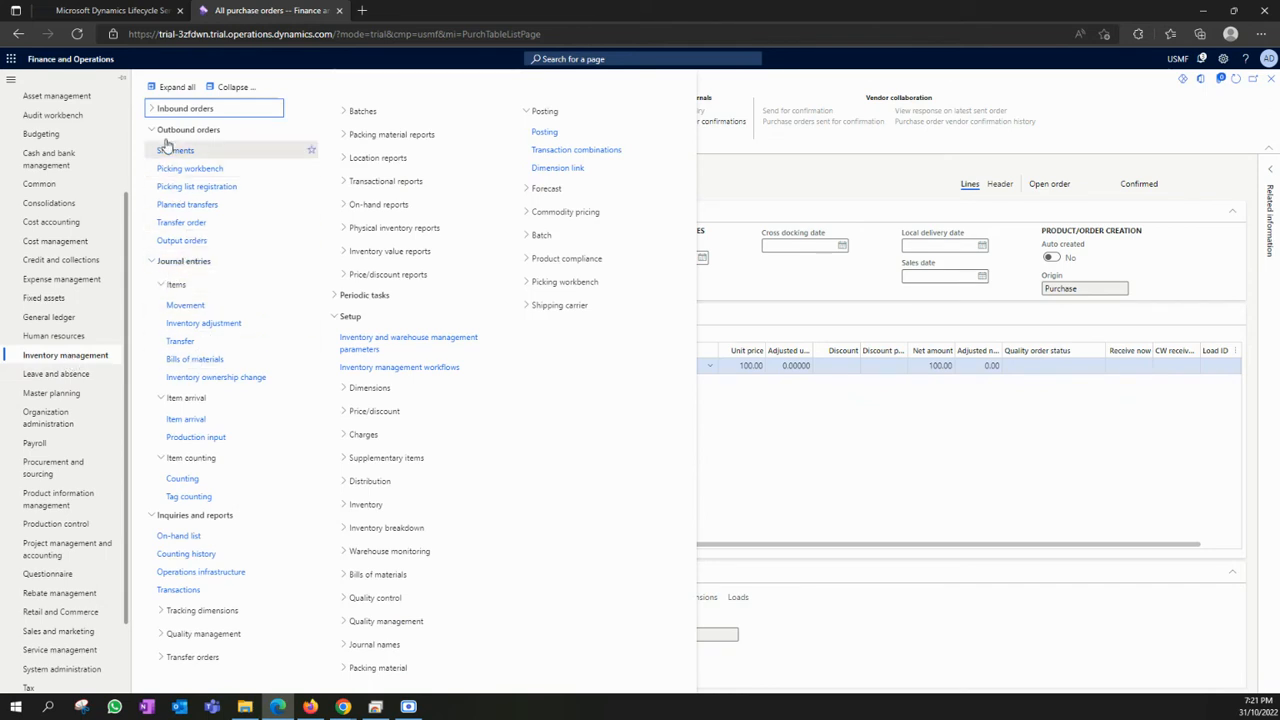
pyautogui.click(172, 112)
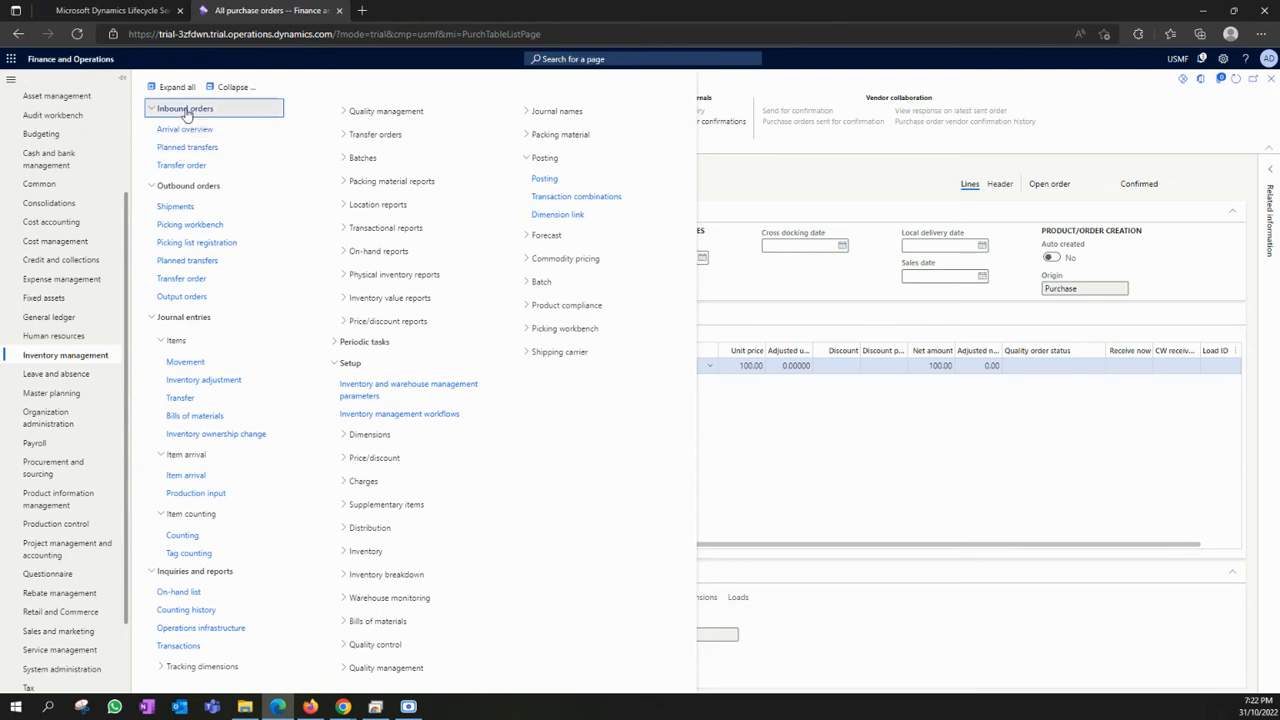
pyautogui.click(232, 87)
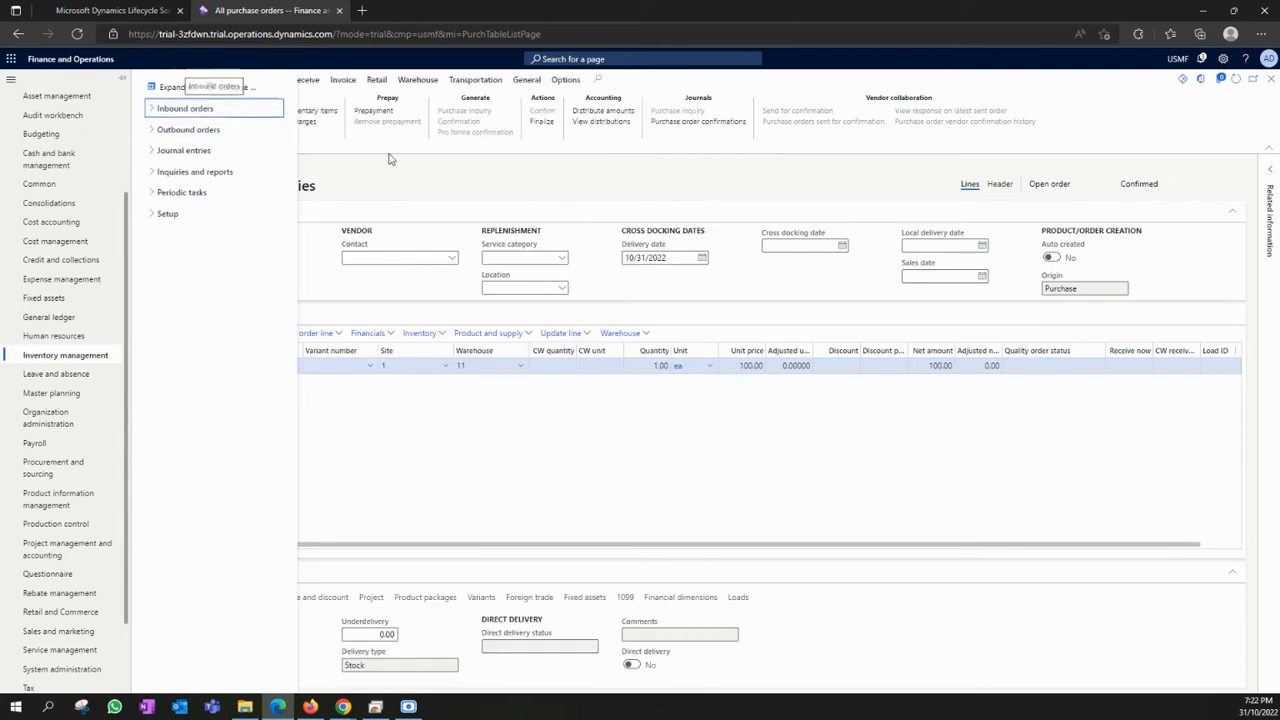
pyautogui.click(488, 180)
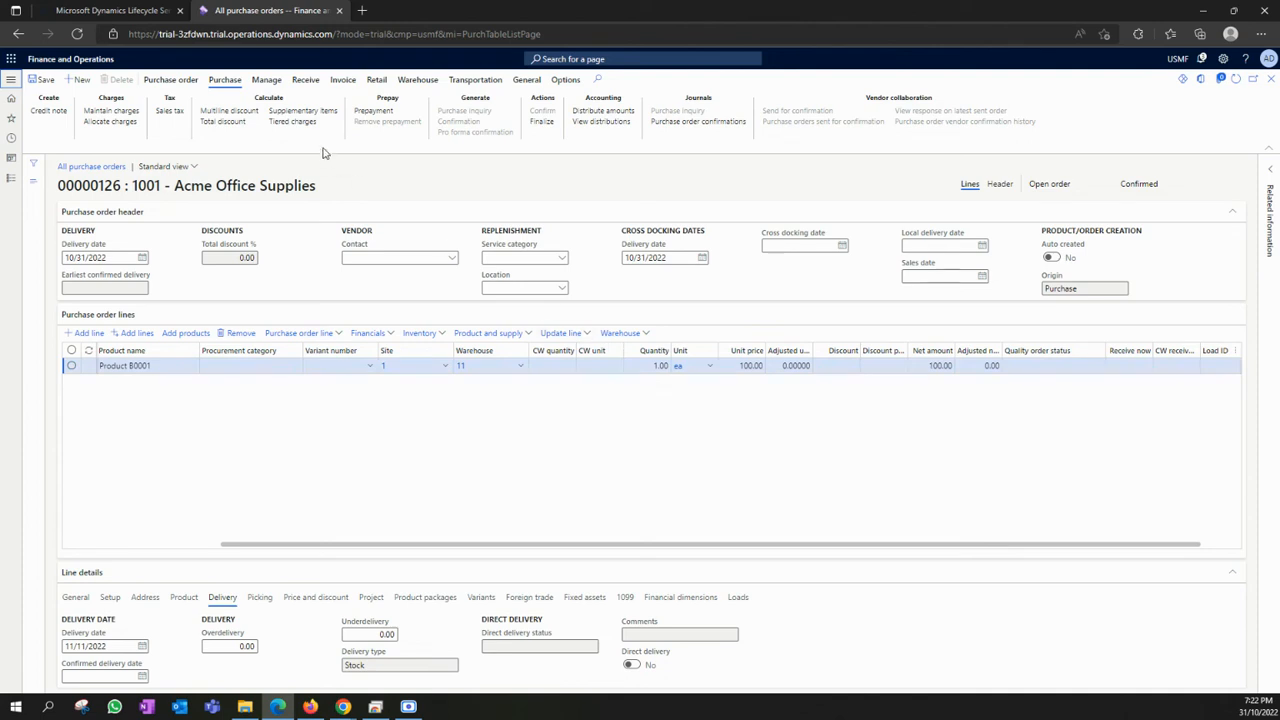
# Post a product receipt for the order's ordered quantity with product receipt number DO311022-2, checking the receipt line's quantities
pyautogui.click(306, 81)
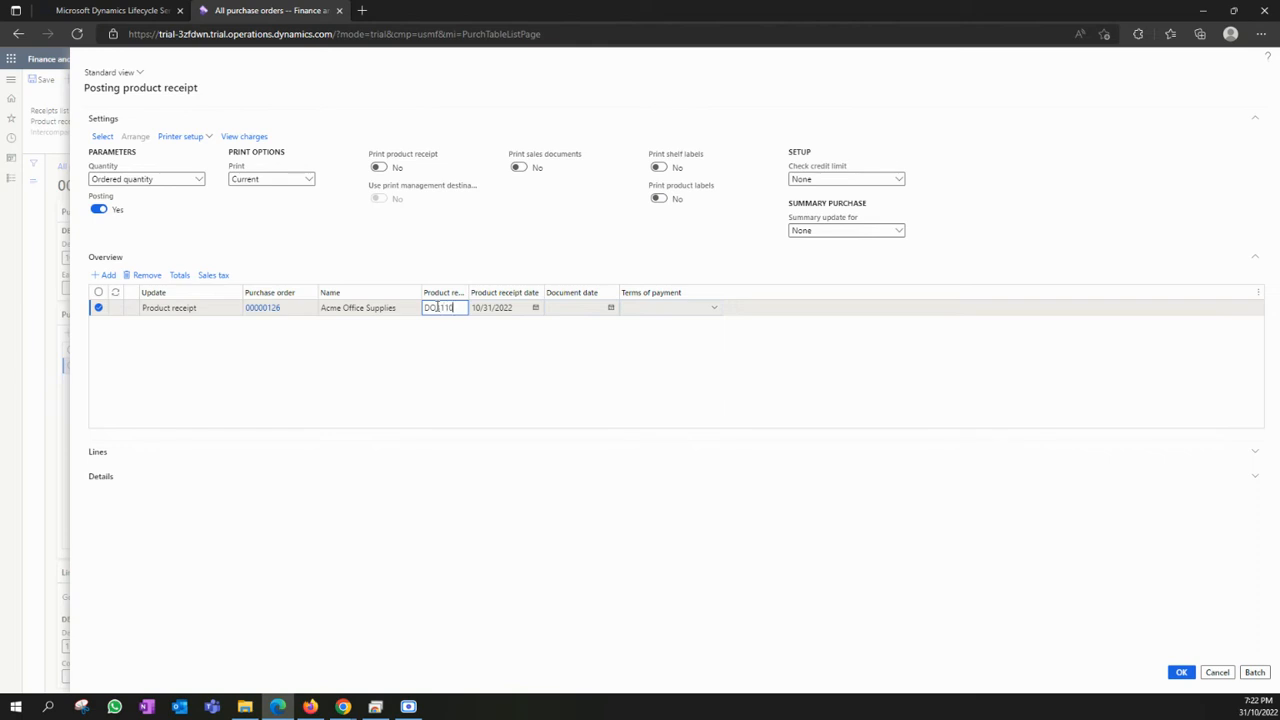
pyautogui.write('22-2')
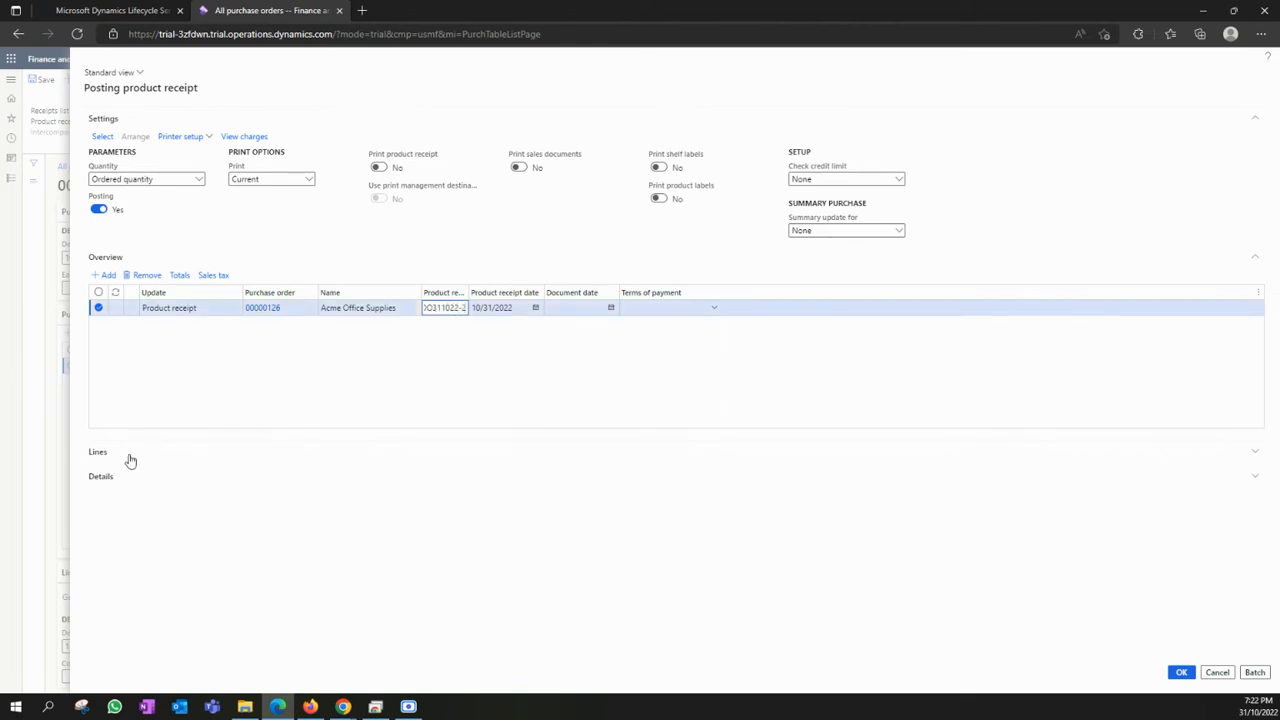
pyautogui.click(1255, 453)
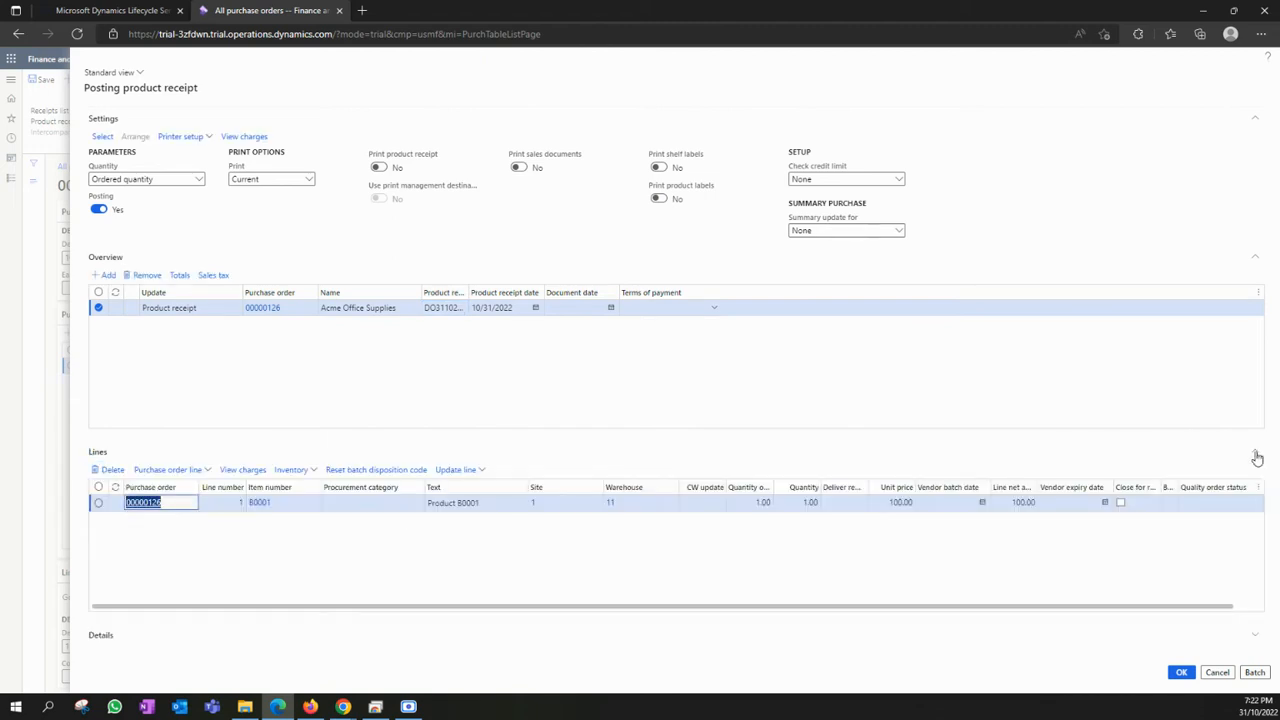
pyautogui.click(751, 503)
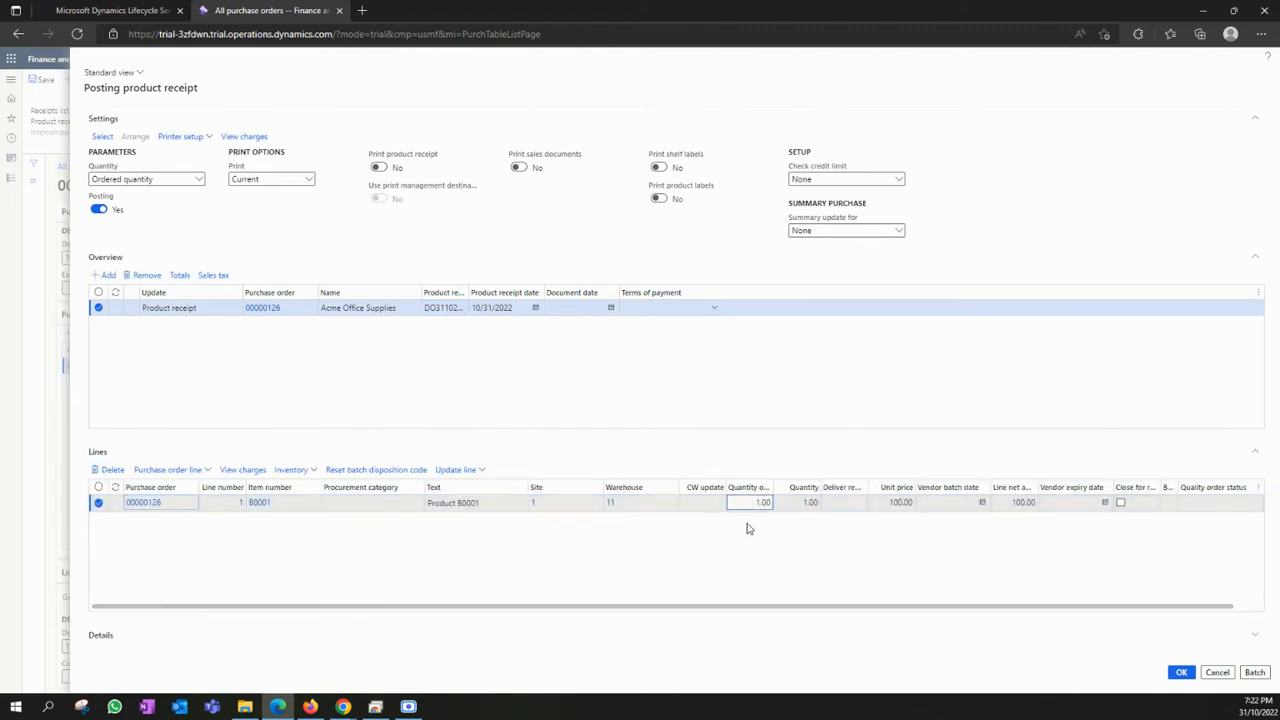
pyautogui.click(797, 503)
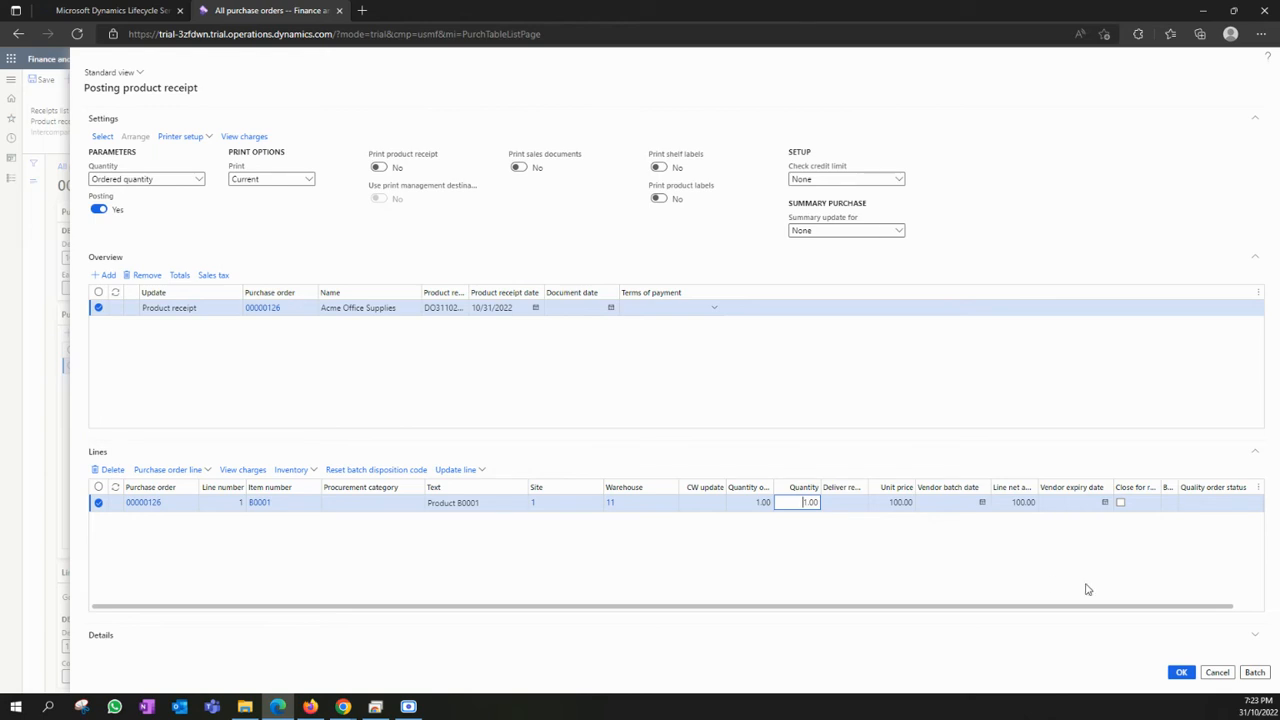
pyautogui.moveTo(1091, 613); pyautogui.dragTo(1136, 621)
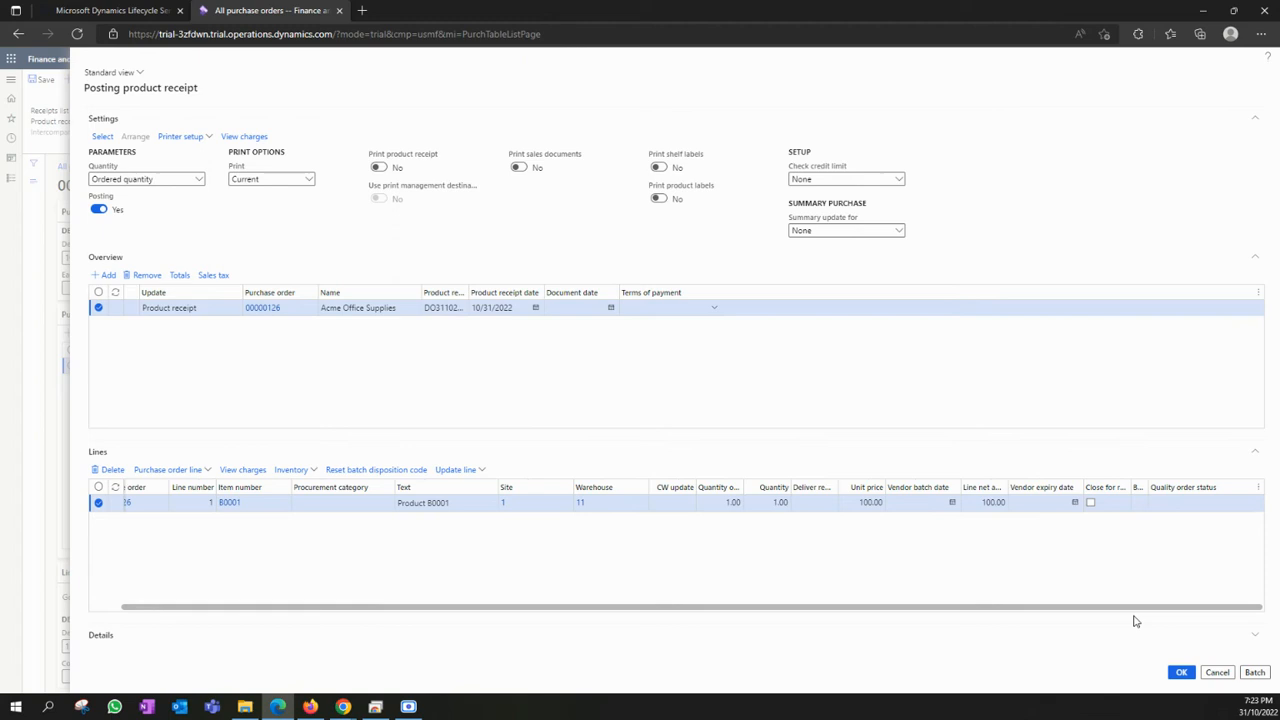
pyautogui.click(1183, 674)
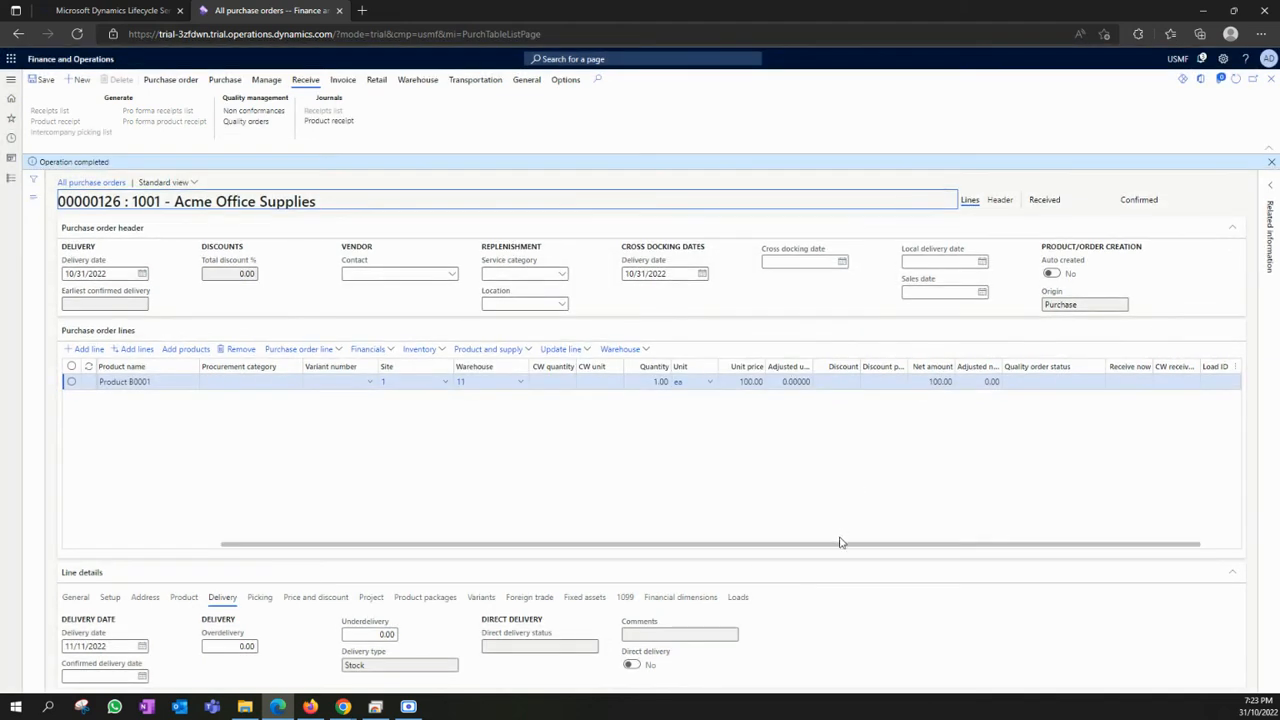
# Examine the on-hand inventory of the received B0001 line, including its available physical quantity, and close the view
pyautogui.moveTo(840, 546); pyautogui.dragTo(547, 538)
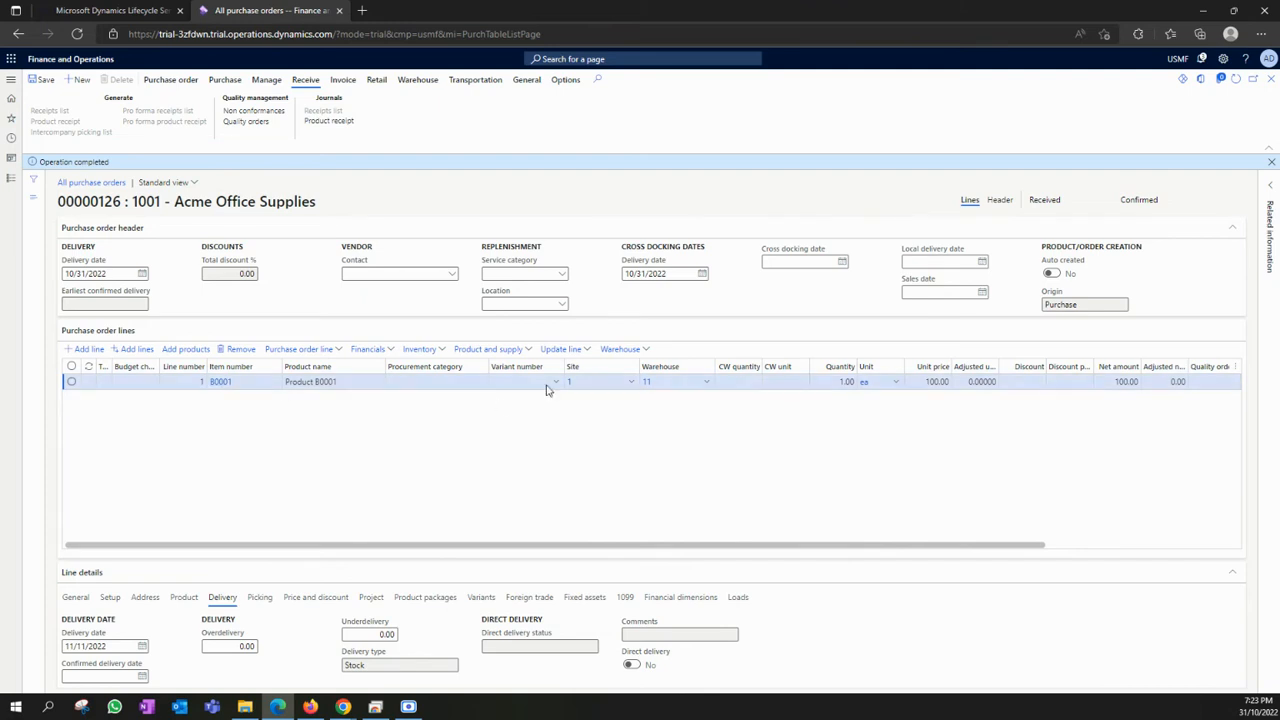
pyautogui.click(424, 349)
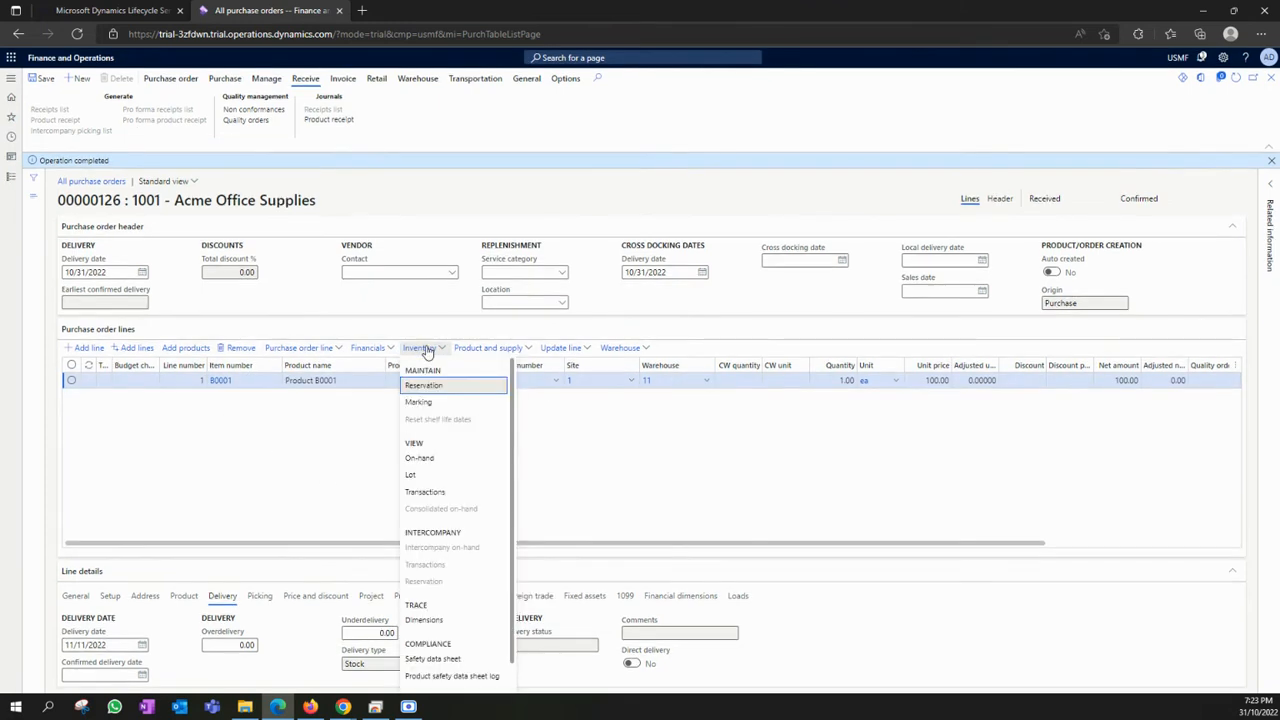
pyautogui.click(434, 459)
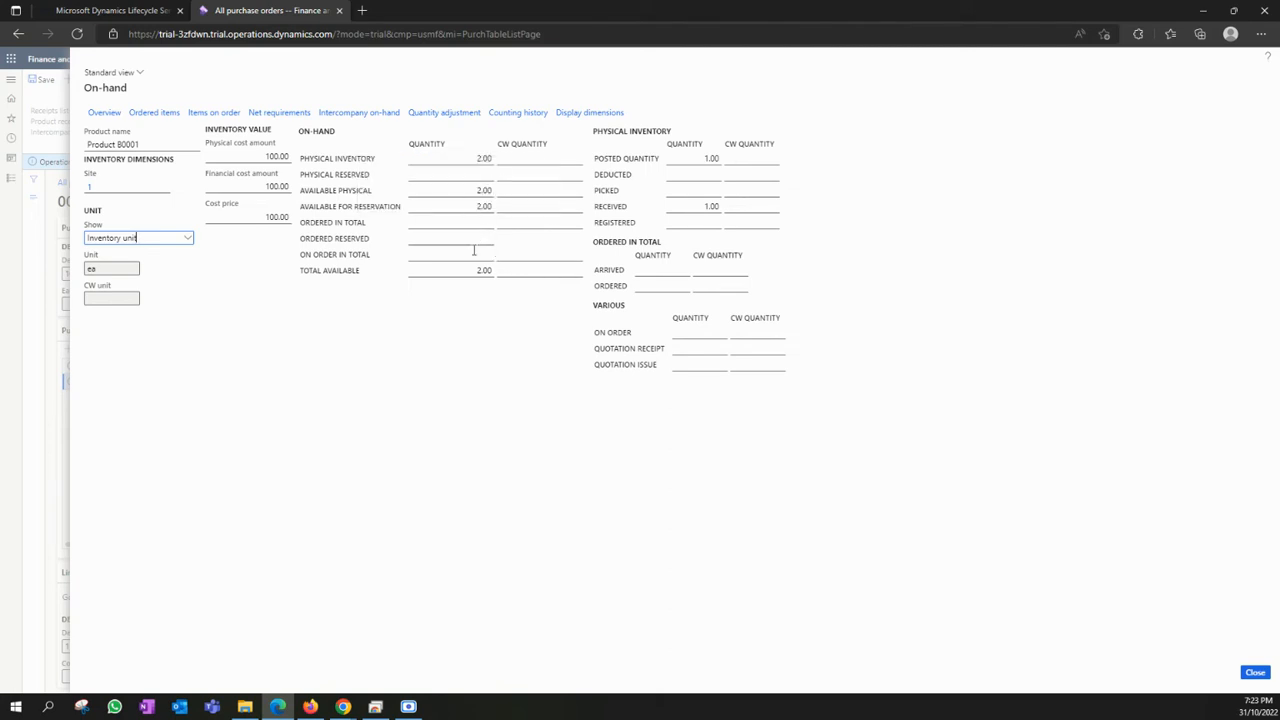
pyautogui.click(484, 190)
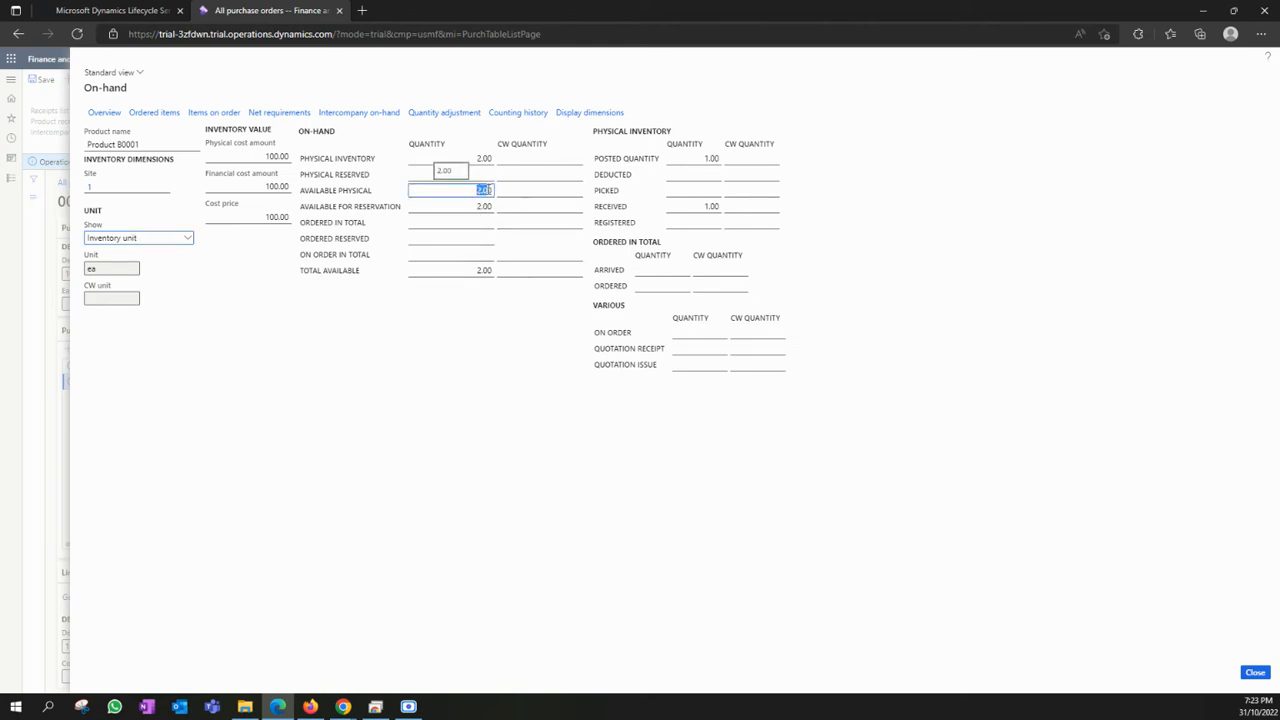
pyautogui.click(1255, 672)
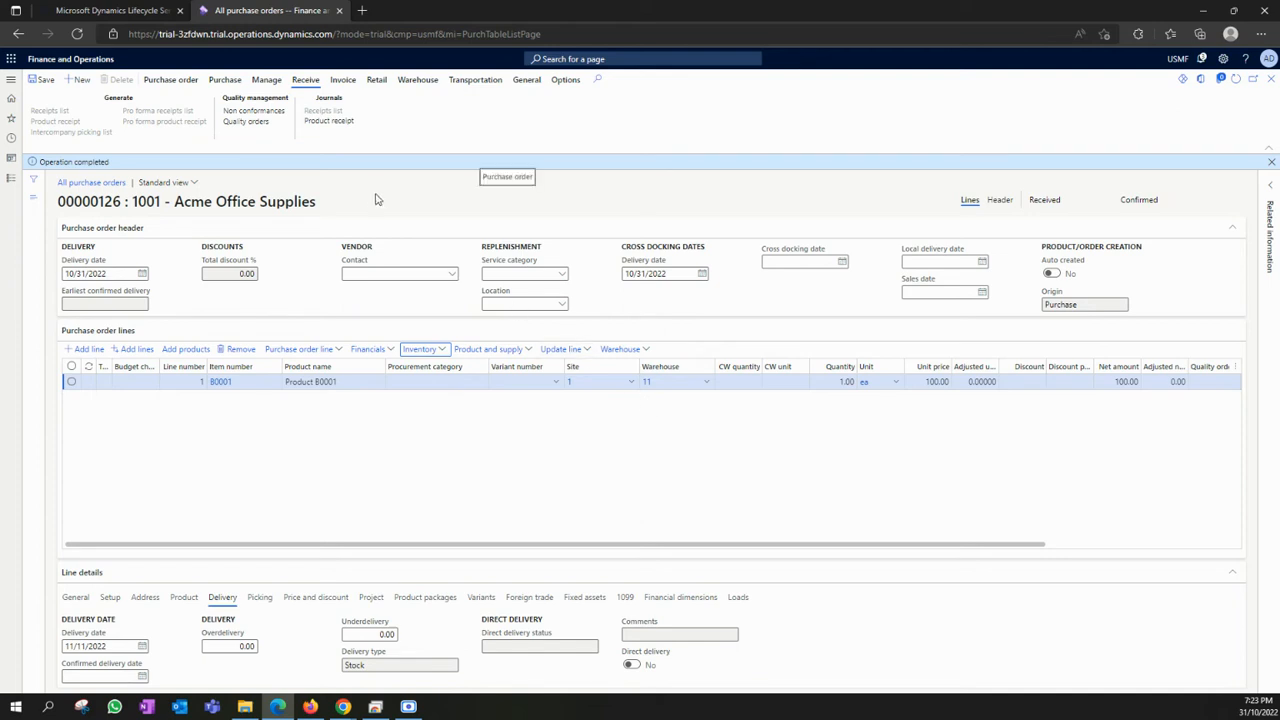
# Review the order's product receipt journal and its lines, and return to the order
pyautogui.click(333, 122)
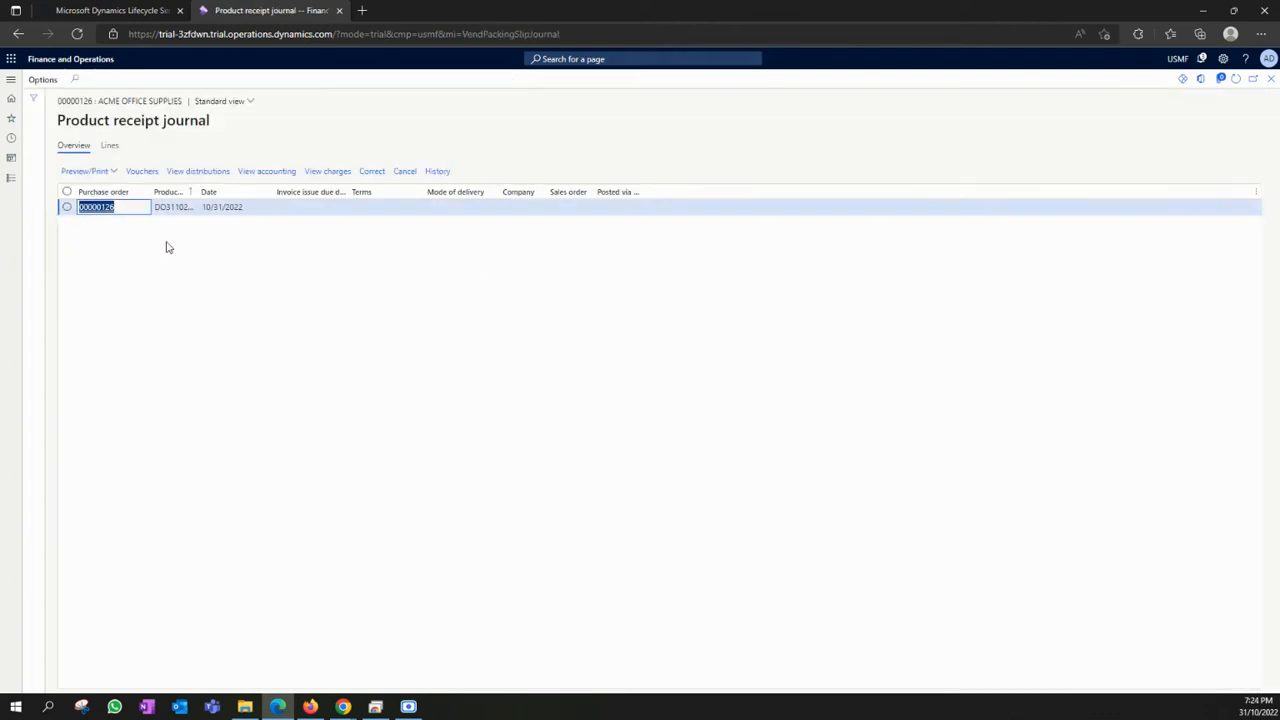
pyautogui.click(110, 147)
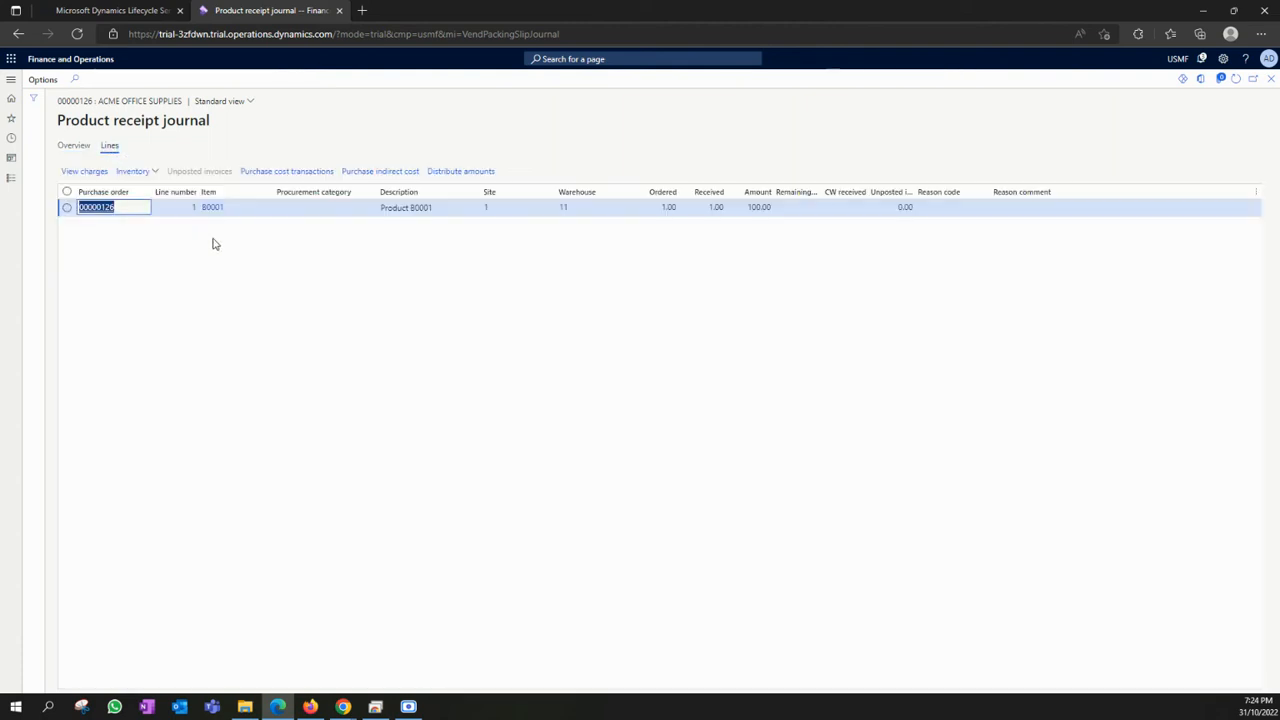
pyautogui.click(73, 146)
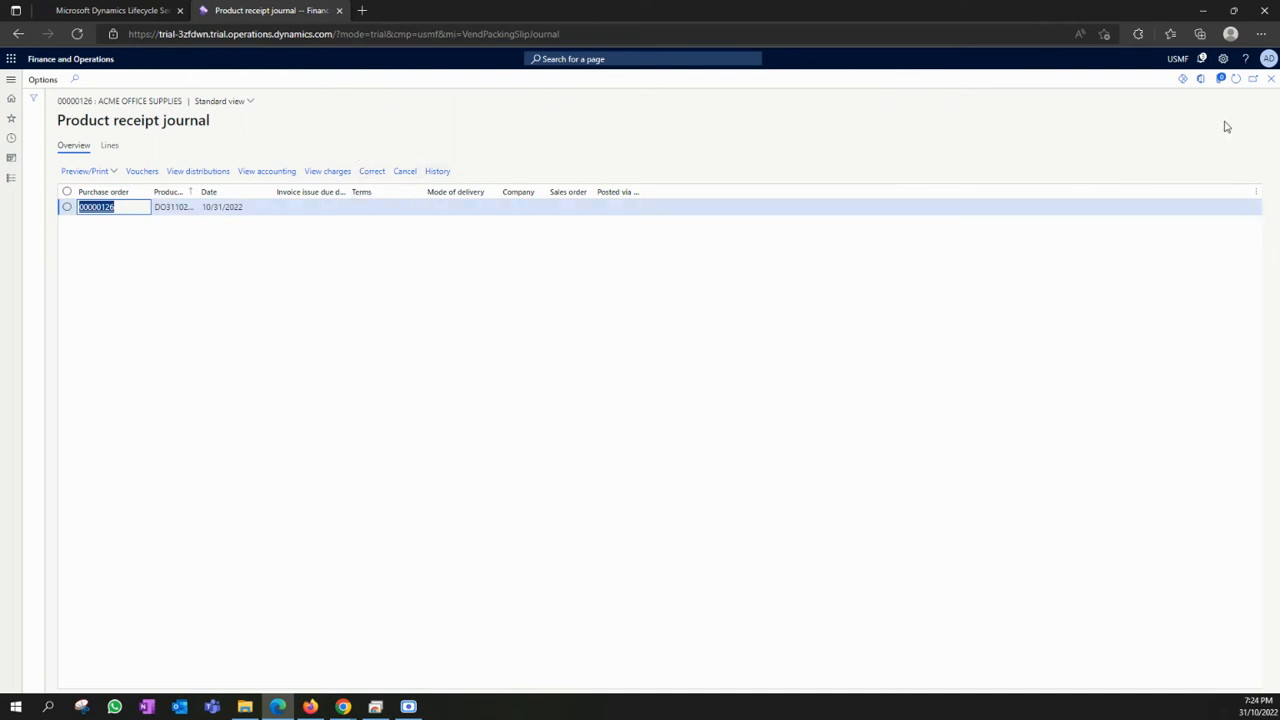
pyautogui.click(1271, 79)
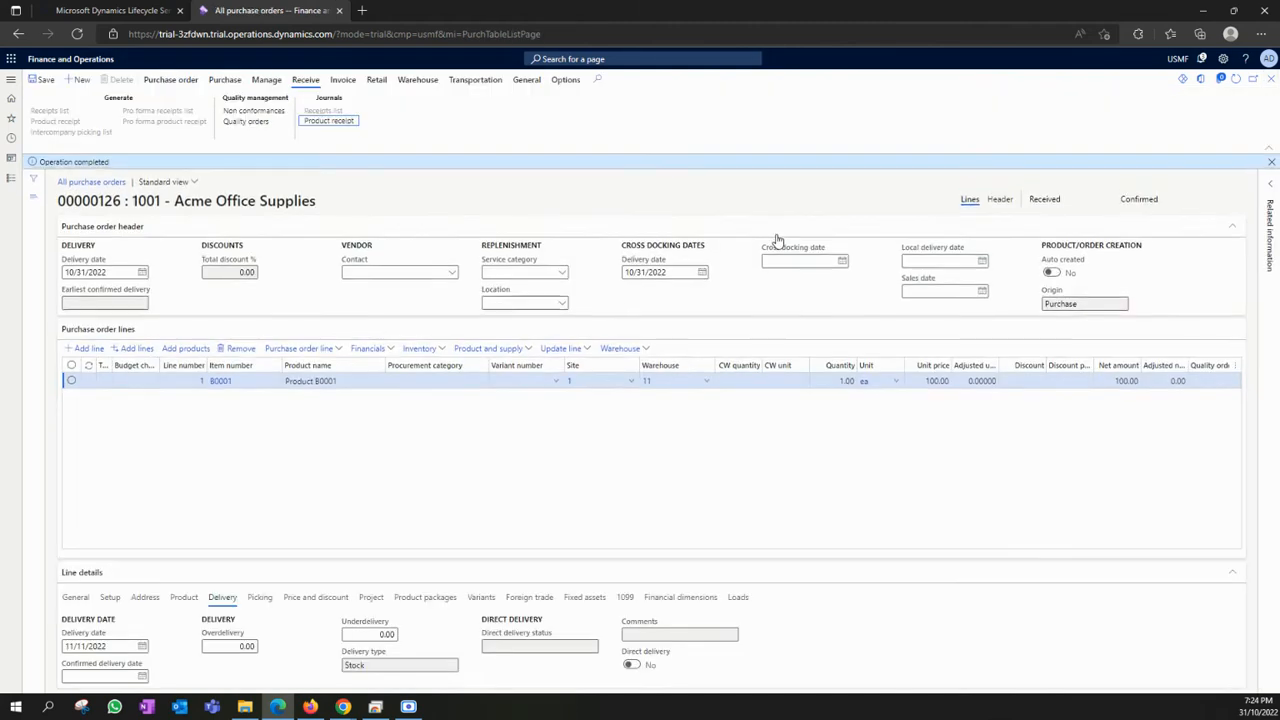
# Generate a vendor invoice from the received purchase order and set its invoice number to INV311022-2
pyautogui.click(345, 81)
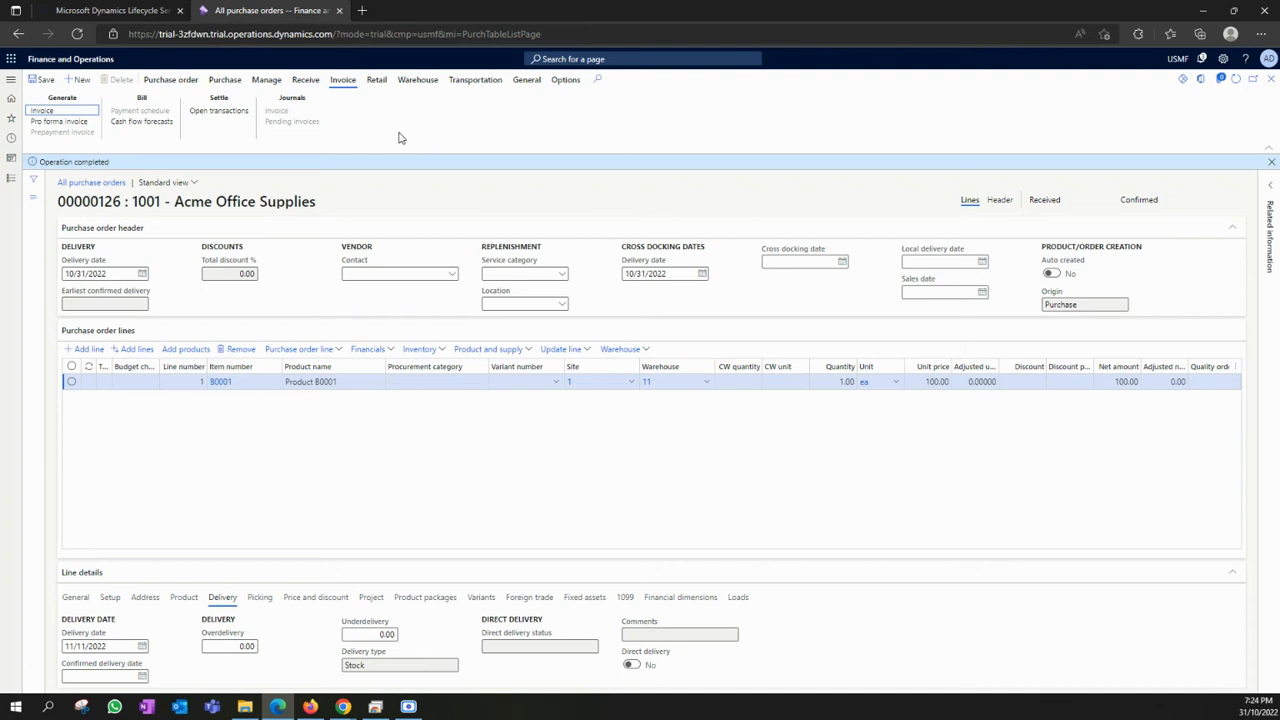
pyautogui.click(40, 110)
pyautogui.click(42, 113)
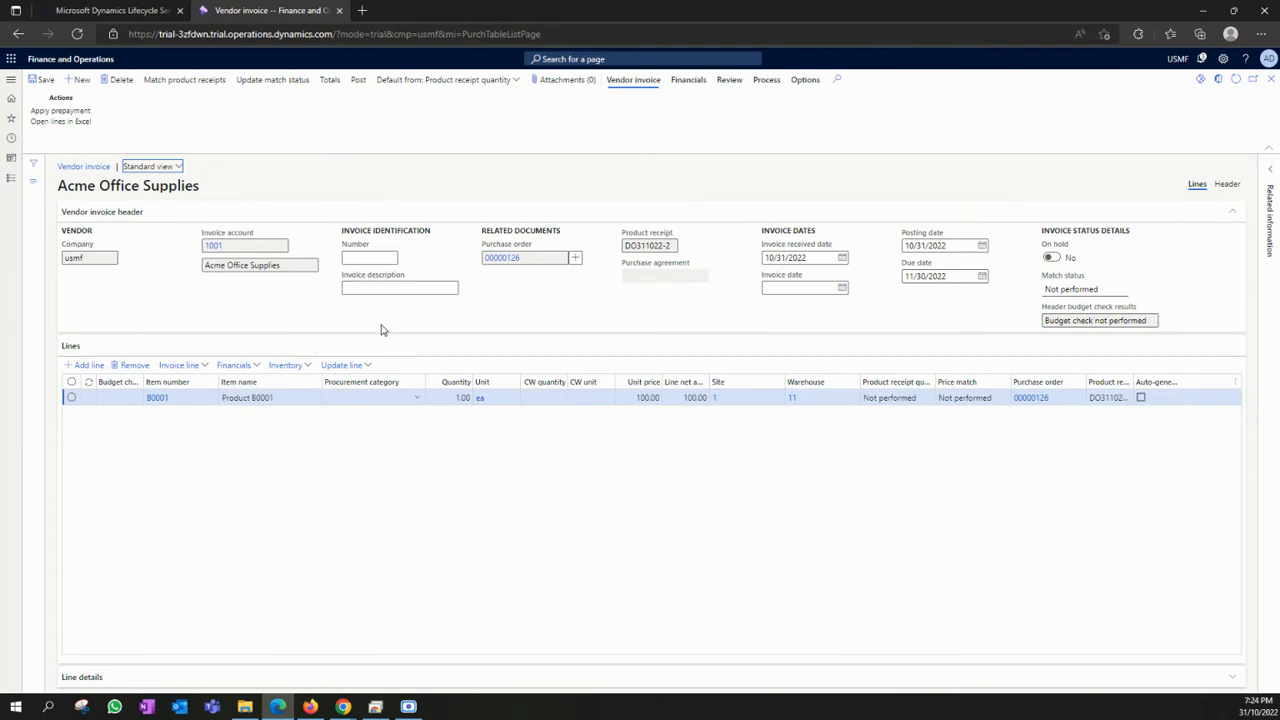
pyautogui.click(368, 258)
pyautogui.click(360, 258)
# Set the vendor invoice's description to "Simple Procure to Pay demo"
pyautogui.click(381, 289)
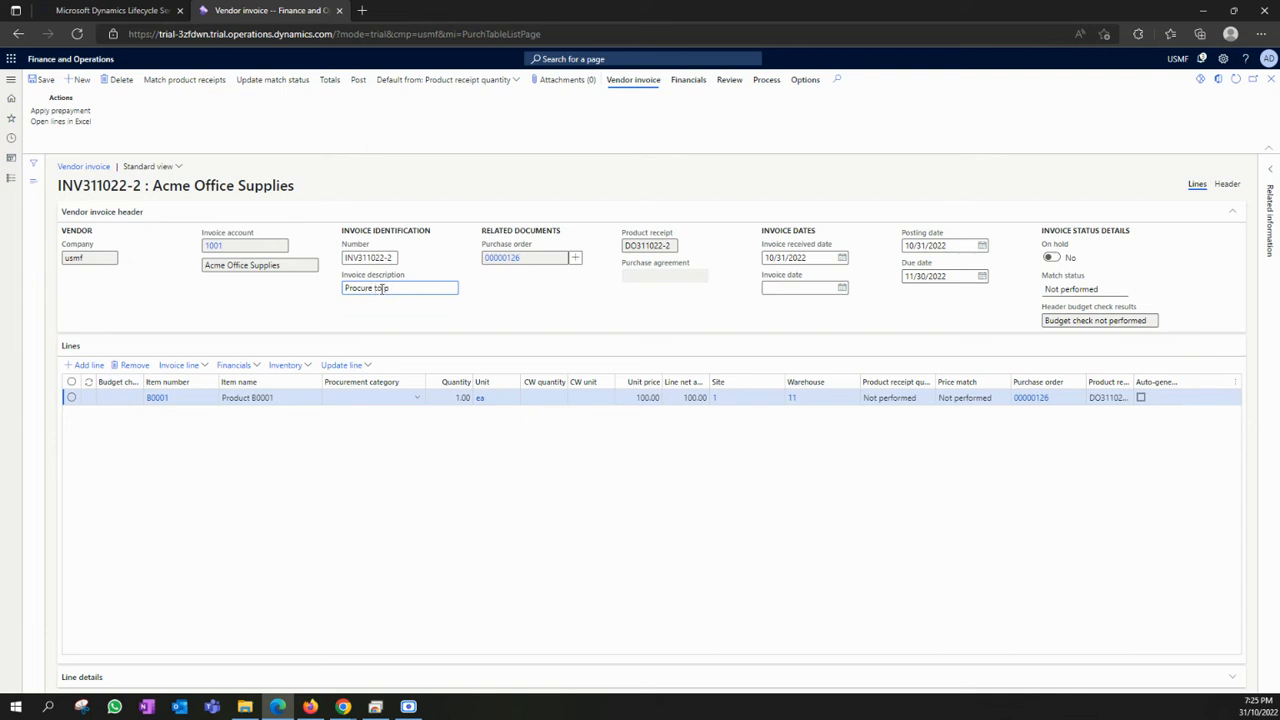
pyautogui.press('BackSpace')
pyautogui.press('BackSpace')
pyautogui.press('BackSpace')
pyautogui.press('BackSpace')
pyautogui.press('BackSpace')
pyautogui.press('BackSpace')
pyautogui.press('BackSpace')
pyautogui.press('BackSpace')
pyautogui.press('BackSpace')
pyautogui.press('BackSpace')
pyautogui.press('BackSpace')
pyautogui.press('BackSpace')
pyautogui.write('Simple Pro')
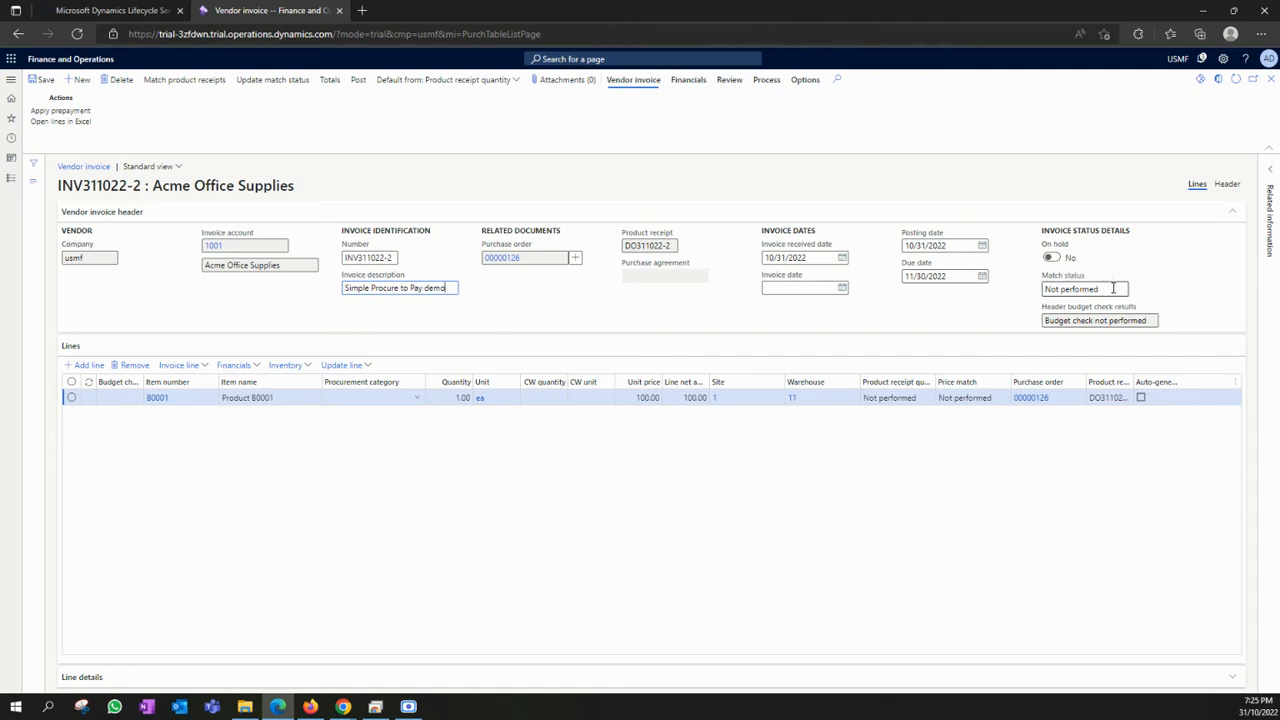
# Update the vendor invoice's match status, check it, and post the invoice
pyautogui.click(281, 86)
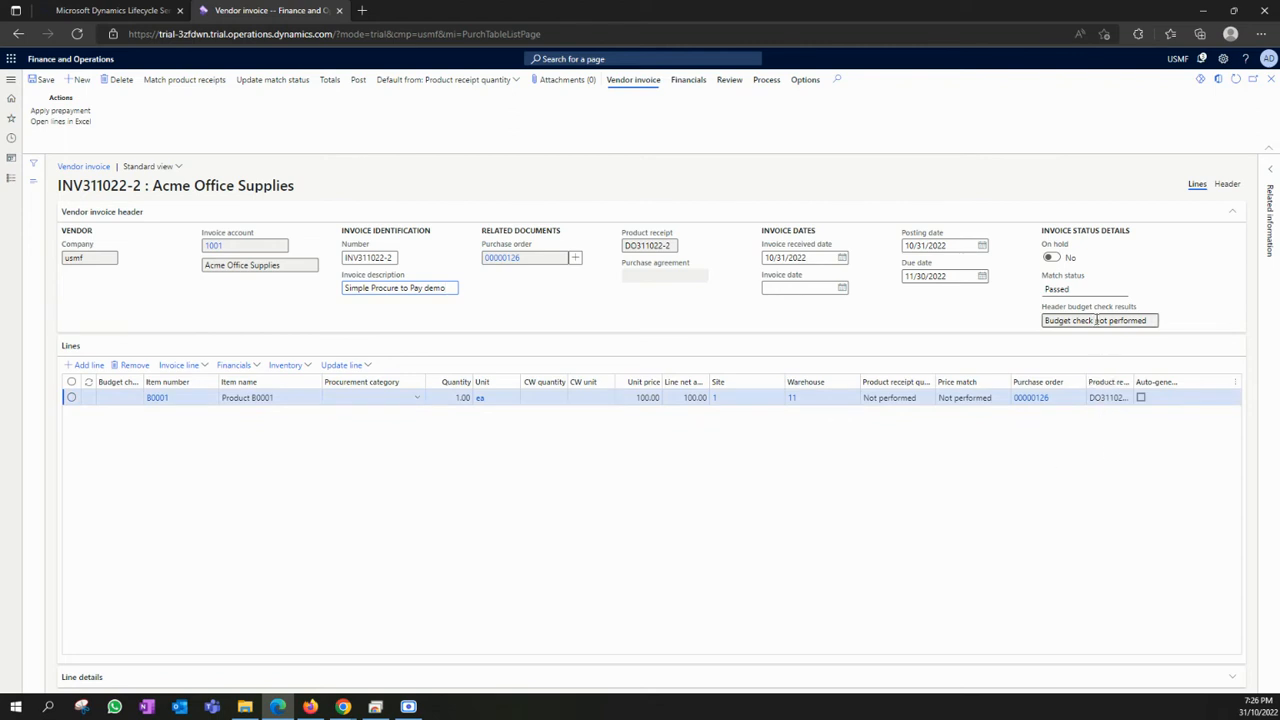
pyautogui.click(1047, 289)
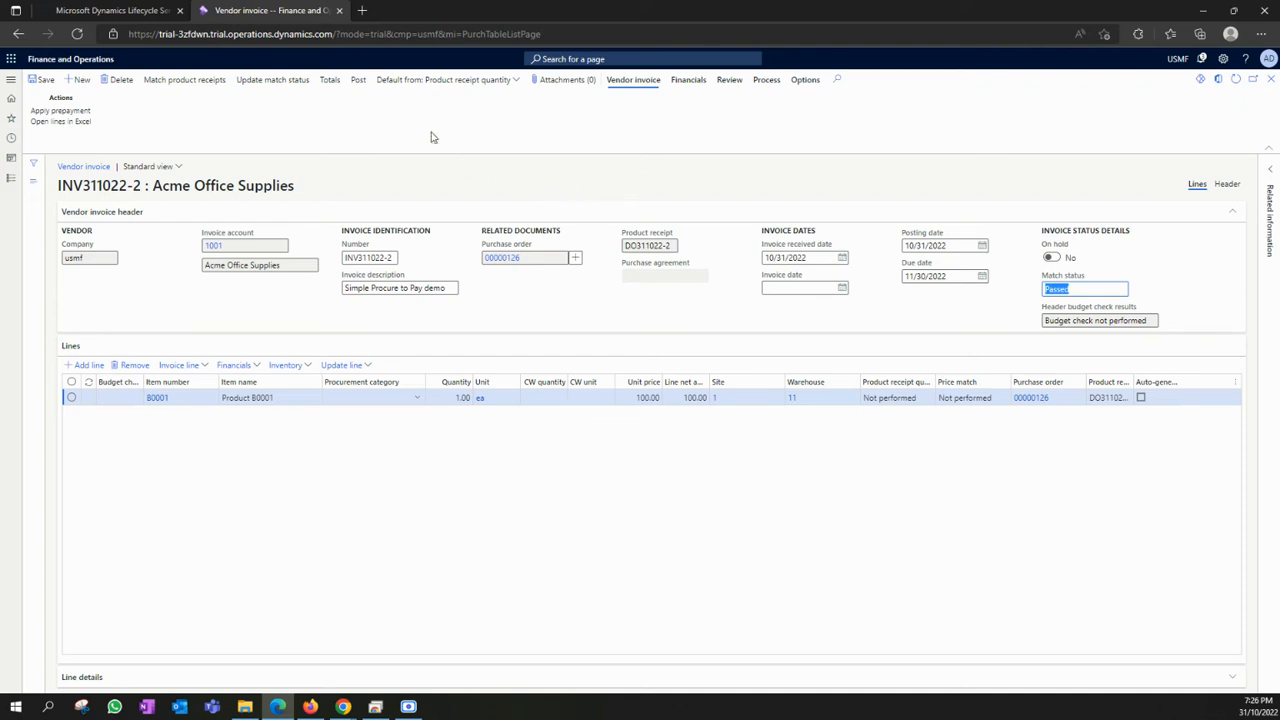
pyautogui.click(358, 82)
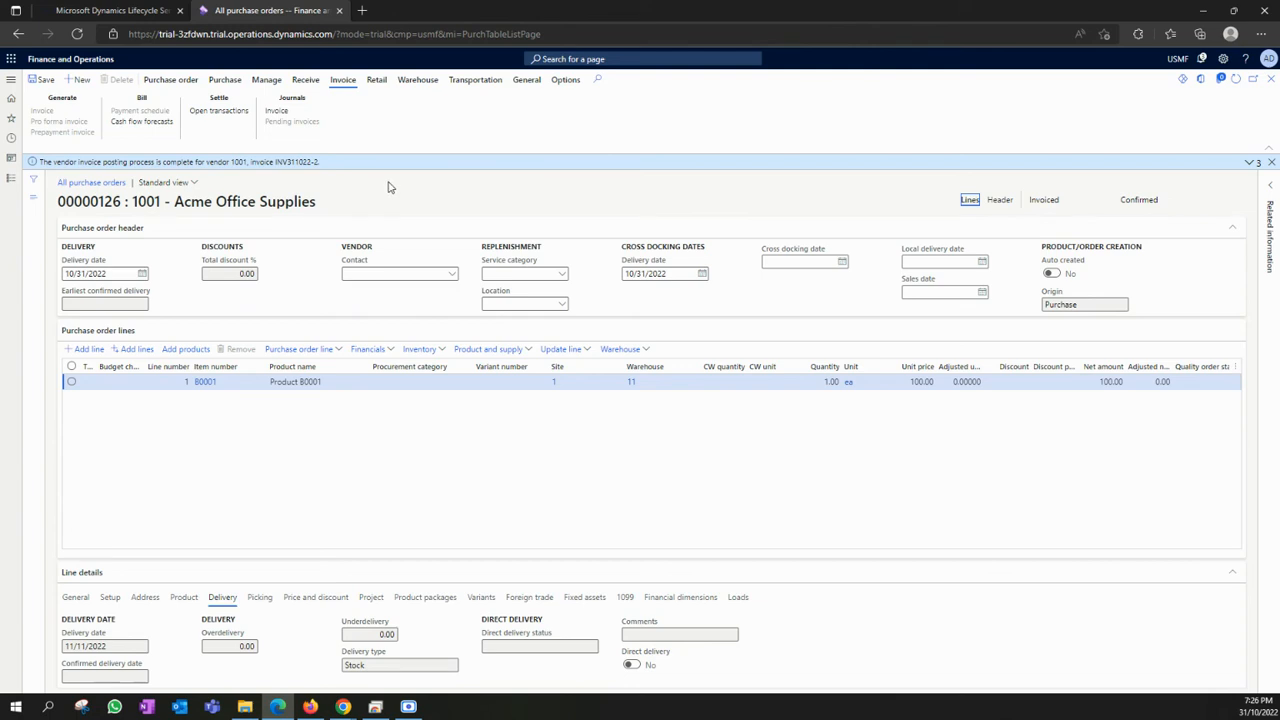
# Review the order's invoice journal and the posted invoice's accounting entries, and return to the purchase order
pyautogui.click(277, 111)
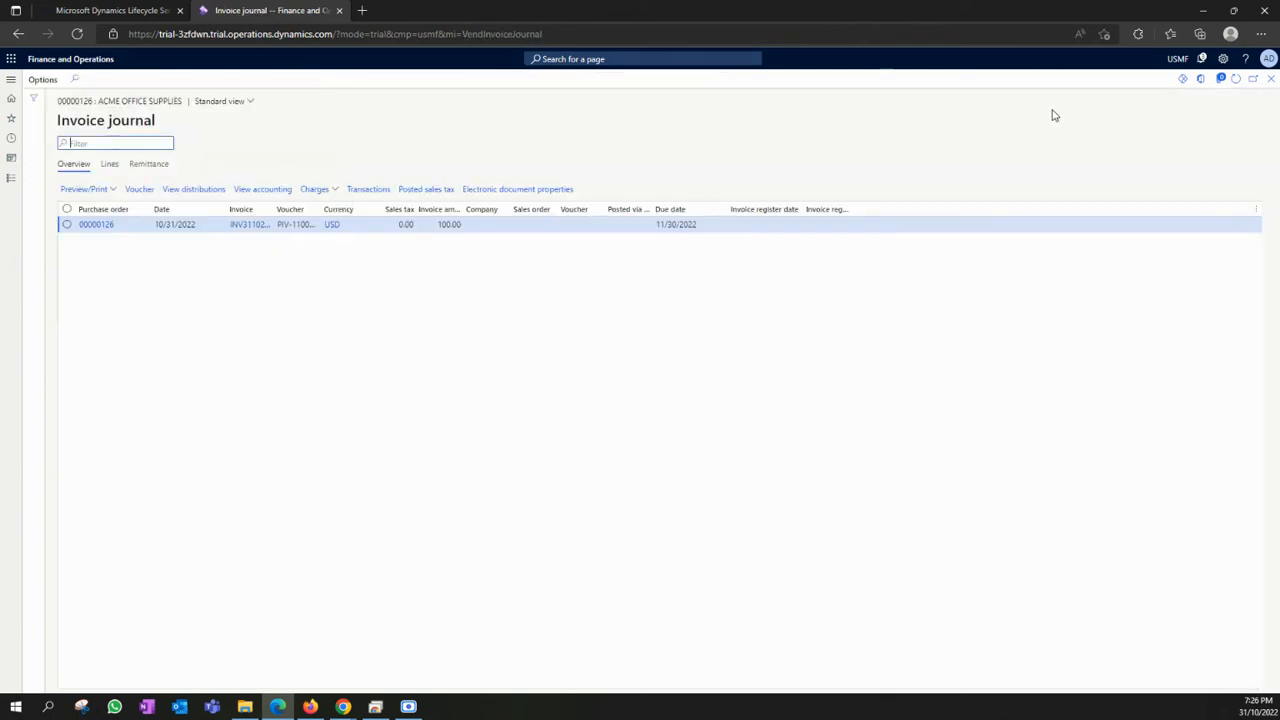
pyautogui.click(1271, 78)
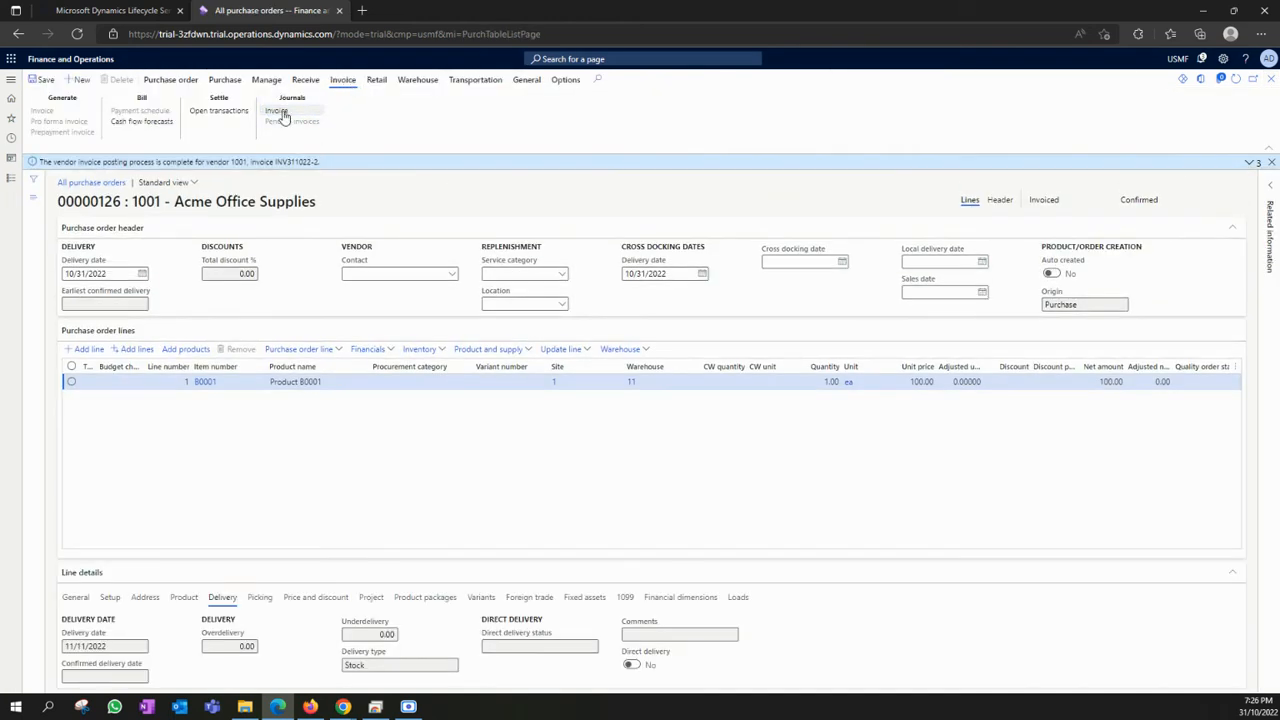
pyautogui.click(281, 113)
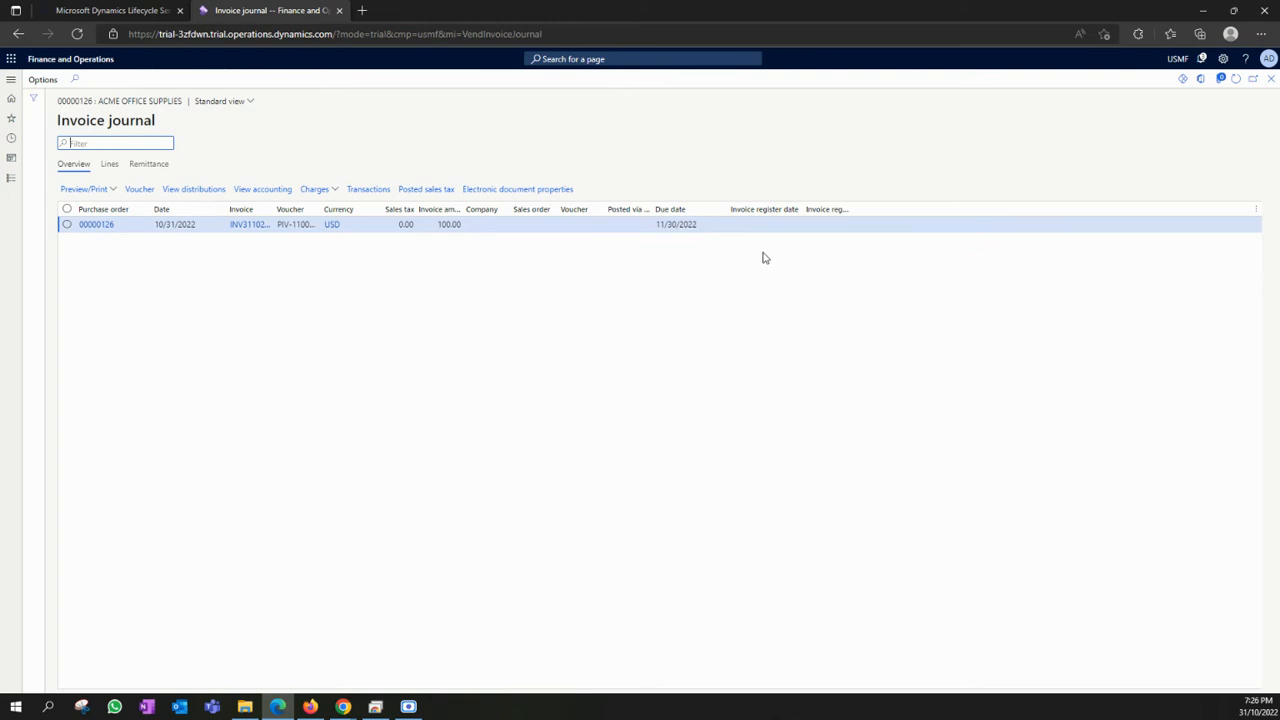
pyautogui.click(260, 190)
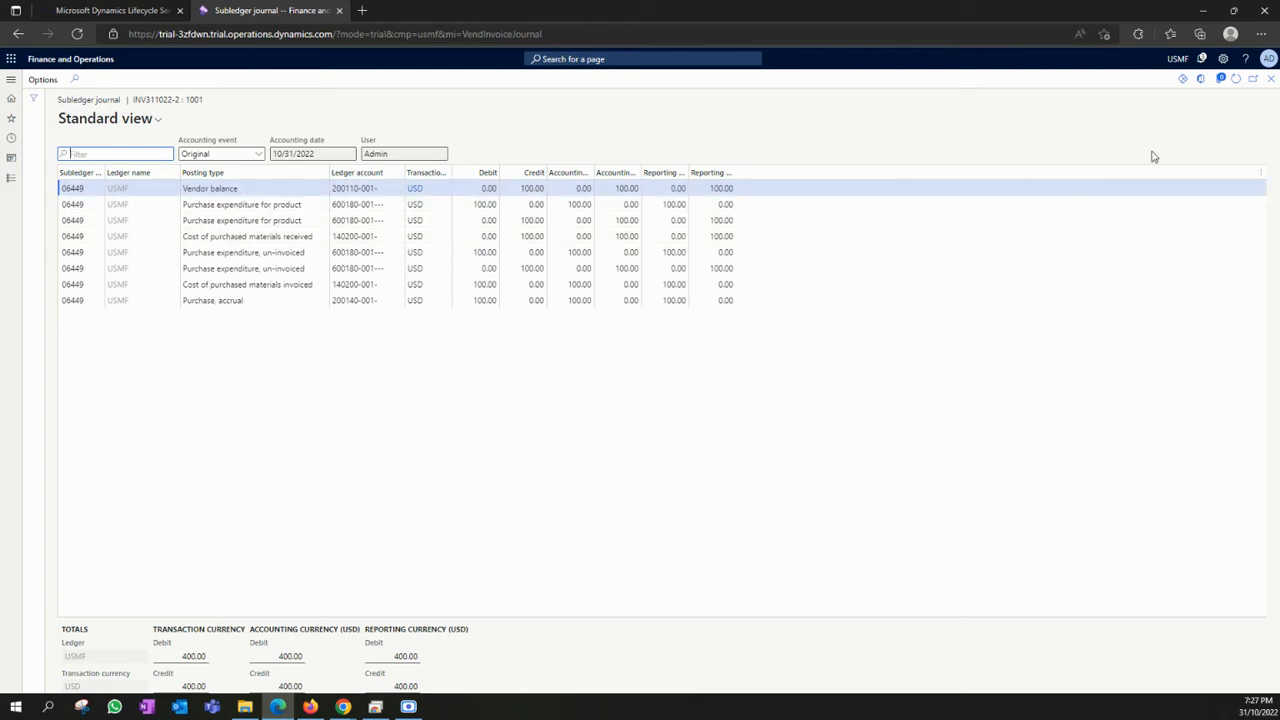
pyautogui.click(1272, 81)
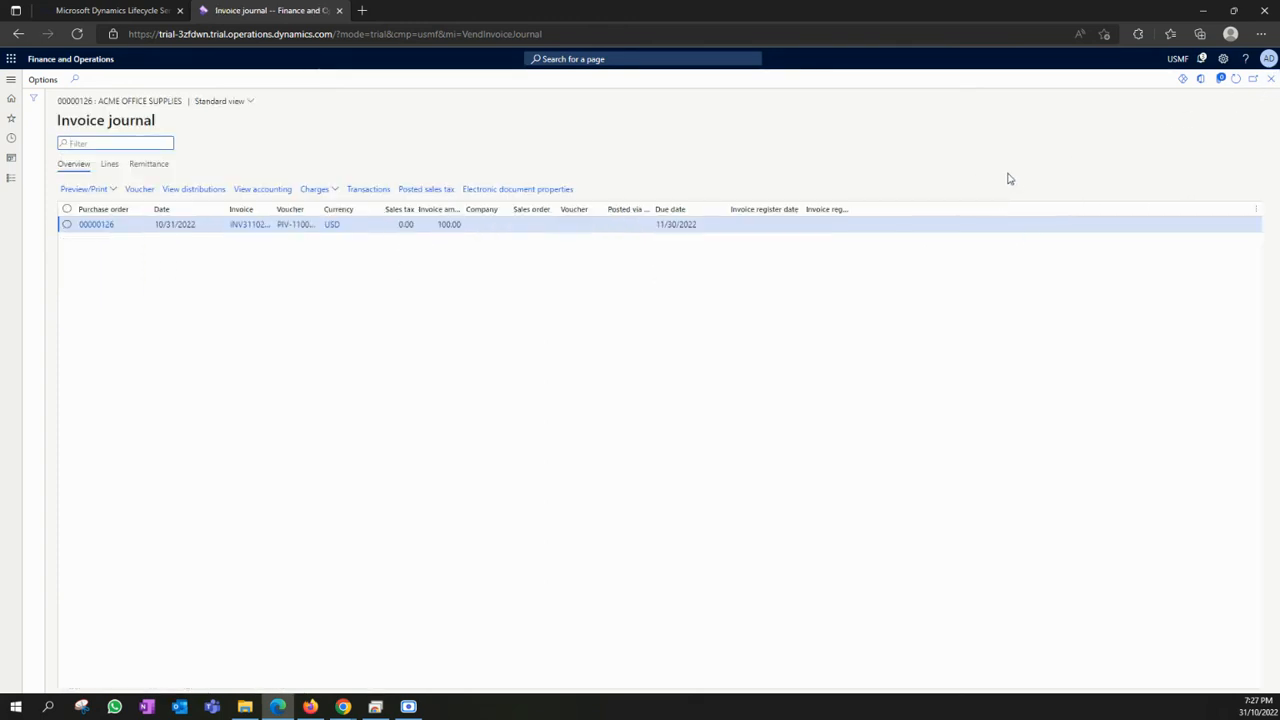
pyautogui.click(1271, 80)
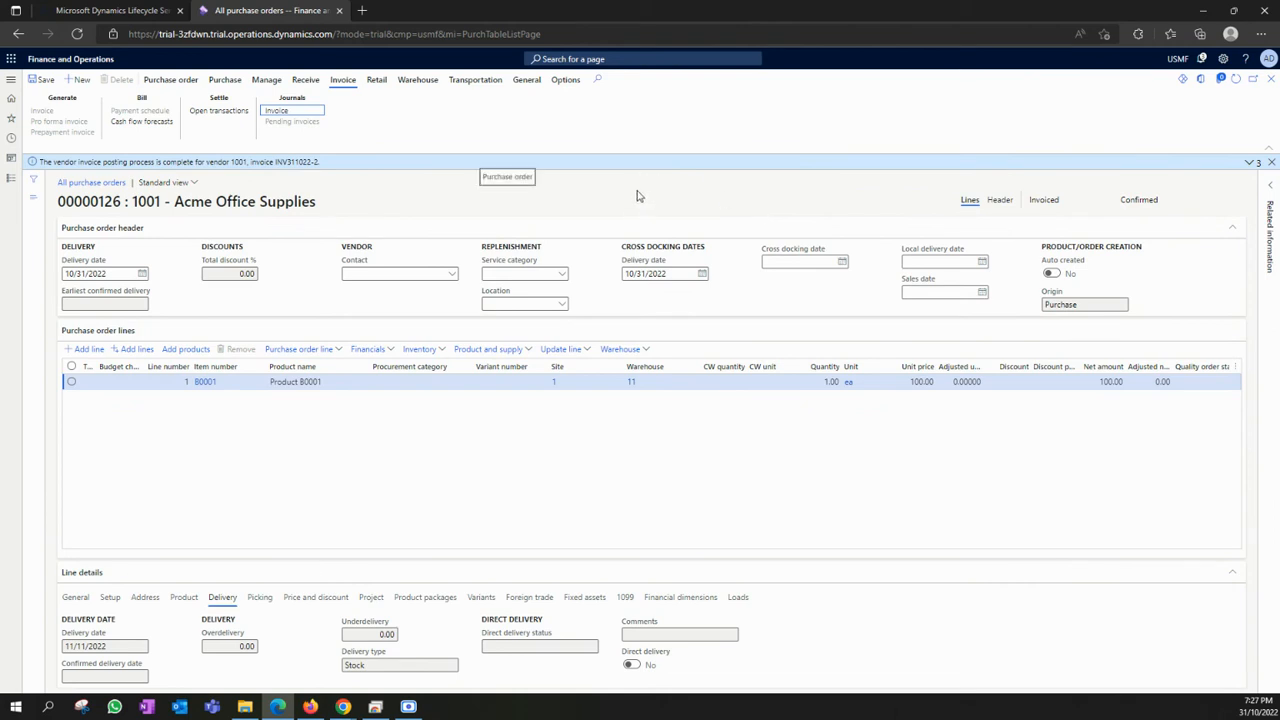
# Create a vendor payment journal in Accounts payable with the journal name VendPay and open its lines
pyautogui.click(10, 82)
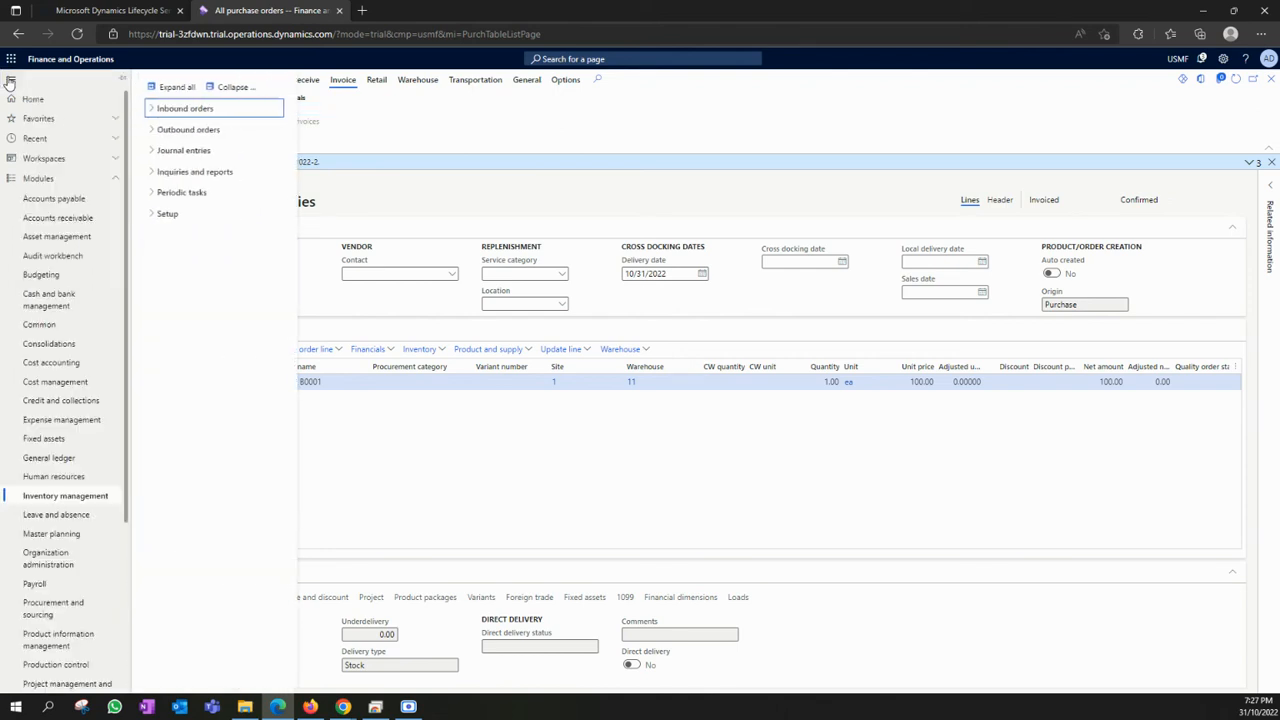
pyautogui.click(76, 199)
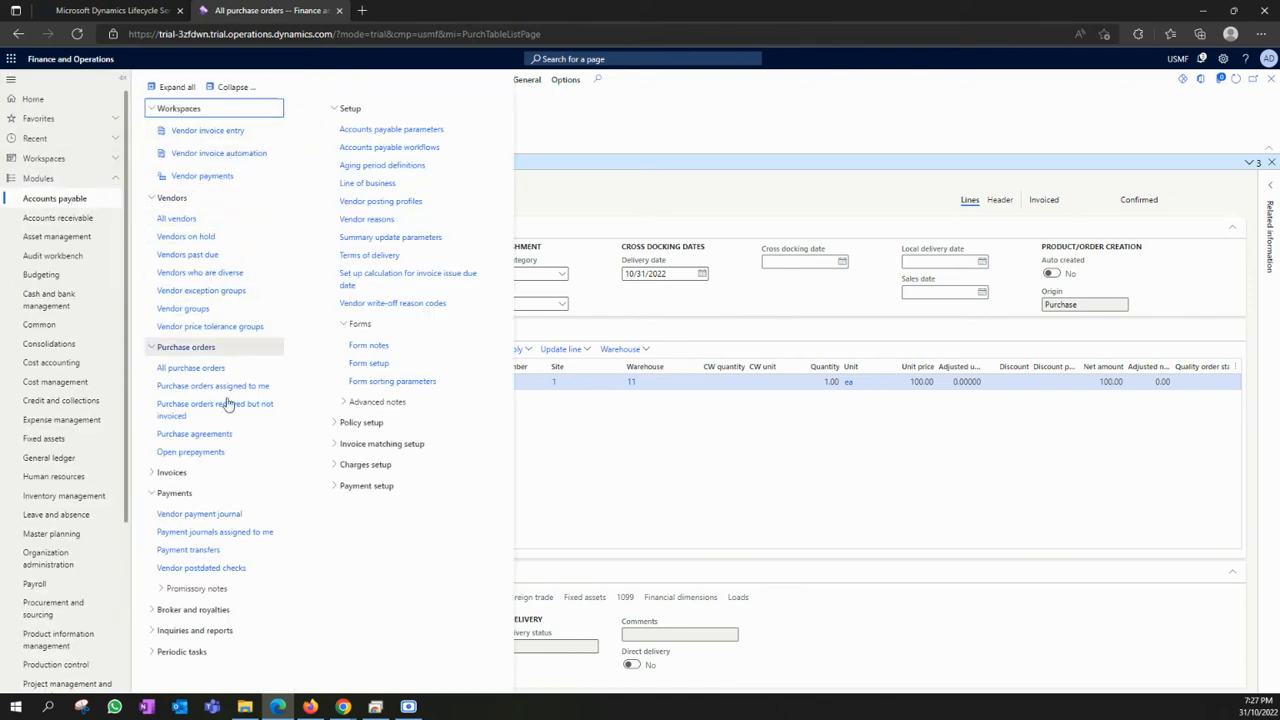
pyautogui.click(204, 516)
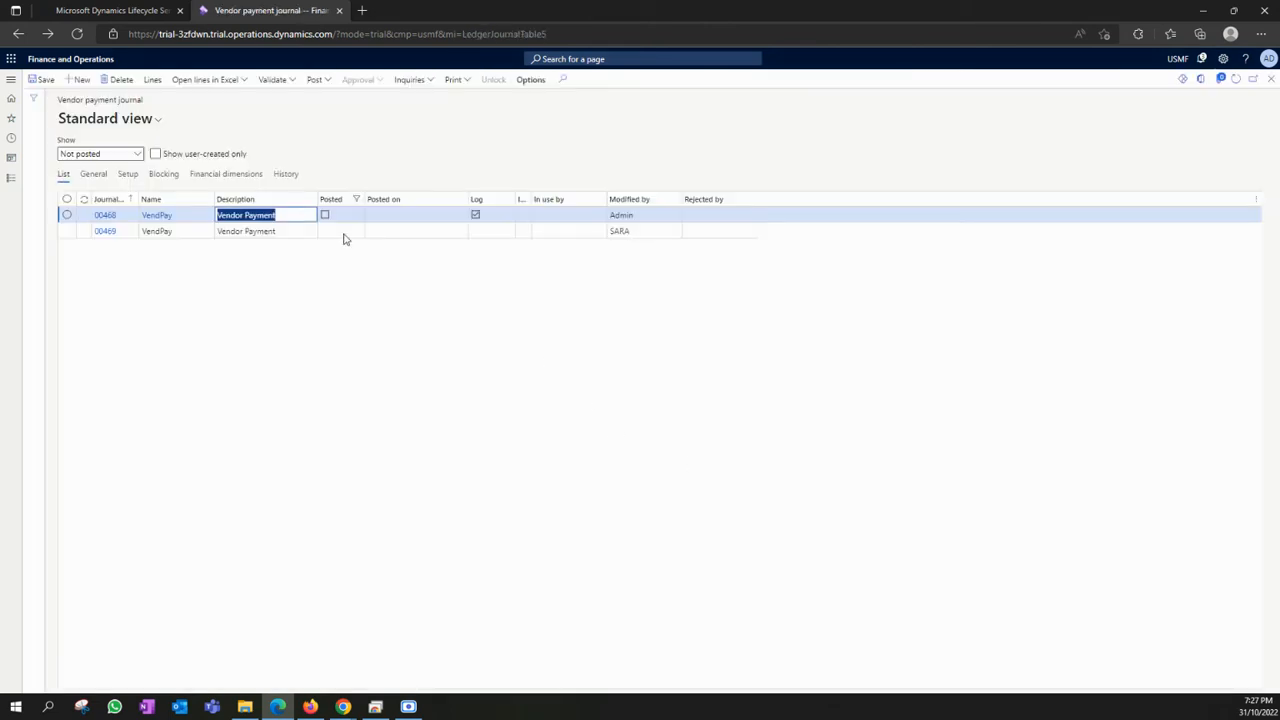
pyautogui.click(78, 79)
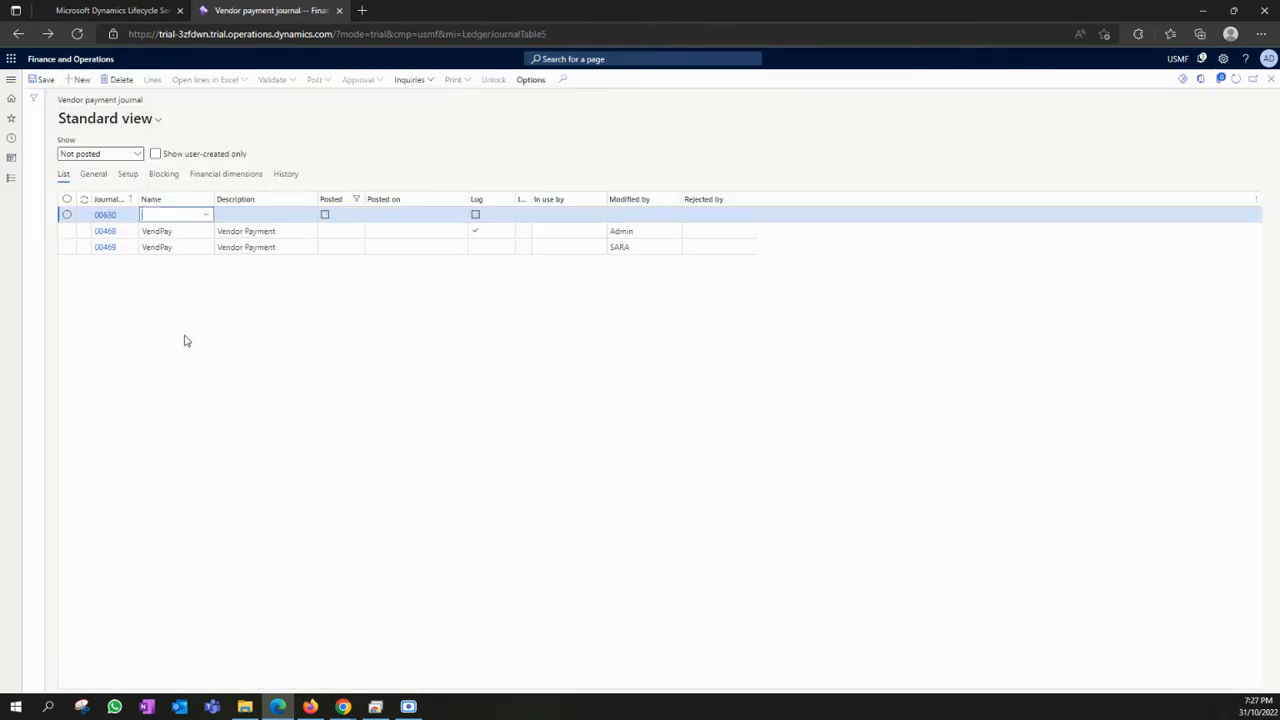
pyautogui.click(211, 217)
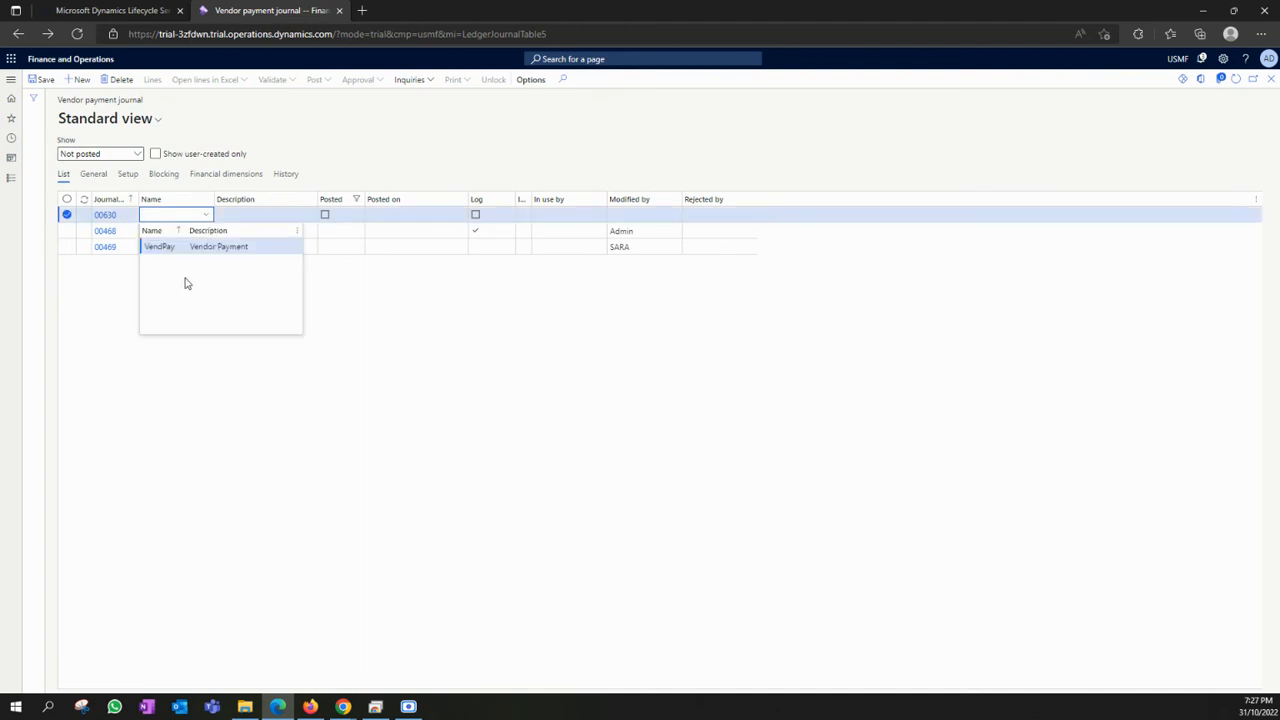
pyautogui.click(183, 246)
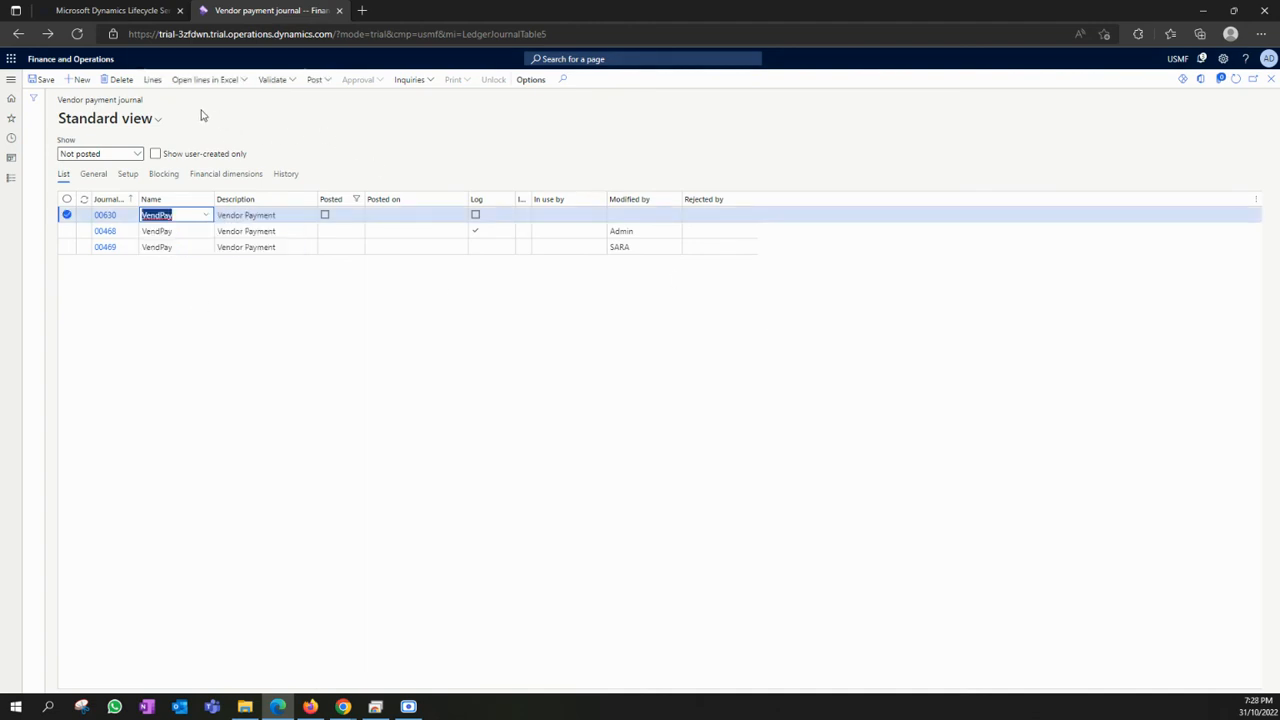
pyautogui.click(152, 84)
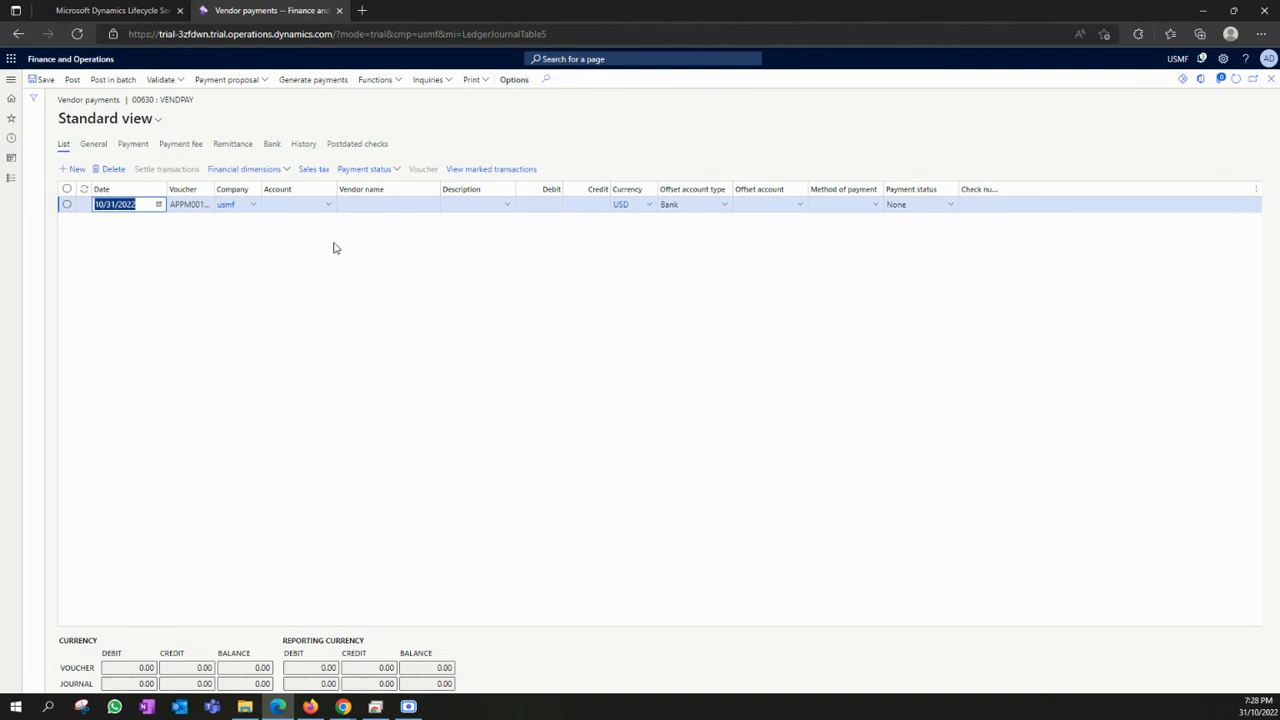
pyautogui.click(257, 82)
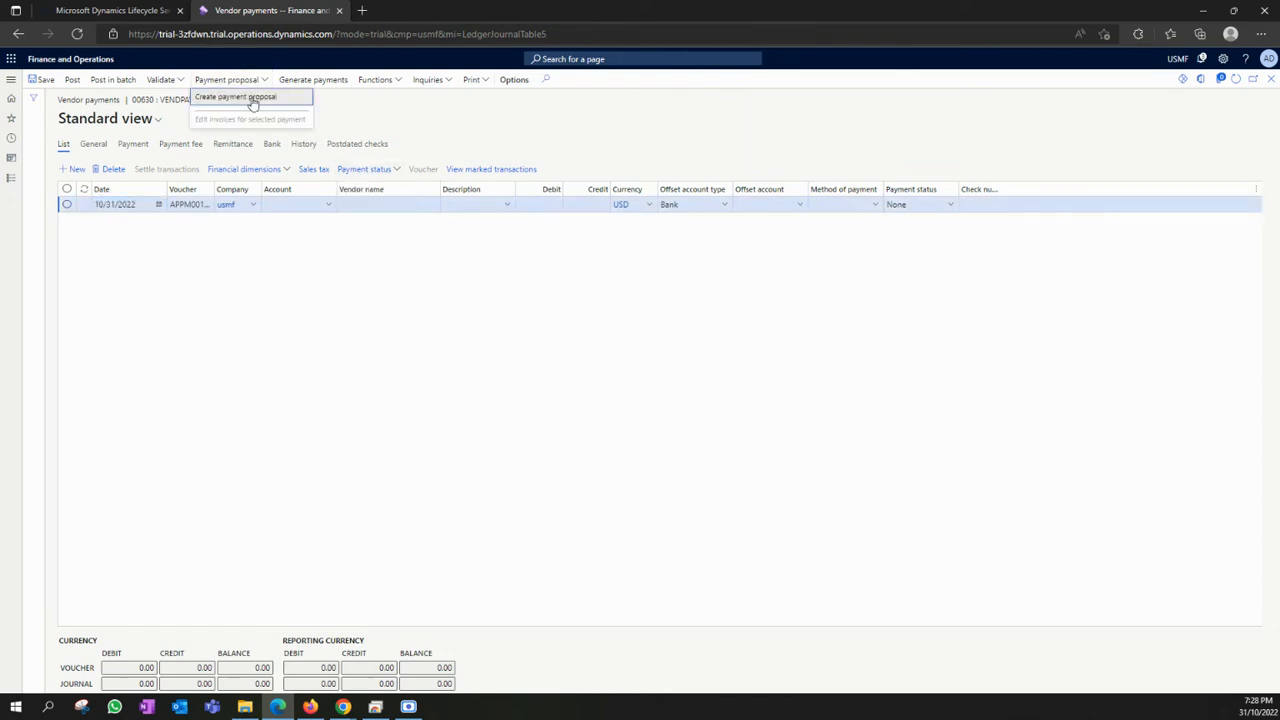
pyautogui.click(253, 100)
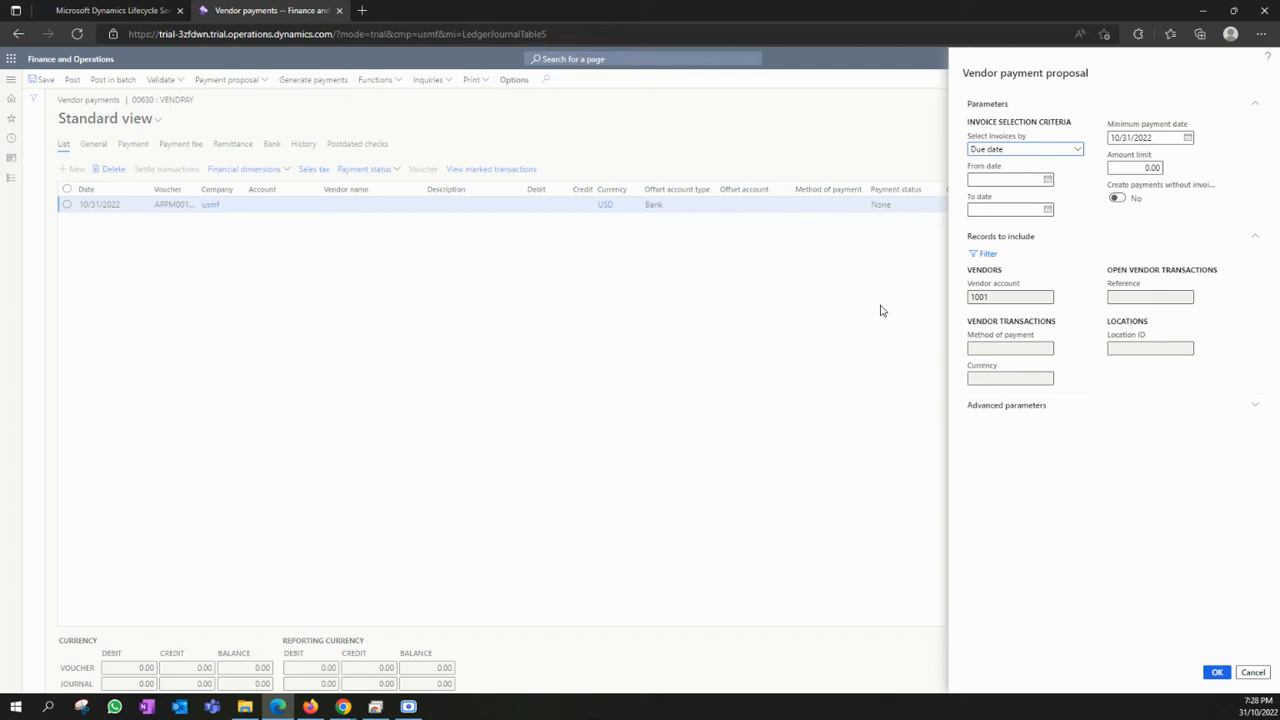
pyautogui.click(1047, 179)
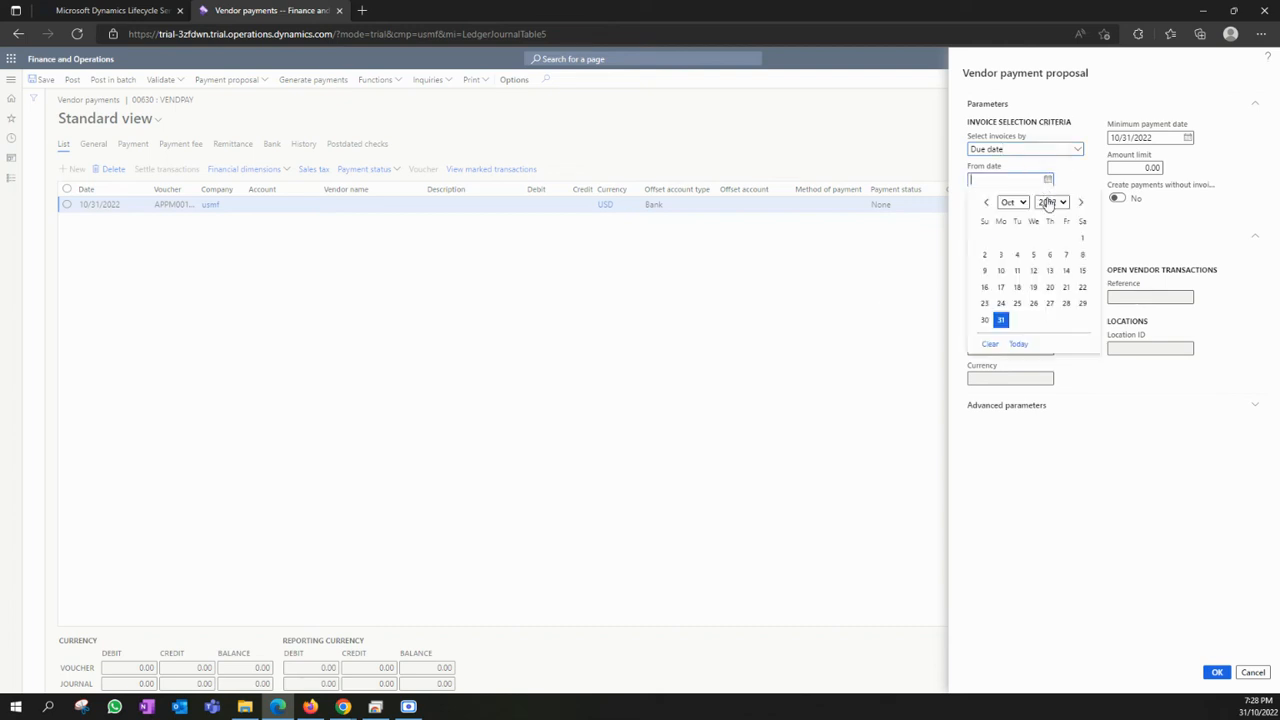
pyautogui.click(1000, 320)
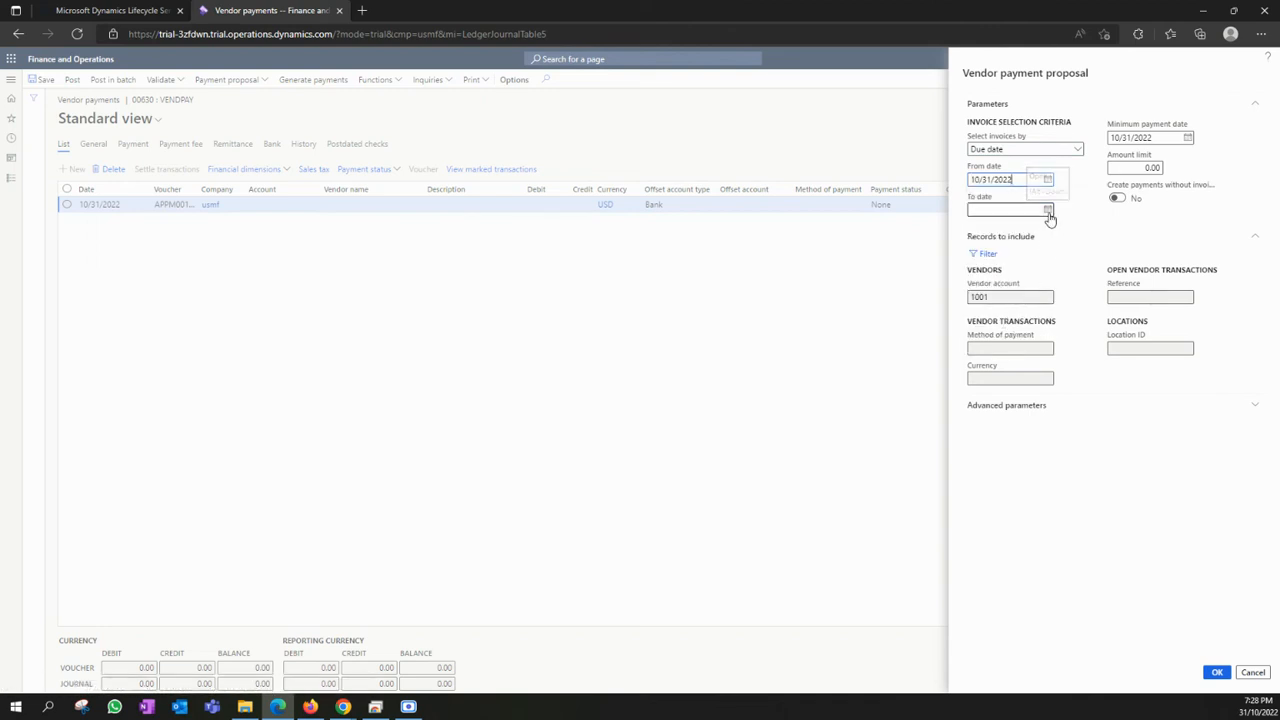
pyautogui.moveTo(1011, 179); pyautogui.dragTo(964, 182)
pyautogui.press('BackSpace')
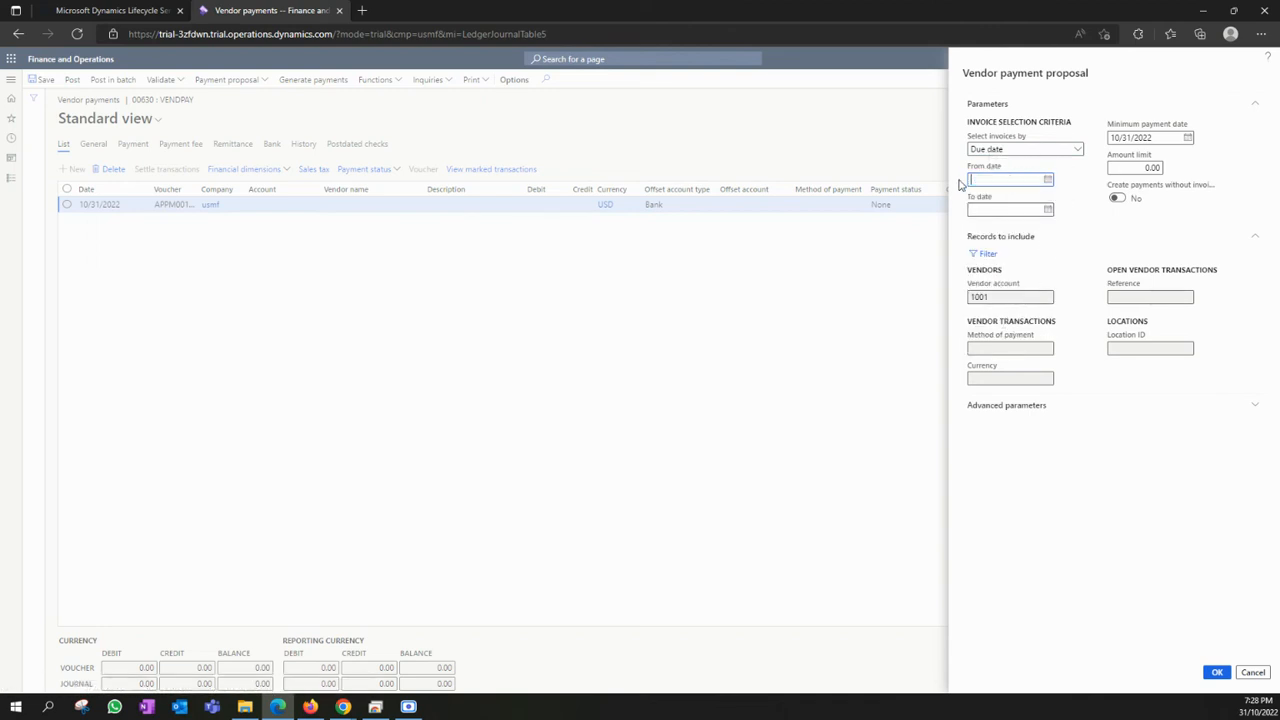
pyautogui.click(990, 255)
pyautogui.click(1216, 674)
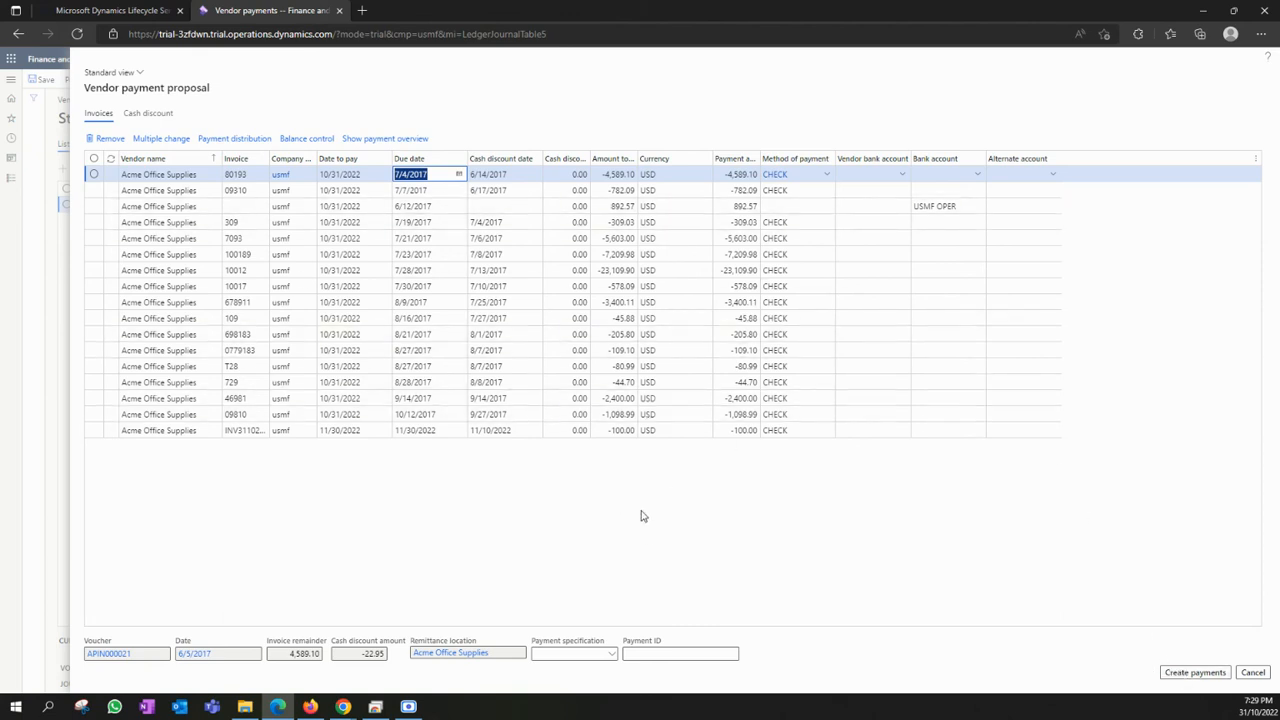
pyautogui.click(1252, 672)
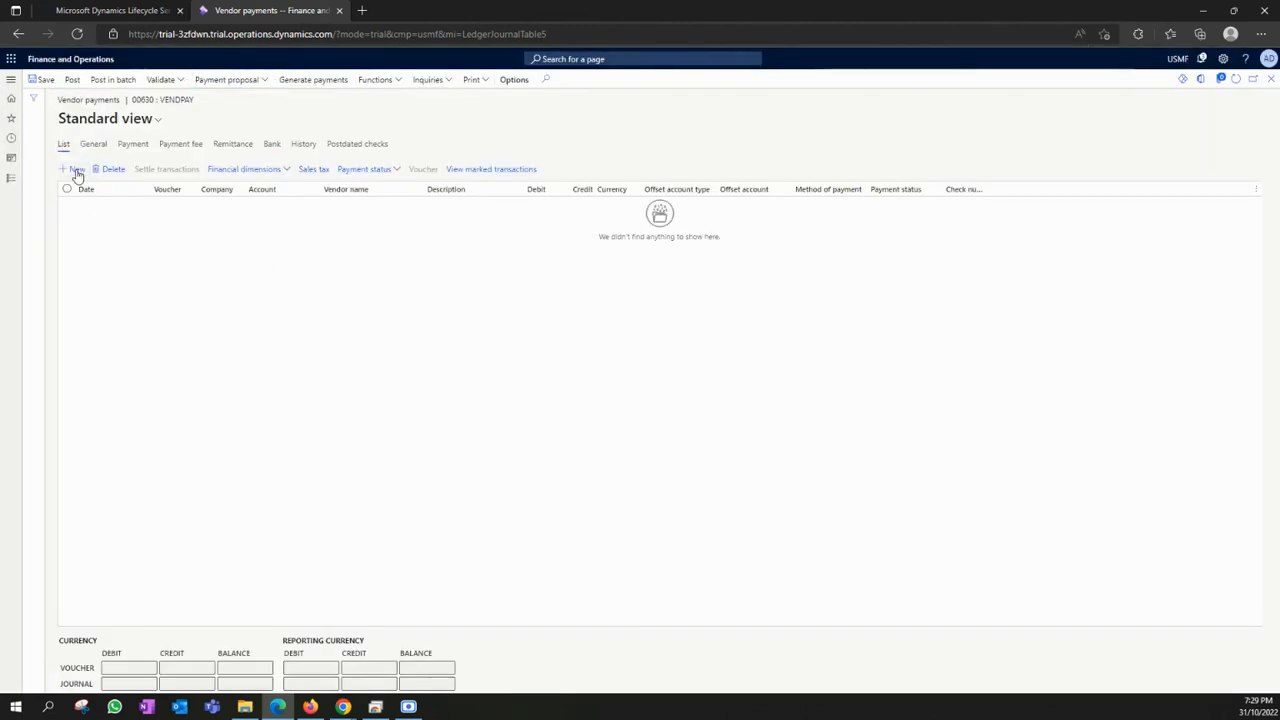
# Add a payment line to the journal for the Acme Office Supplies vendor account
pyautogui.click(77, 172)
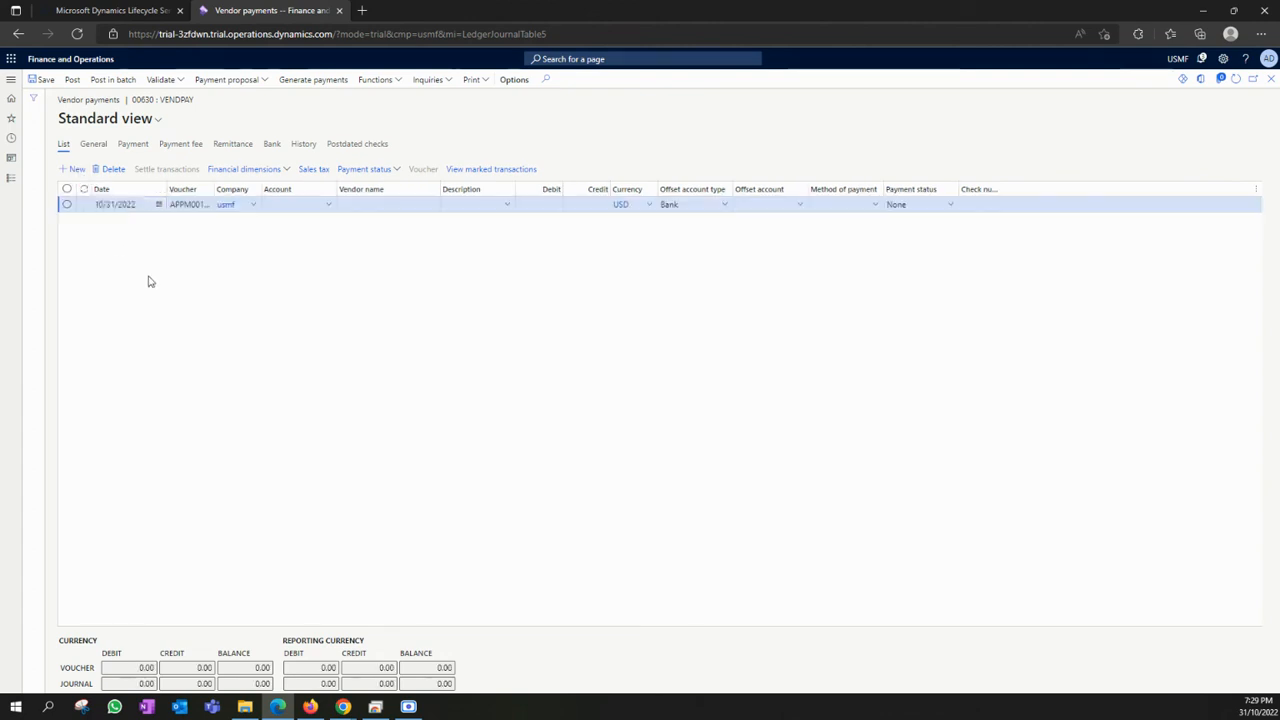
pyautogui.click(329, 211)
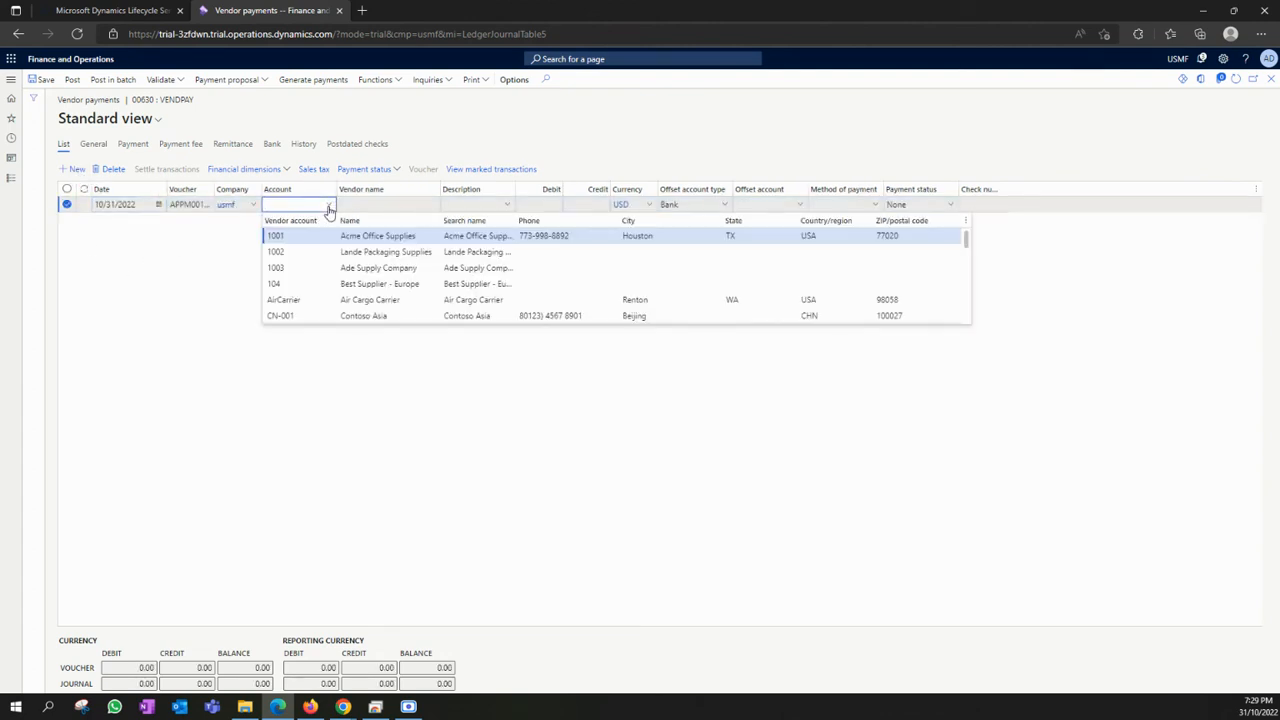
pyautogui.press('Escape')
pyautogui.write('1001')
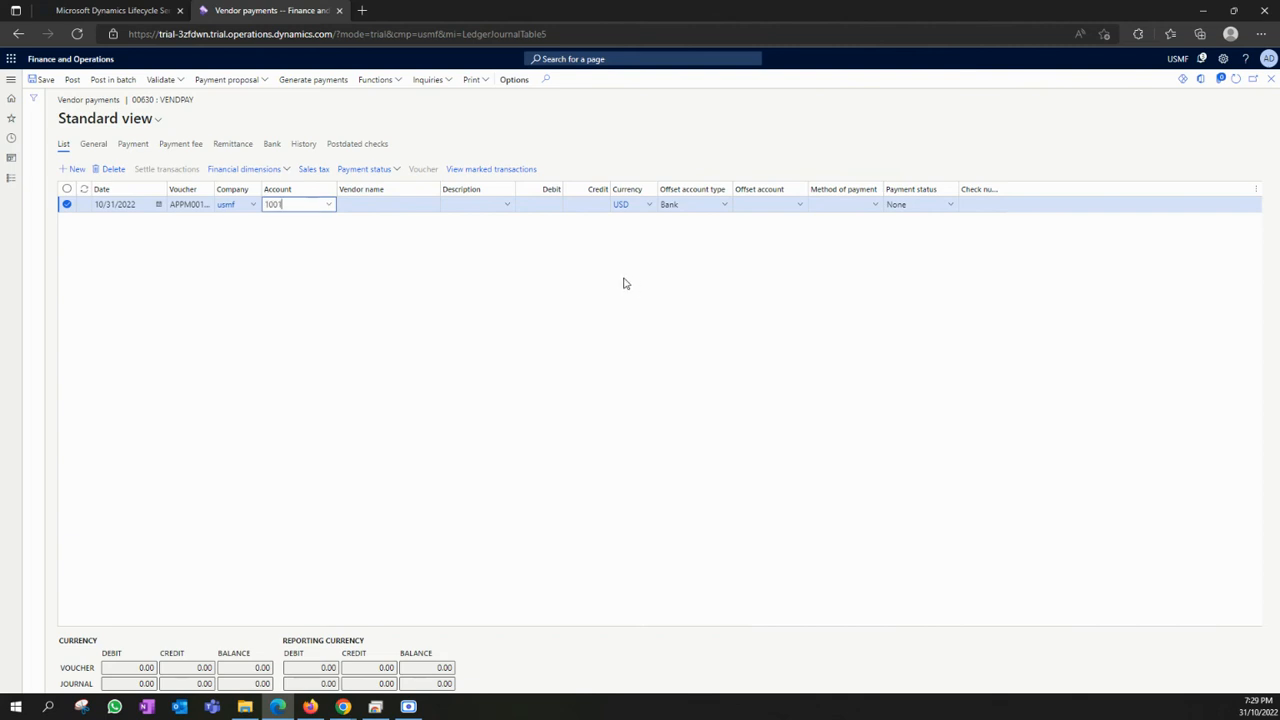
pyautogui.click(392, 204)
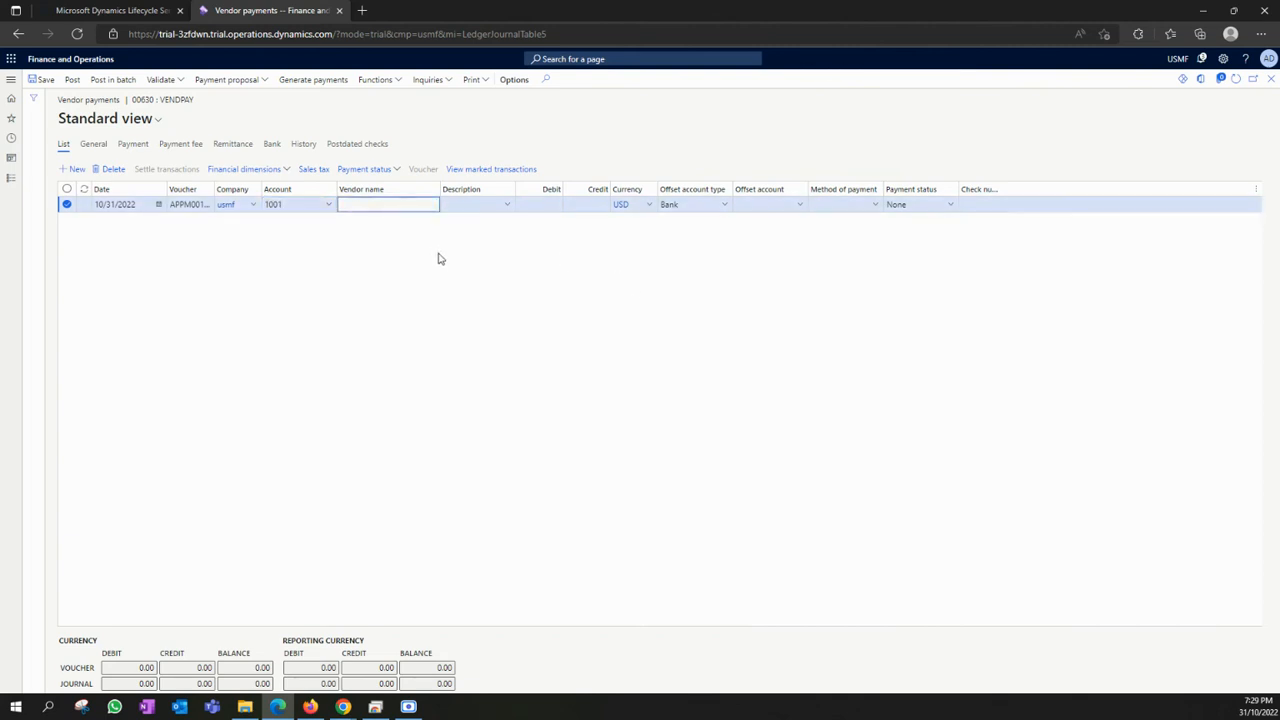
# Set the Acme Office Supplies payment line's debit amount to 100, keeping the default currency and bank offset account
pyautogui.click(530, 204)
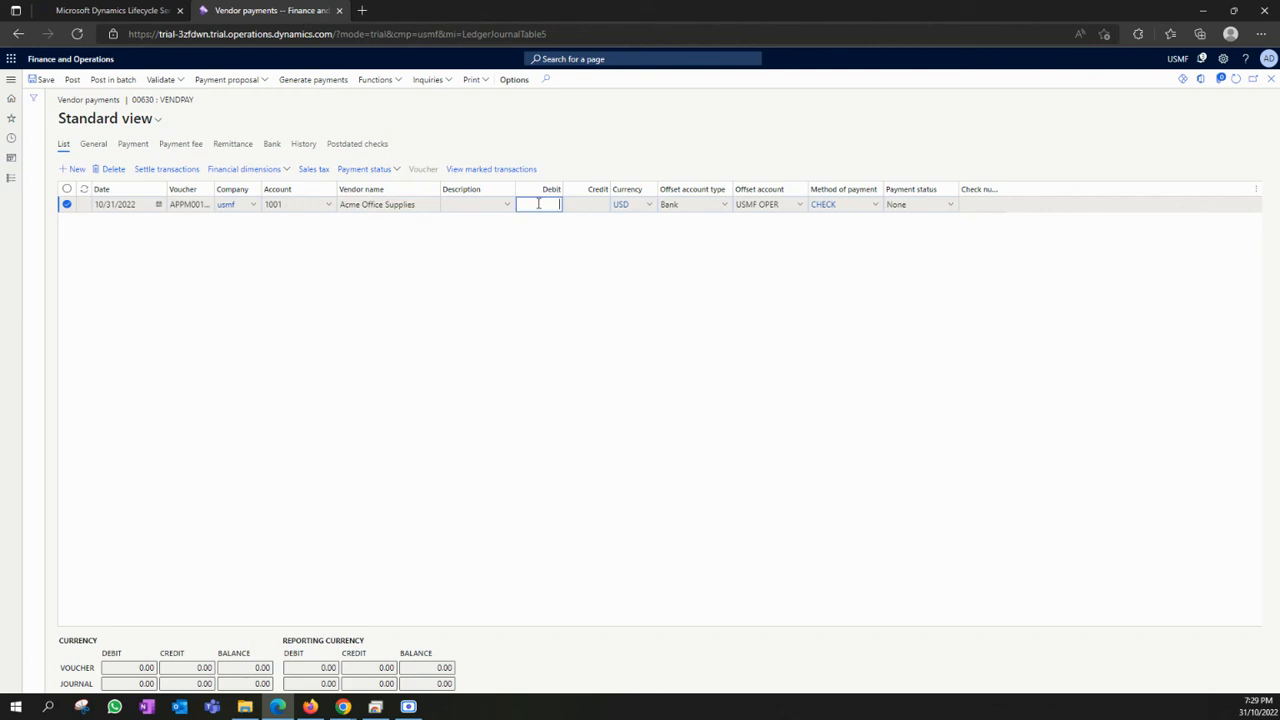
pyautogui.write('100')
pyautogui.press('Tab')
pyautogui.press('Tab')
pyautogui.press('Tab')
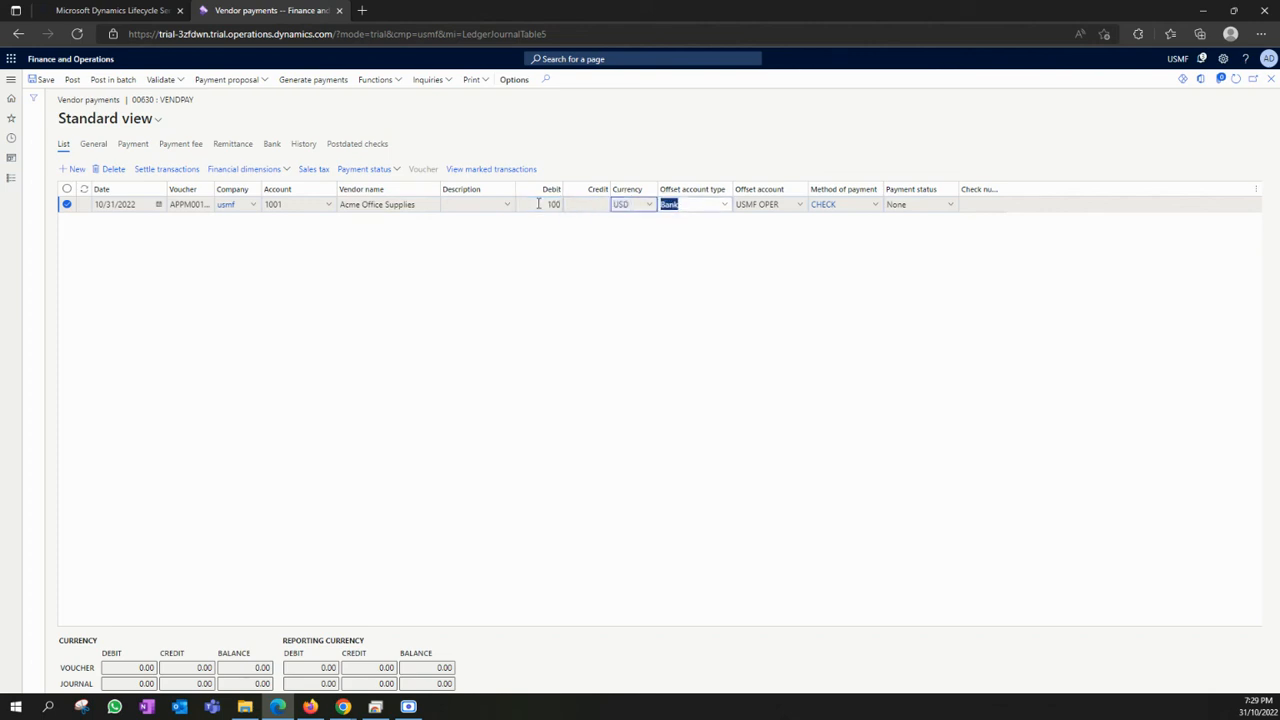
pyautogui.press('Tab')
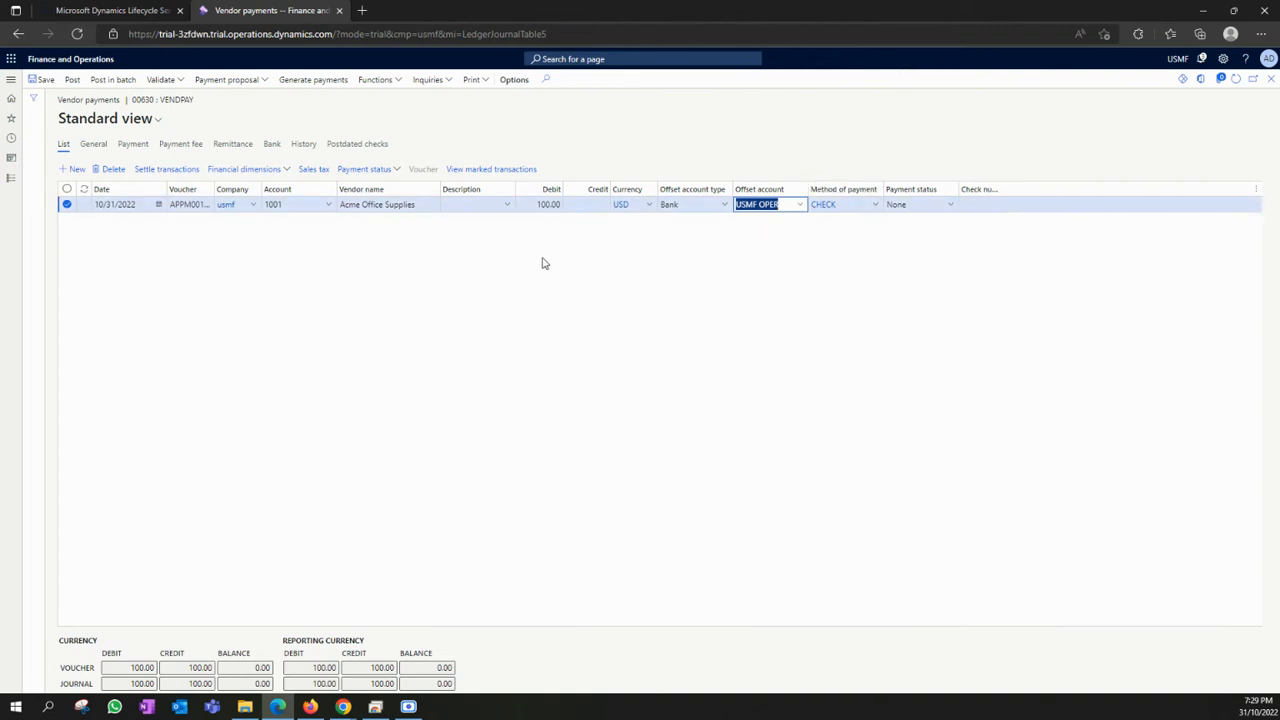
pyautogui.click(552, 388)
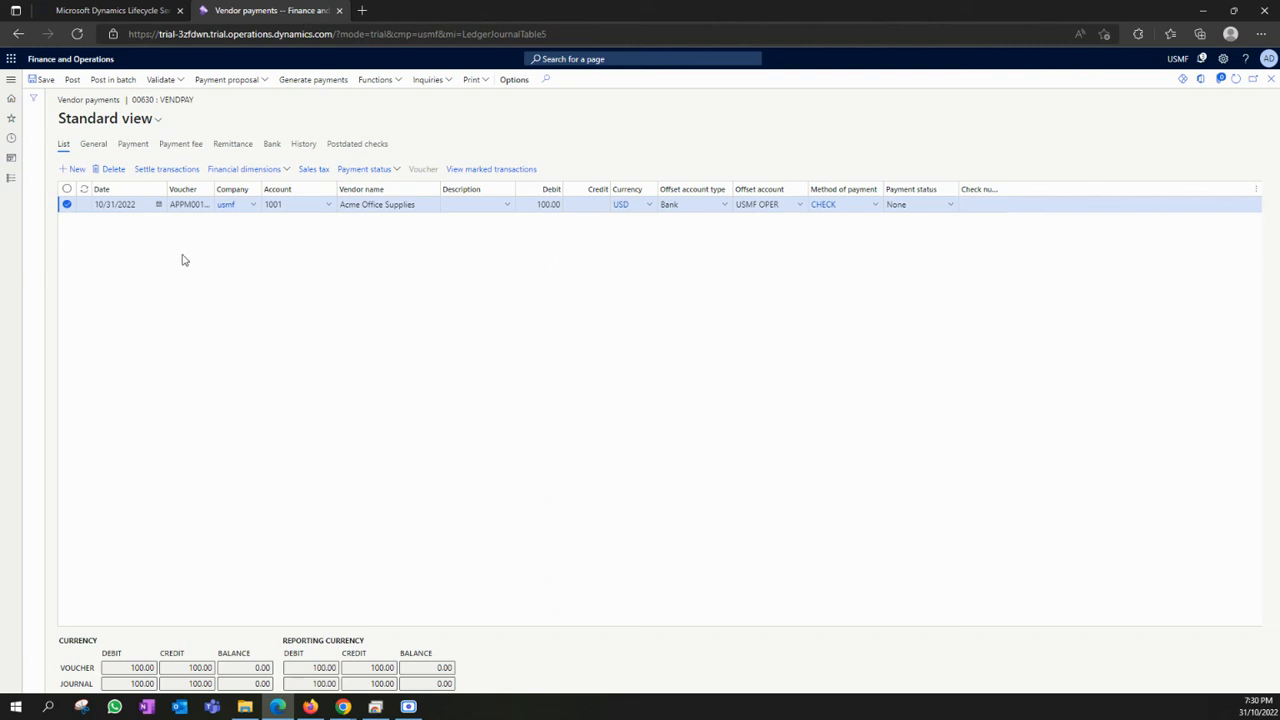
# Mark invoice INV311022-2 for settlement against the payment line without fully settling it, and accept changing the journal amount to match
pyautogui.click(167, 169)
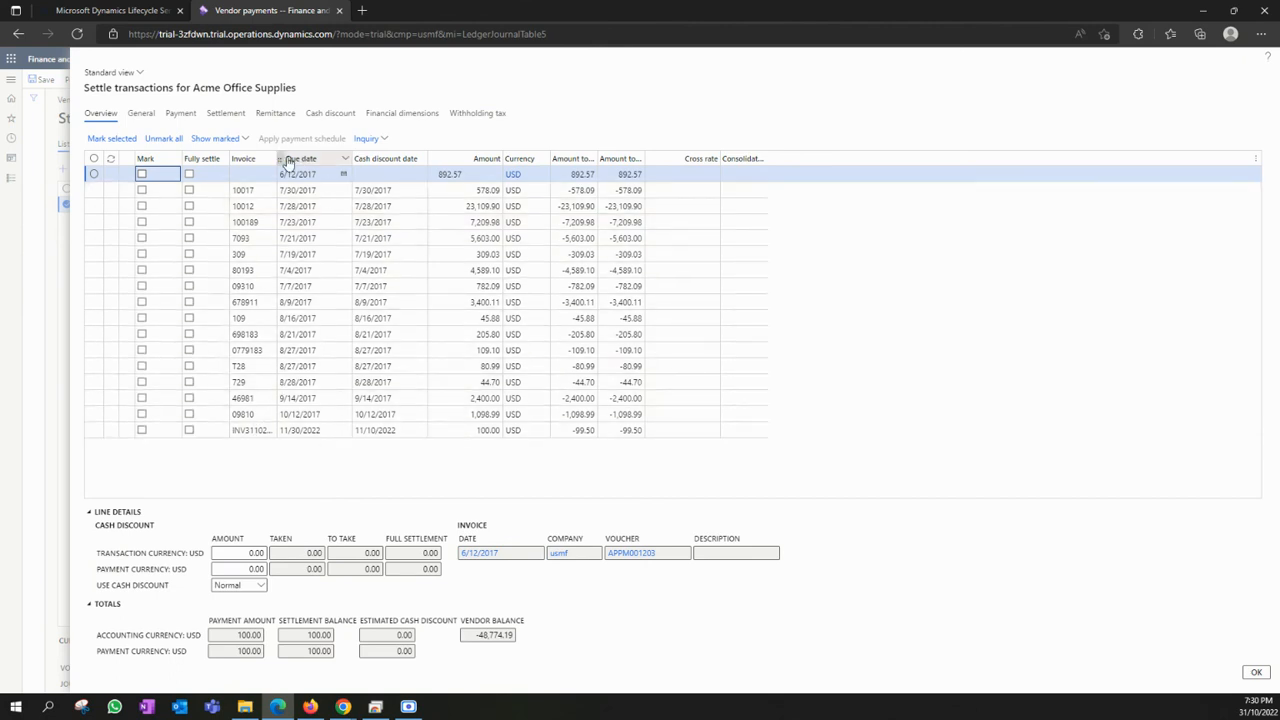
pyautogui.moveTo(356, 159); pyautogui.dragTo(362, 159)
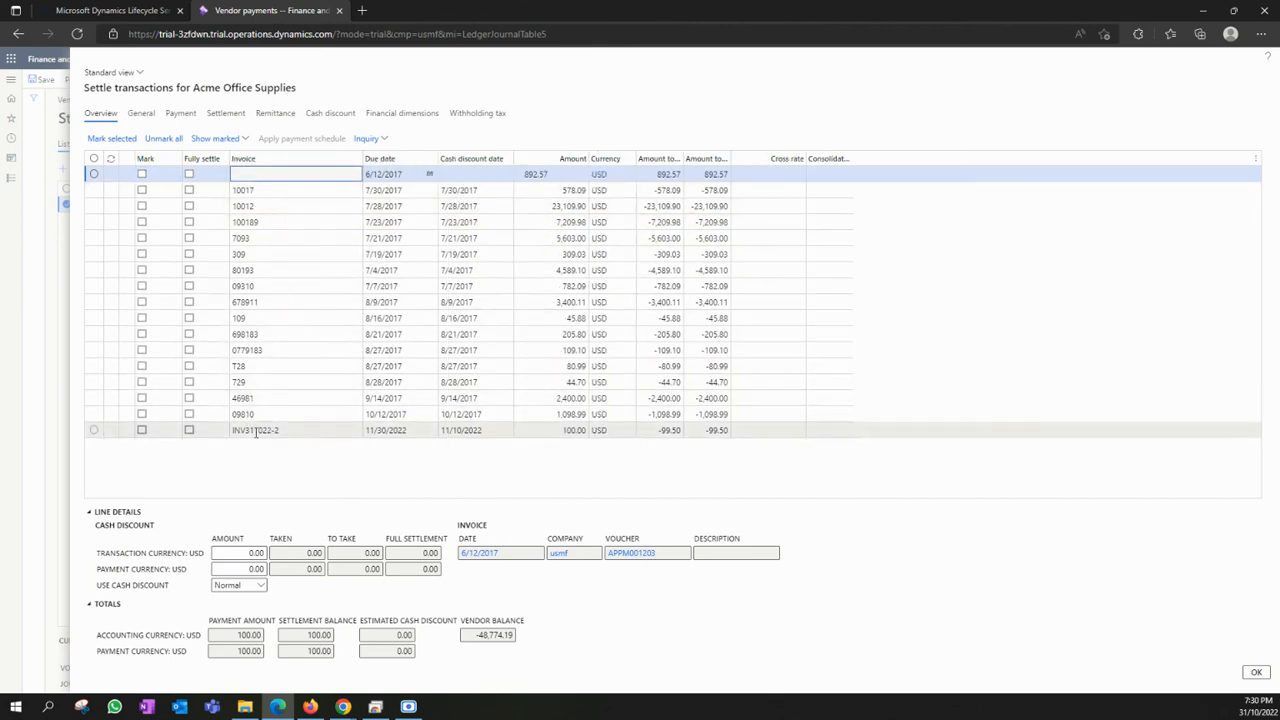
pyautogui.click(142, 430)
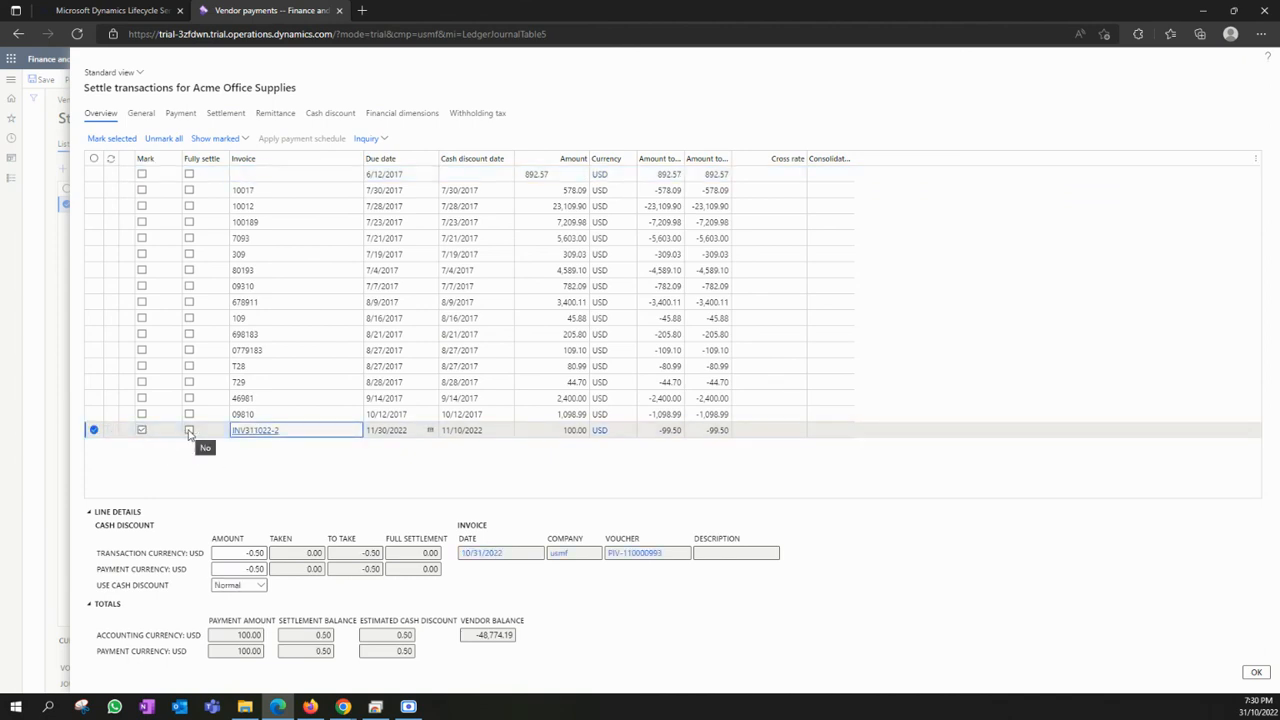
pyautogui.click(189, 430)
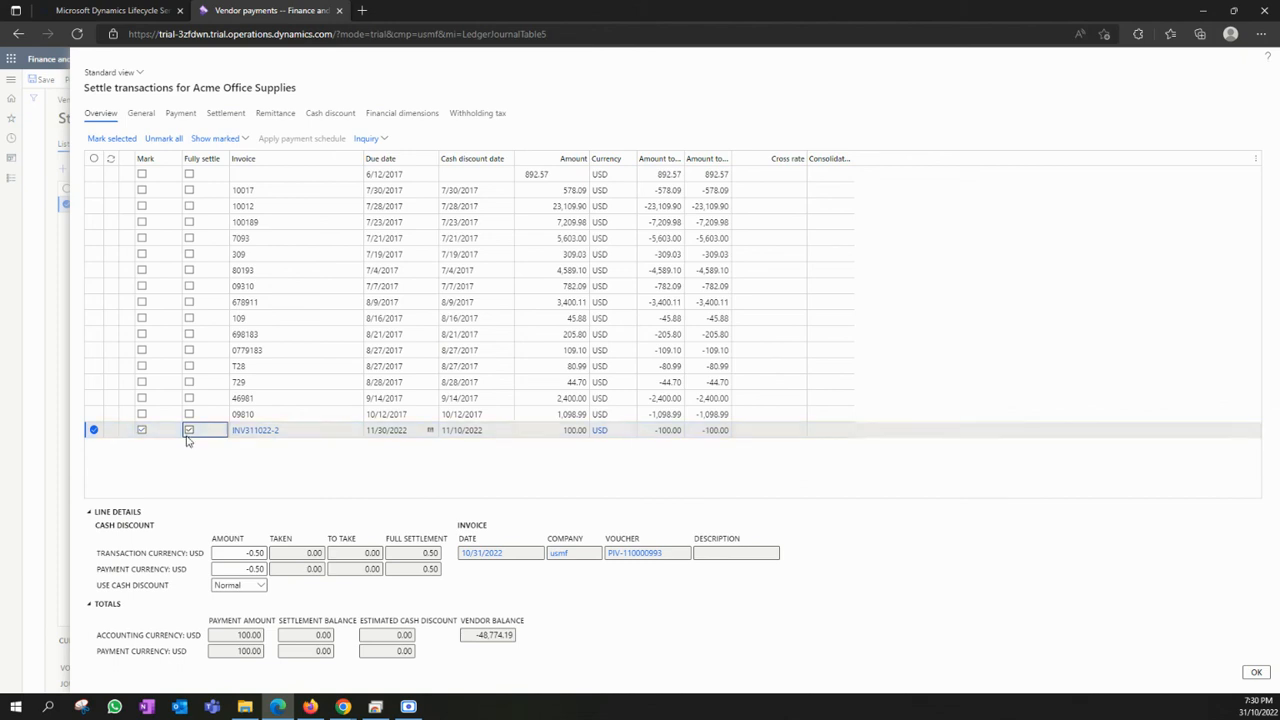
pyautogui.click(578, 430)
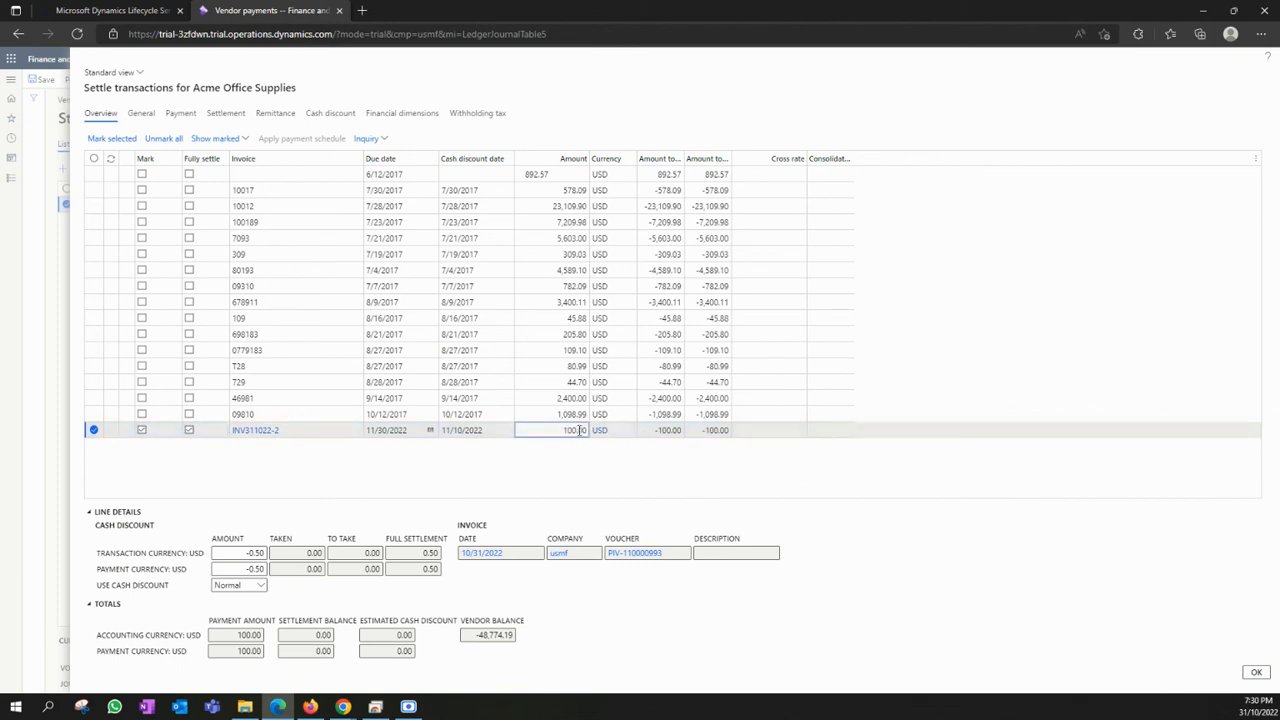
pyautogui.click(189, 430)
pyautogui.moveTo(562, 430); pyautogui.dragTo(578, 429)
pyautogui.click(1256, 672)
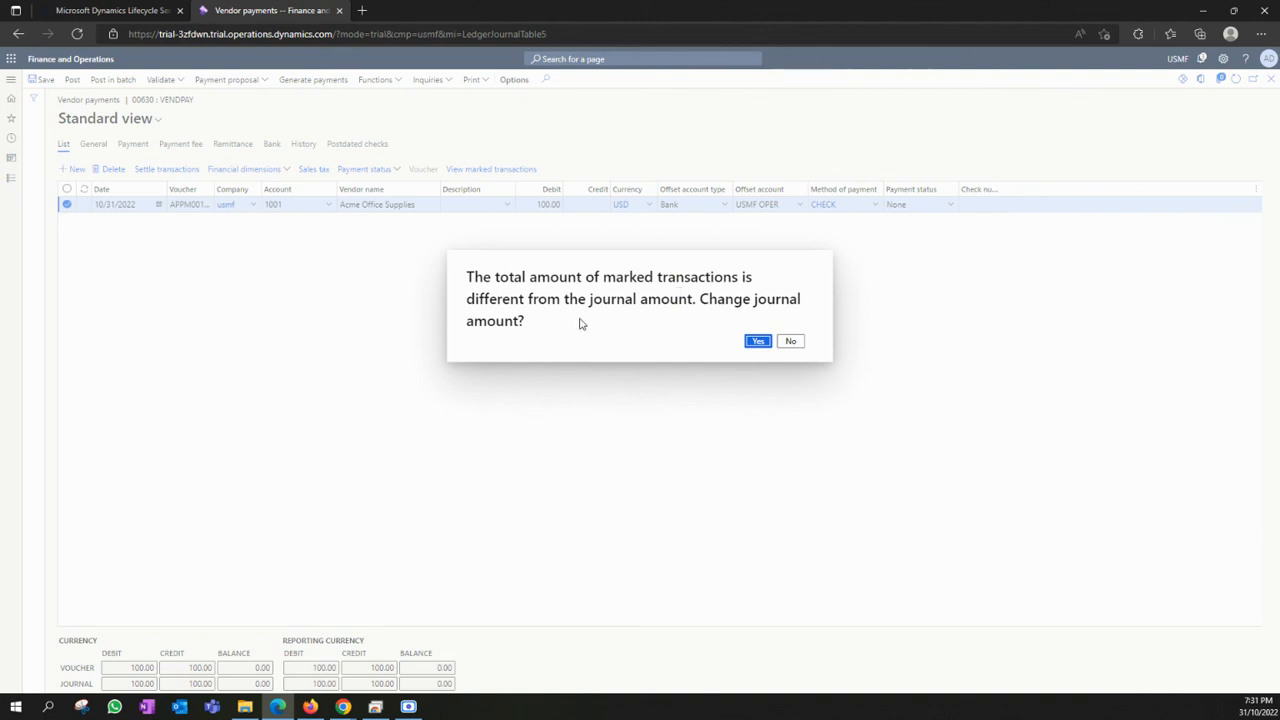
pyautogui.click(758, 342)
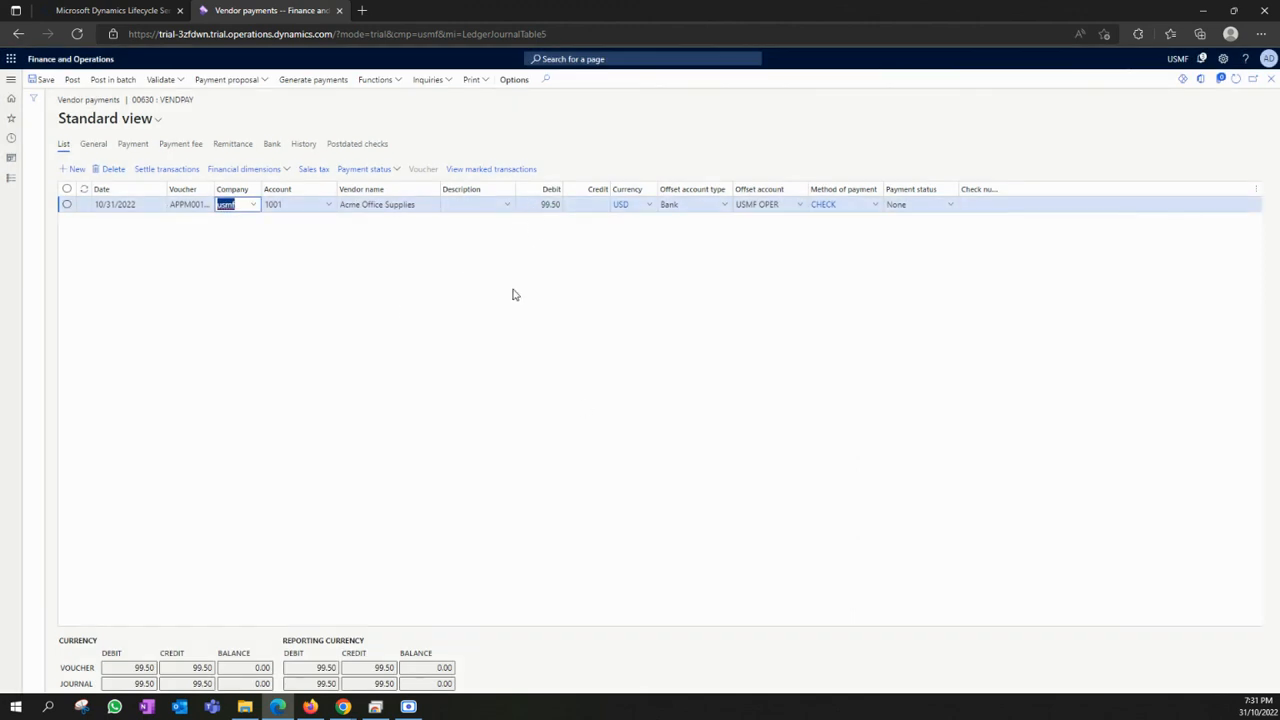
# Review the payment line's debit amount, general details and marked settlement transactions, and return to the journal lines
pyautogui.click(543, 204)
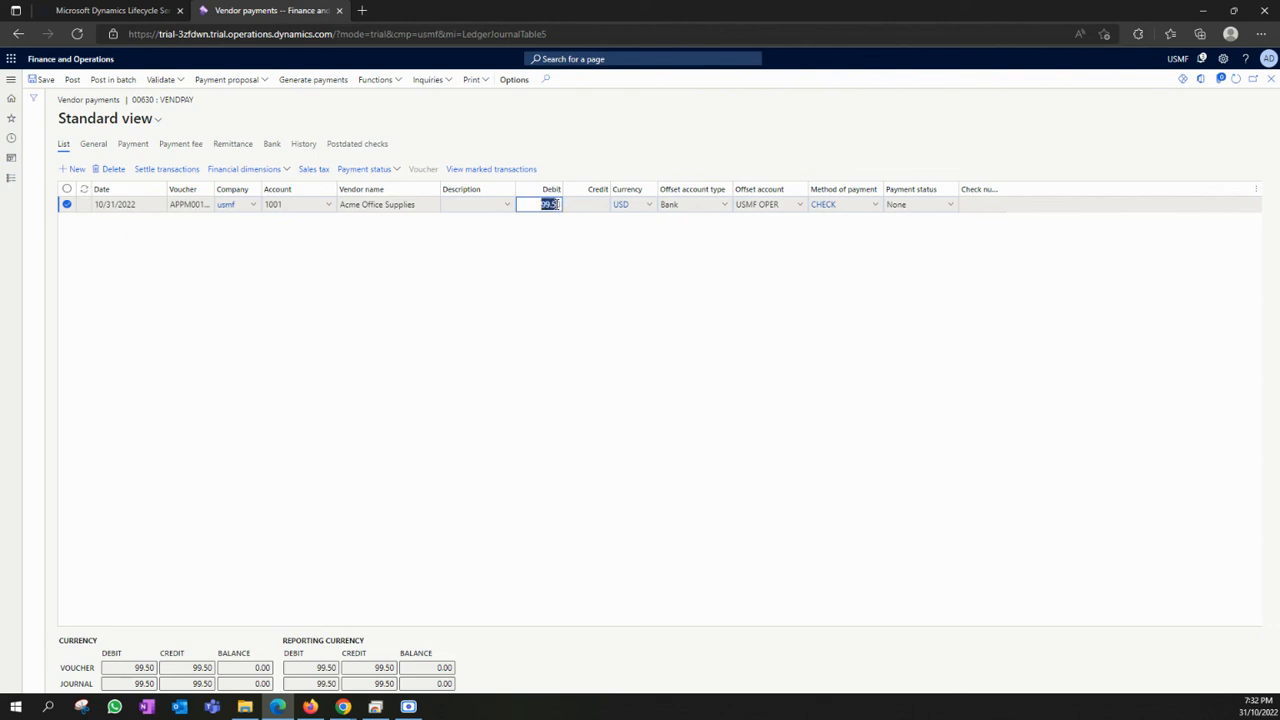
pyautogui.click(553, 204)
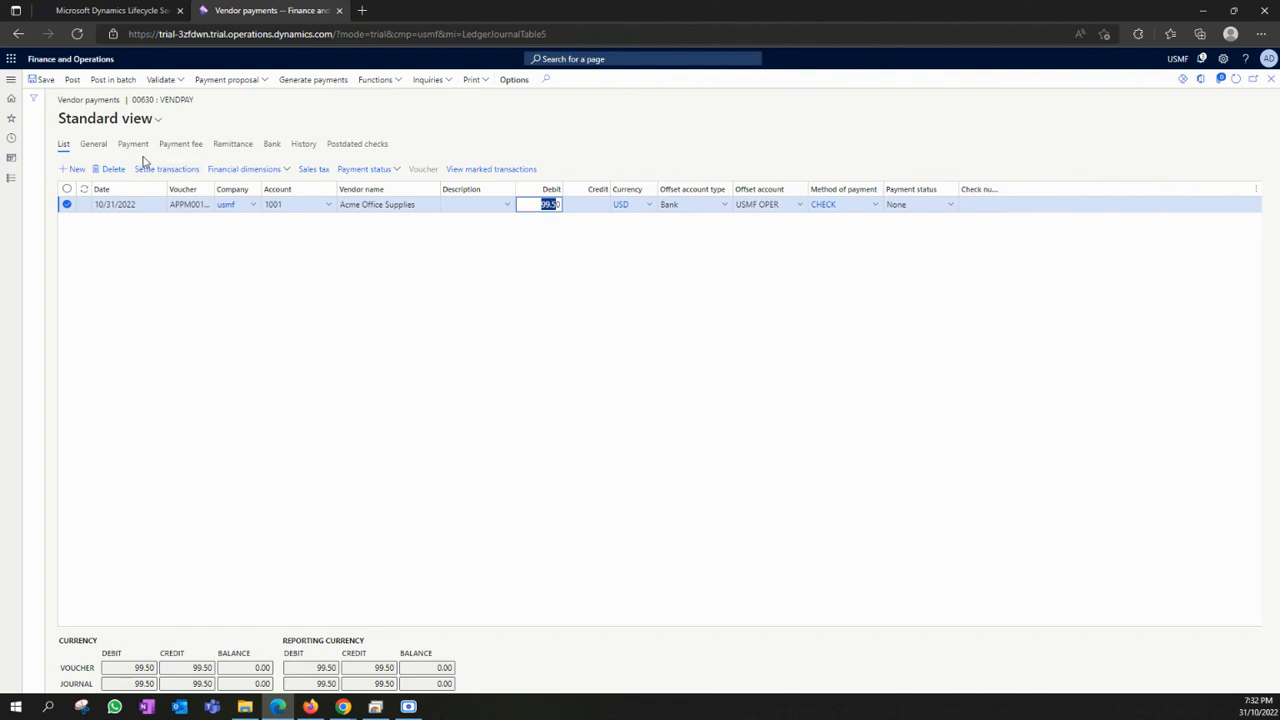
pyautogui.click(93, 145)
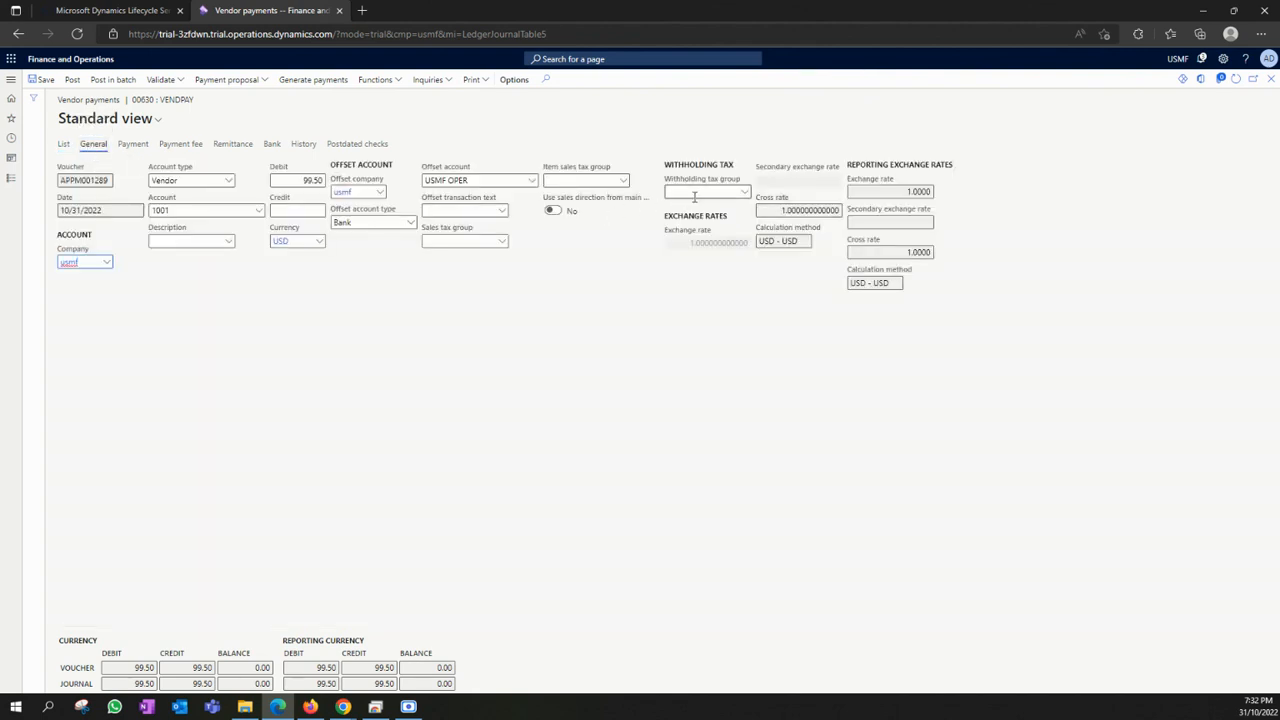
pyautogui.click(63, 144)
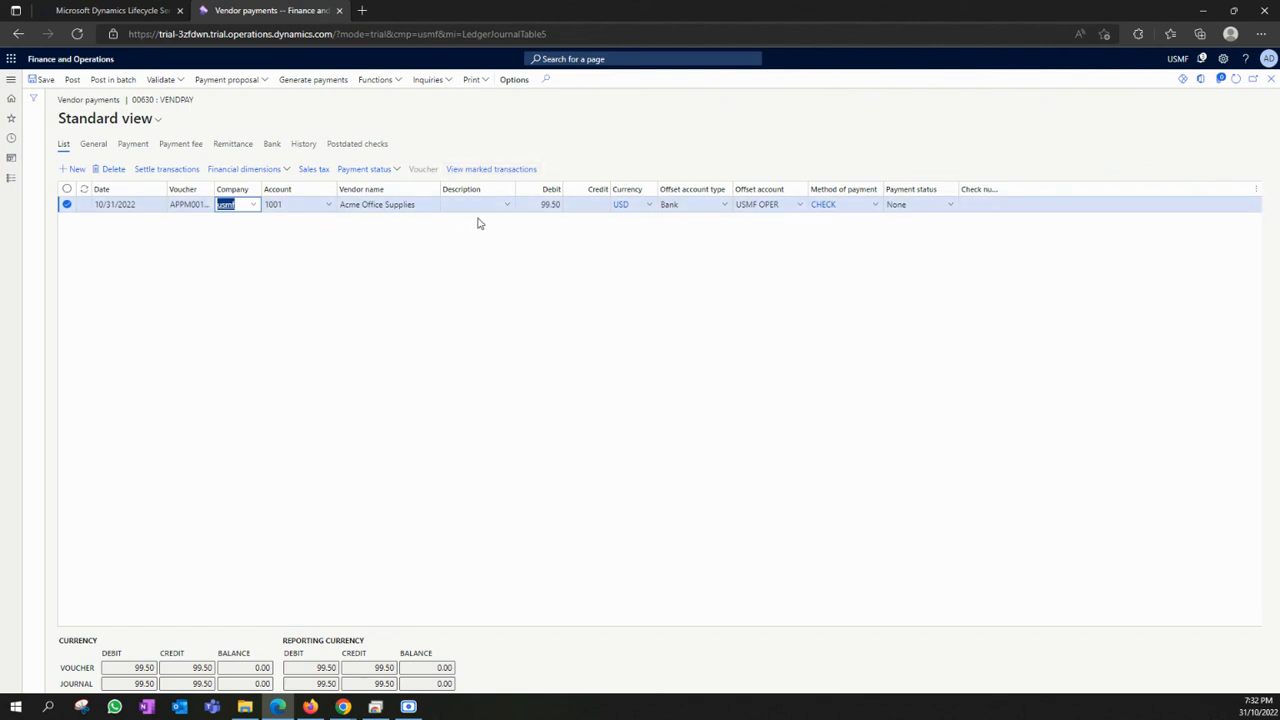
pyautogui.click(508, 177)
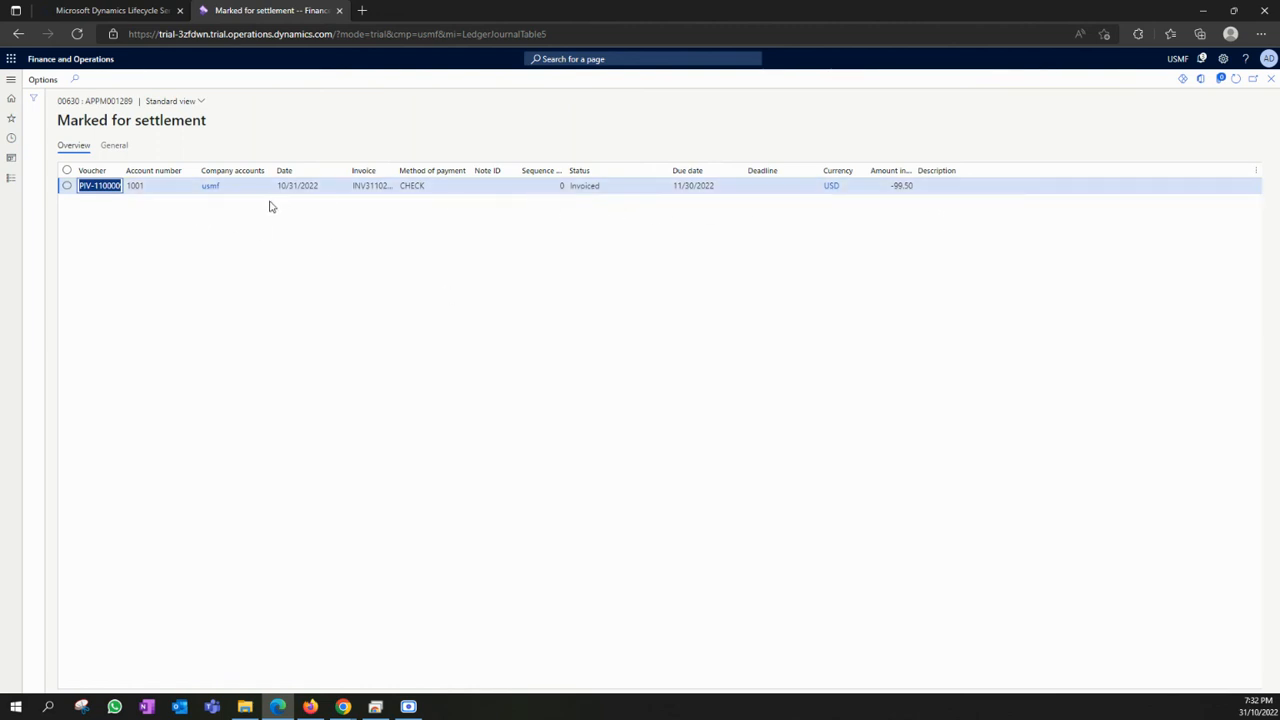
pyautogui.moveTo(397, 170); pyautogui.dragTo(422, 170)
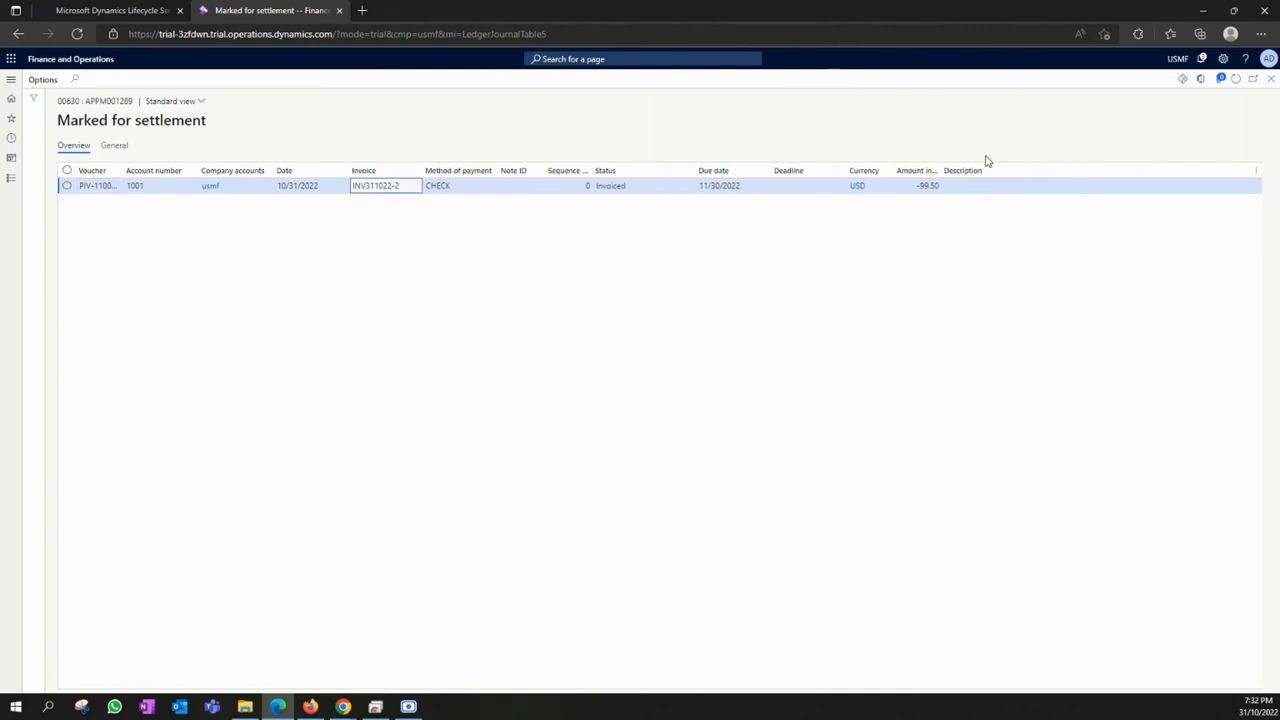
pyautogui.click(1271, 80)
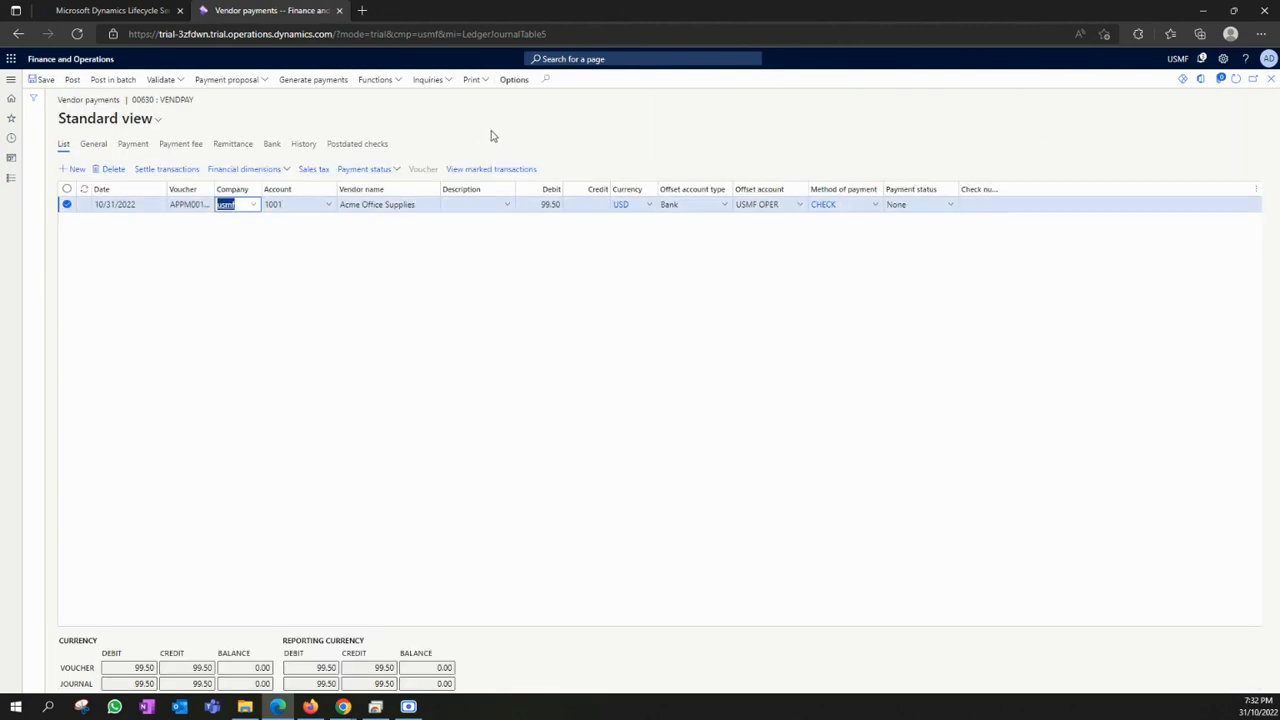
# Generate the vendor payment with the CHECK method from bank account USMF OPER, starting from check 793
pyautogui.click(328, 81)
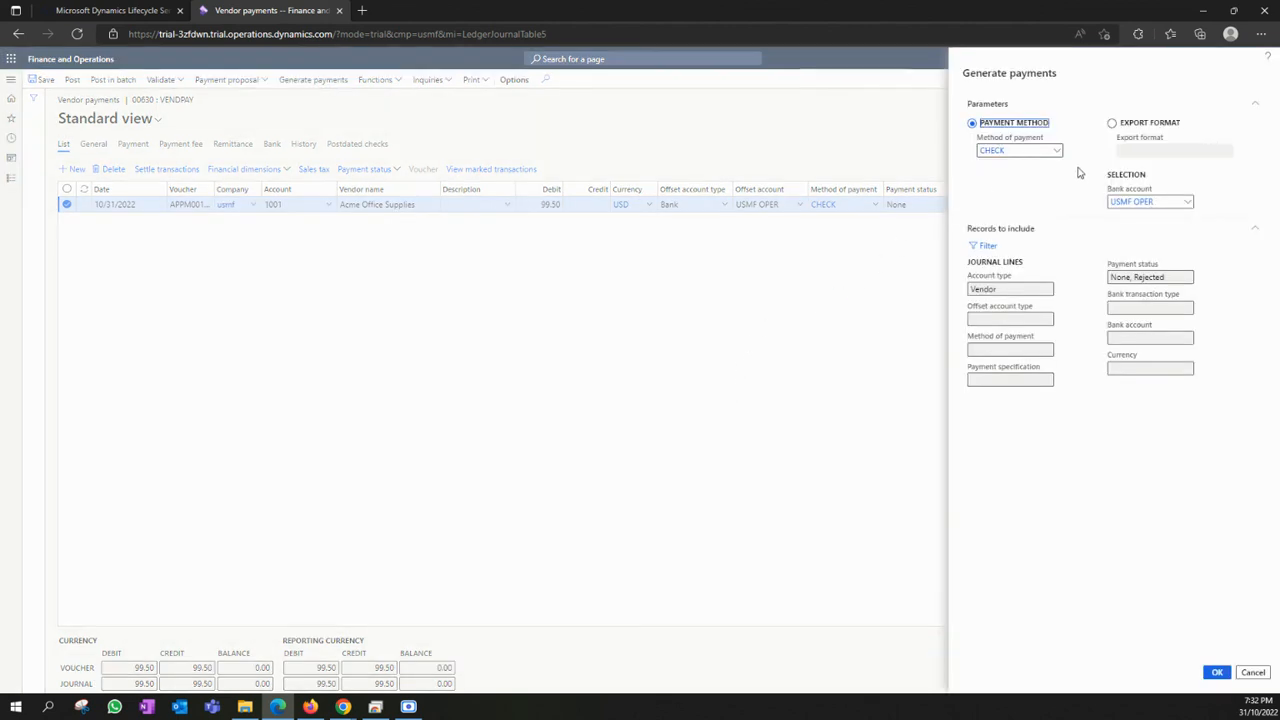
pyautogui.click(1056, 152)
pyautogui.click(1057, 152)
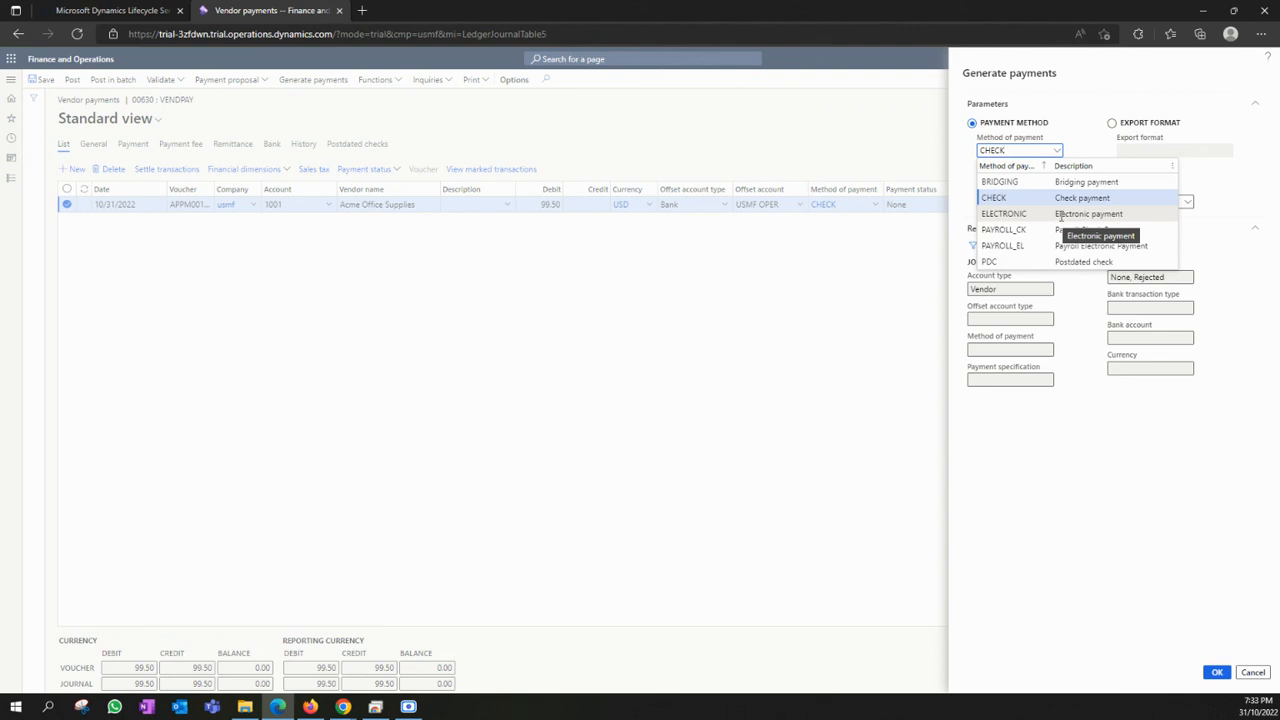
pyautogui.click(1040, 198)
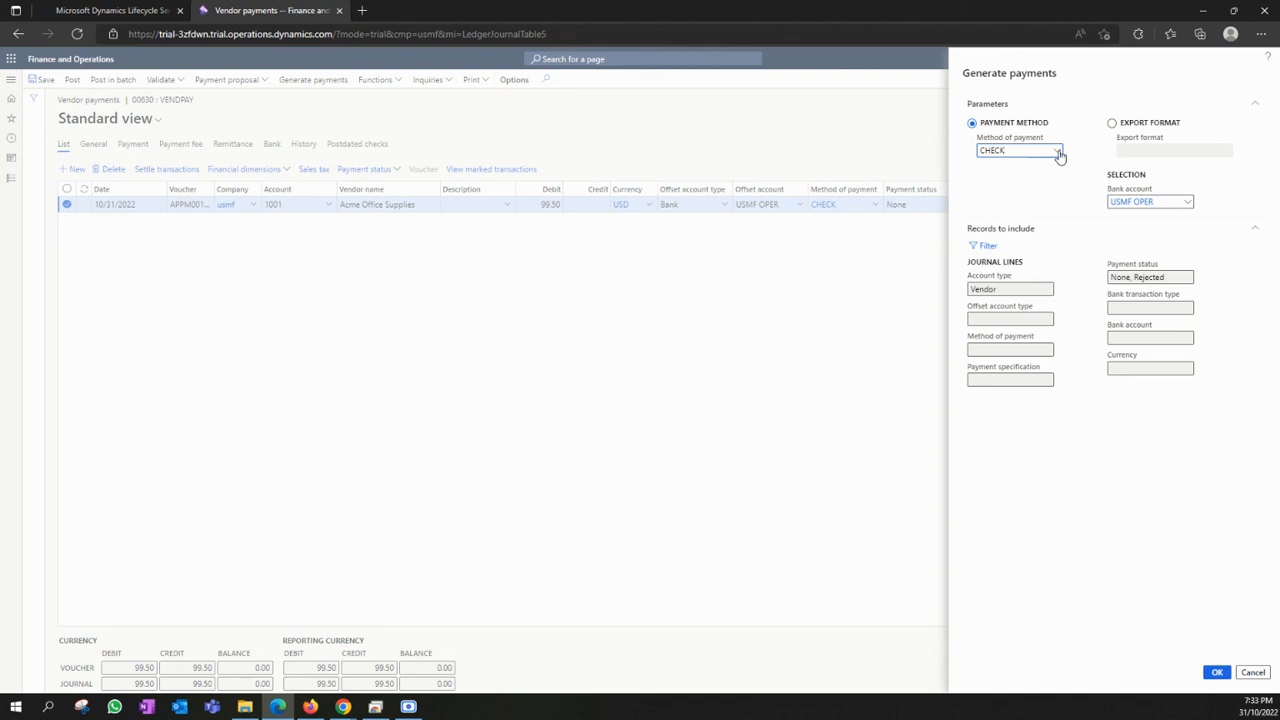
pyautogui.click(1218, 673)
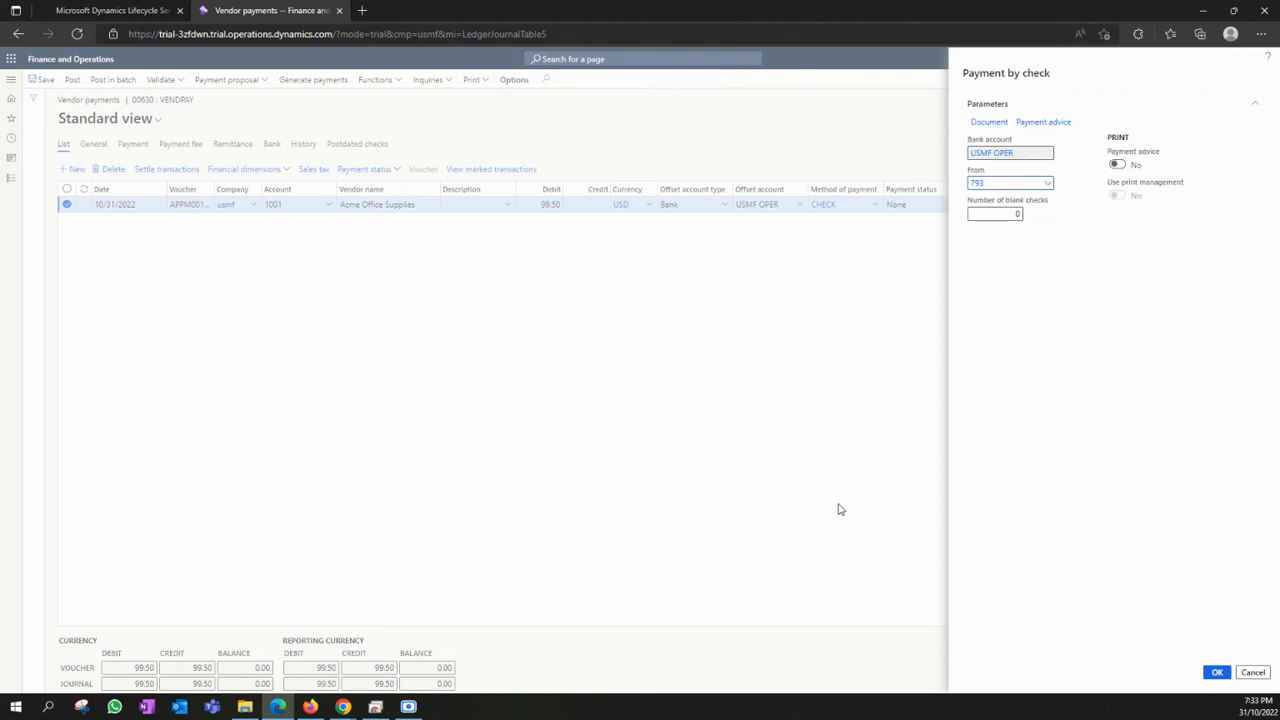
pyautogui.click(976, 182)
pyautogui.click(987, 183)
pyautogui.click(1217, 674)
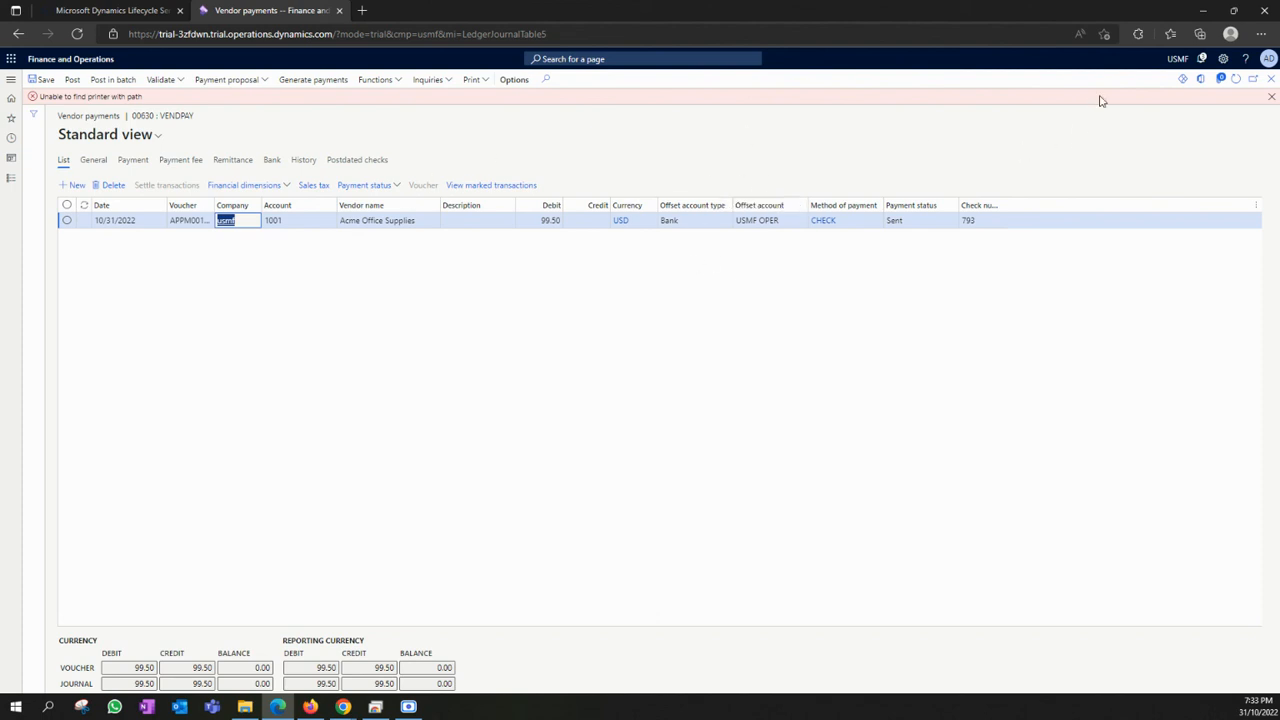
pyautogui.click(1268, 98)
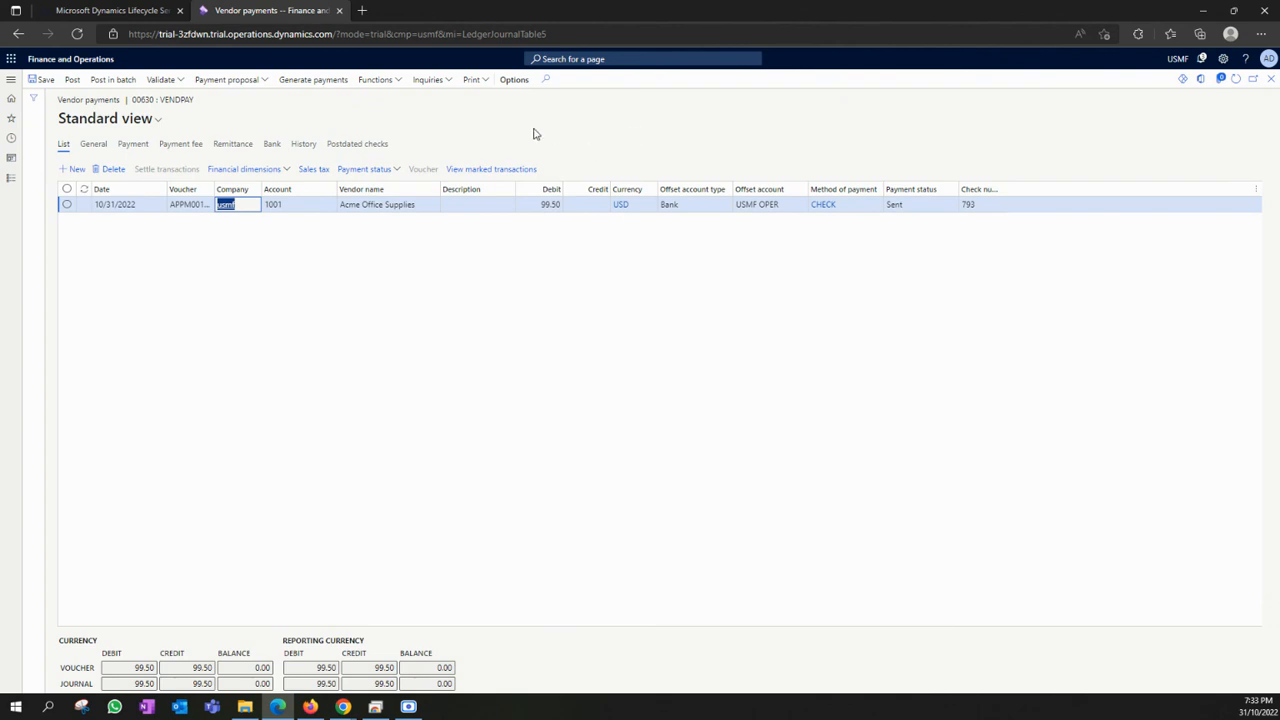
# Post and transfer the vendor payment journal, and expand the posting messages
pyautogui.click(386, 87)
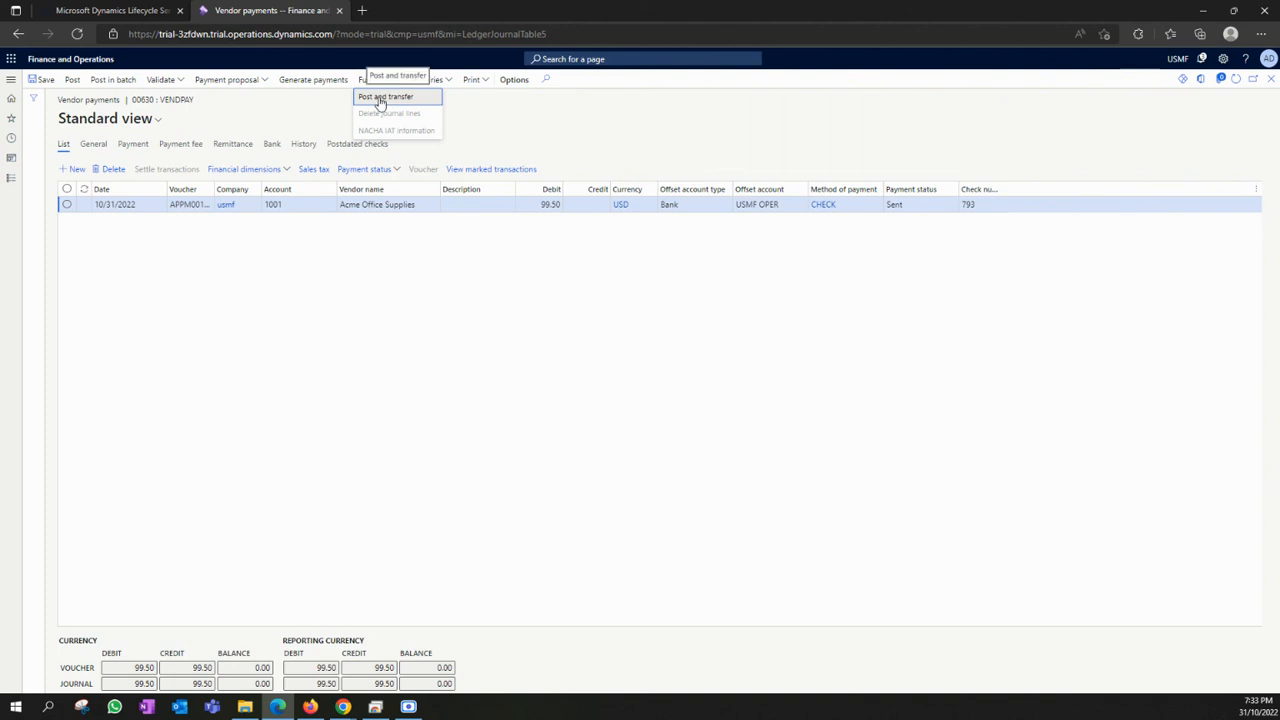
pyautogui.click(380, 101)
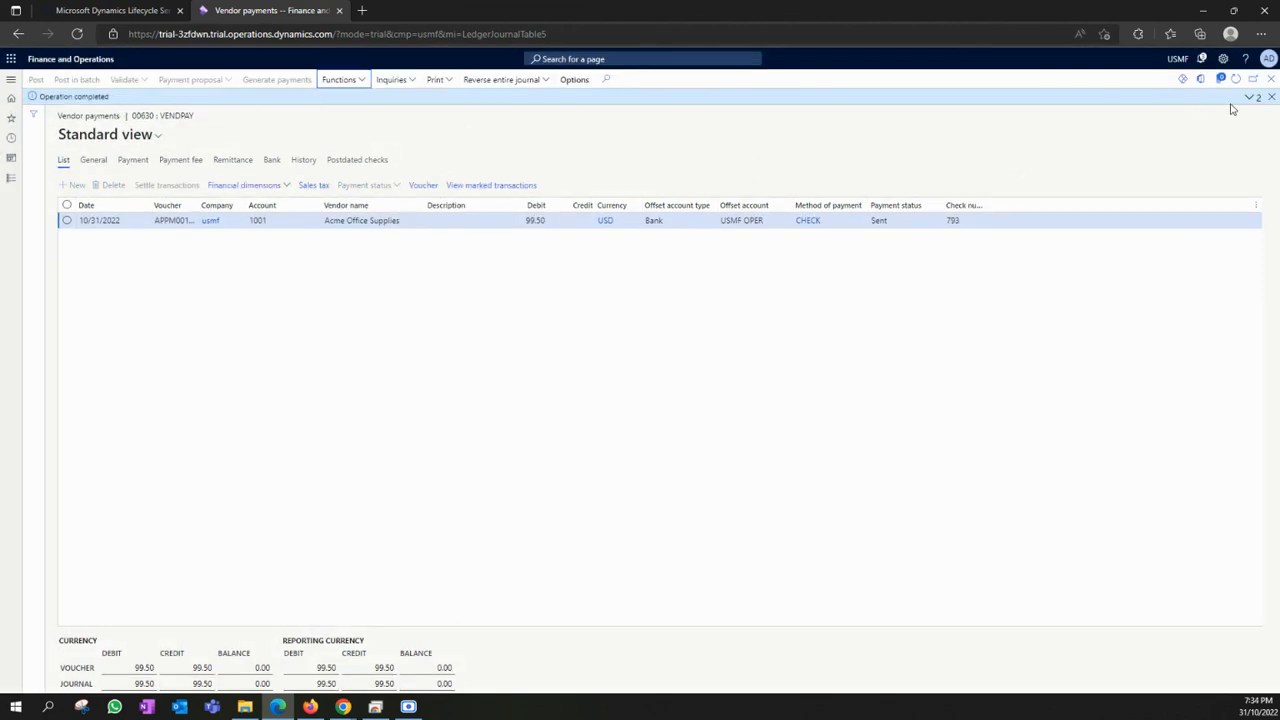
pyautogui.click(1249, 97)
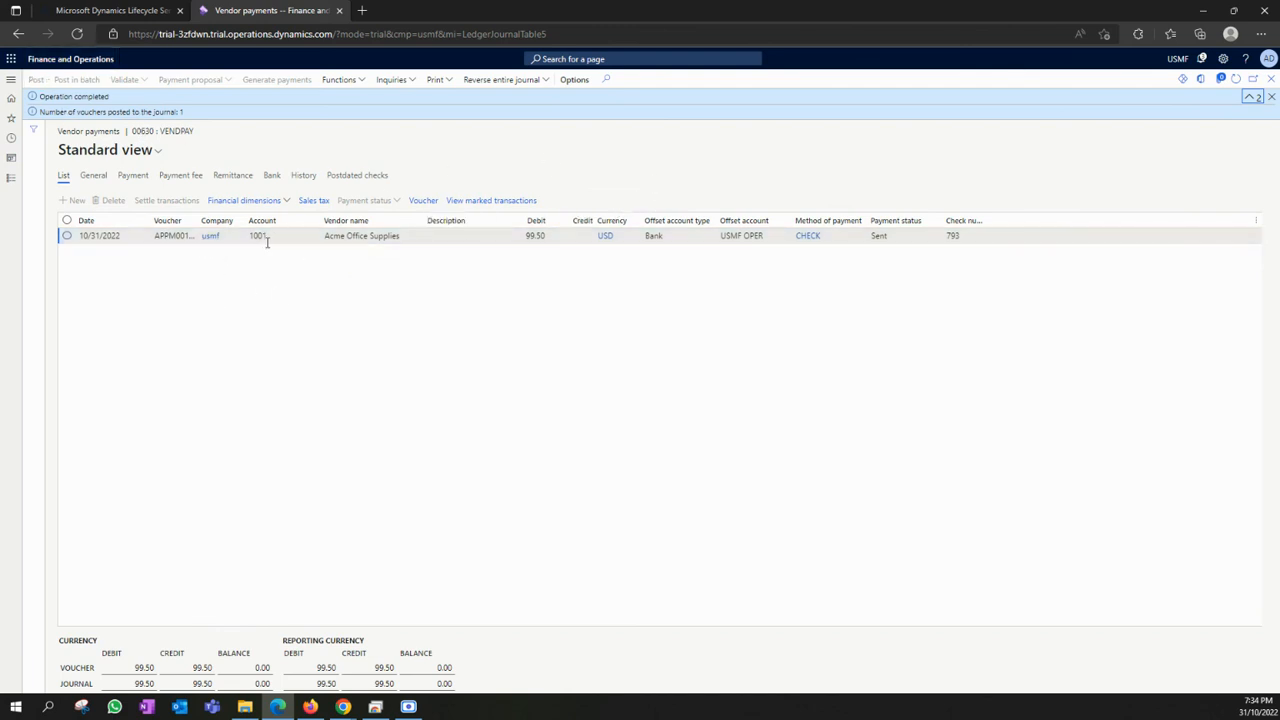
# Open the payment history of Acme Office Supplies from All vendors, show all payments, and examine the invoice behind the 10/31/2022 payment
pyautogui.click(10, 84)
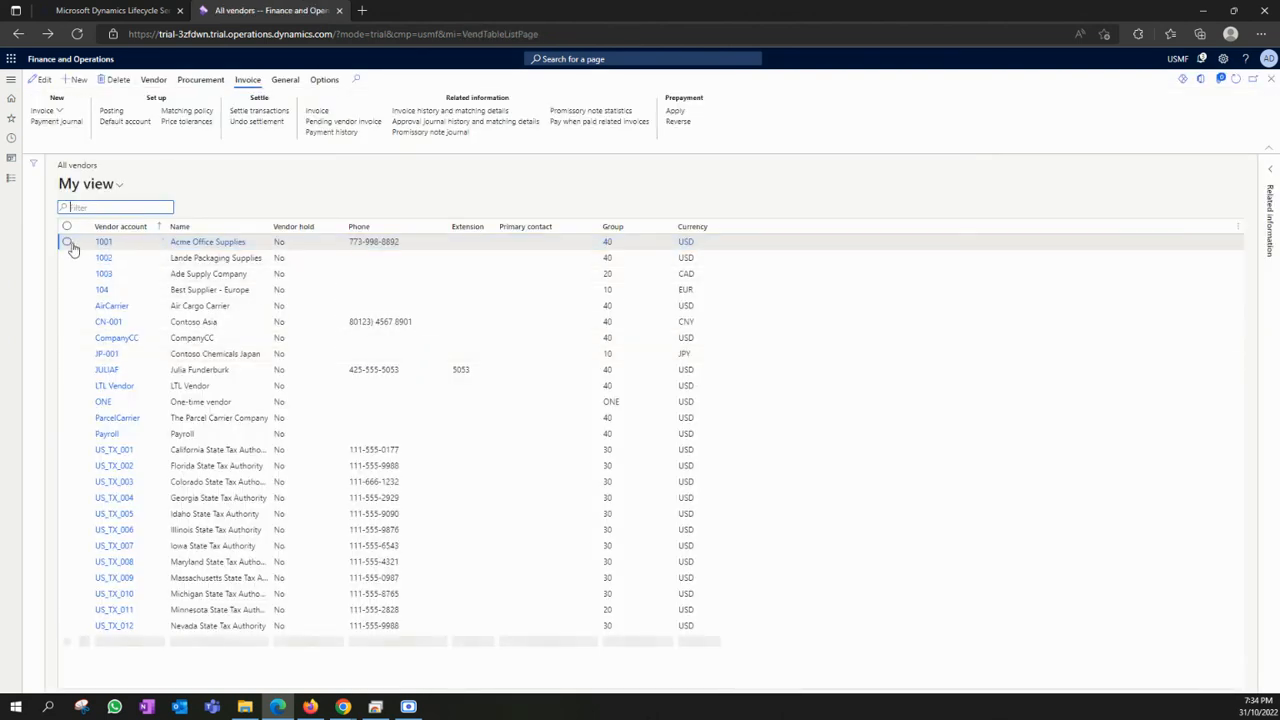
pyautogui.click(67, 242)
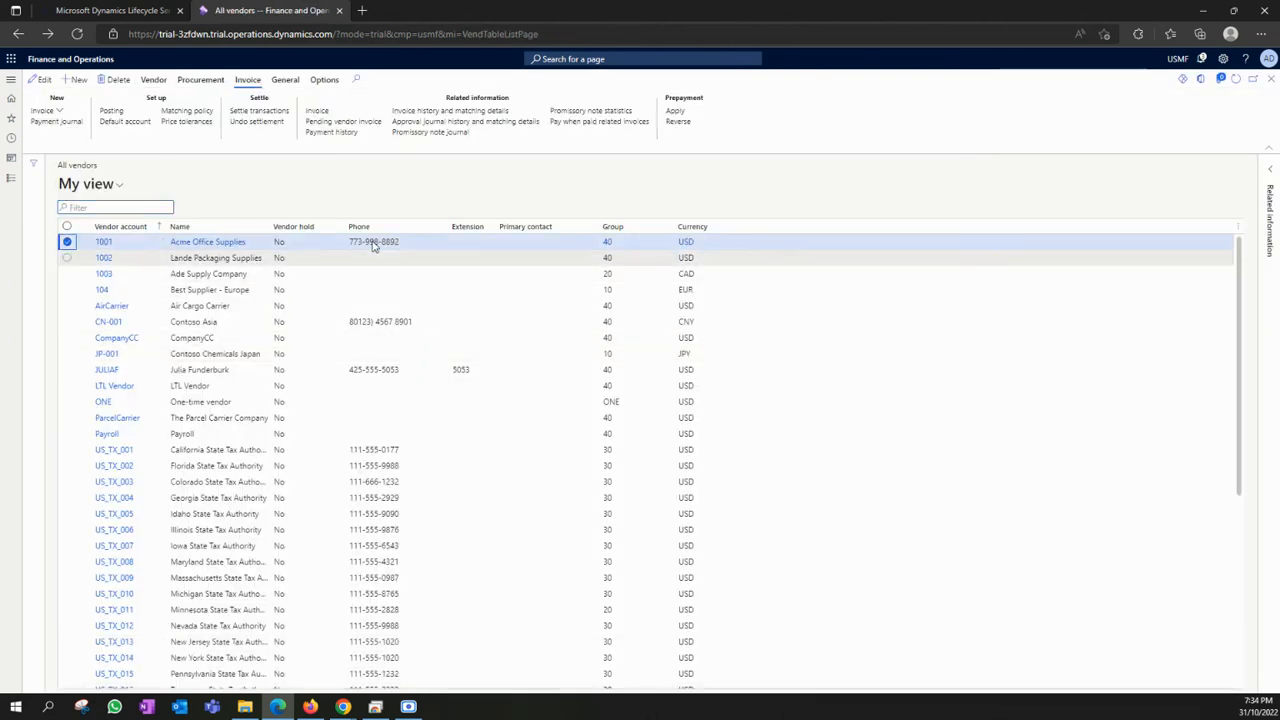
pyautogui.click(333, 133)
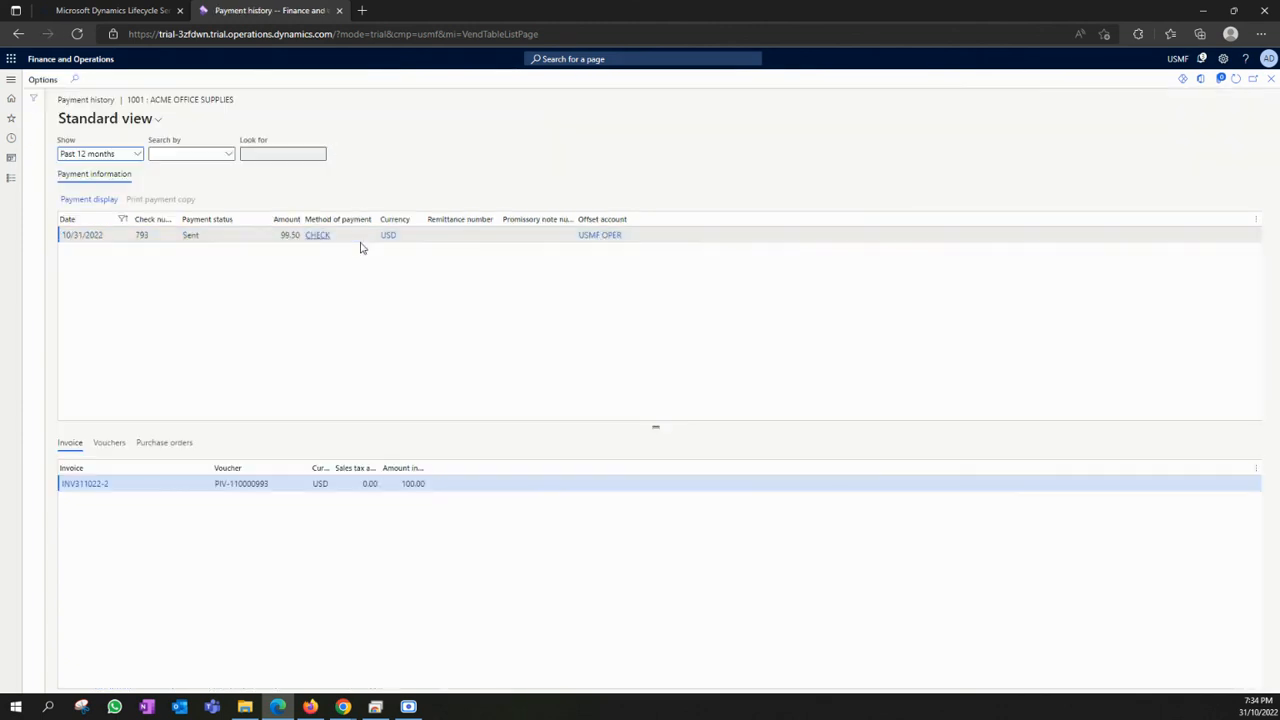
pyautogui.click(137, 153)
pyautogui.click(113, 186)
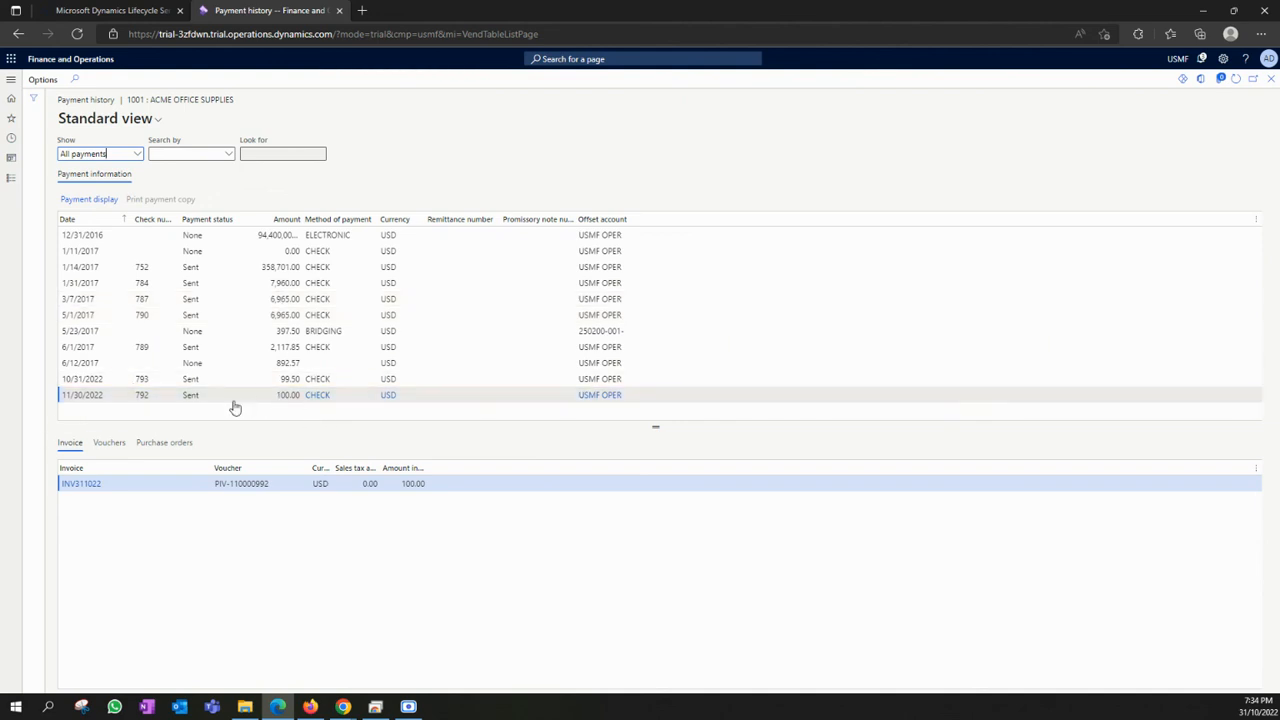
pyautogui.click(326, 385)
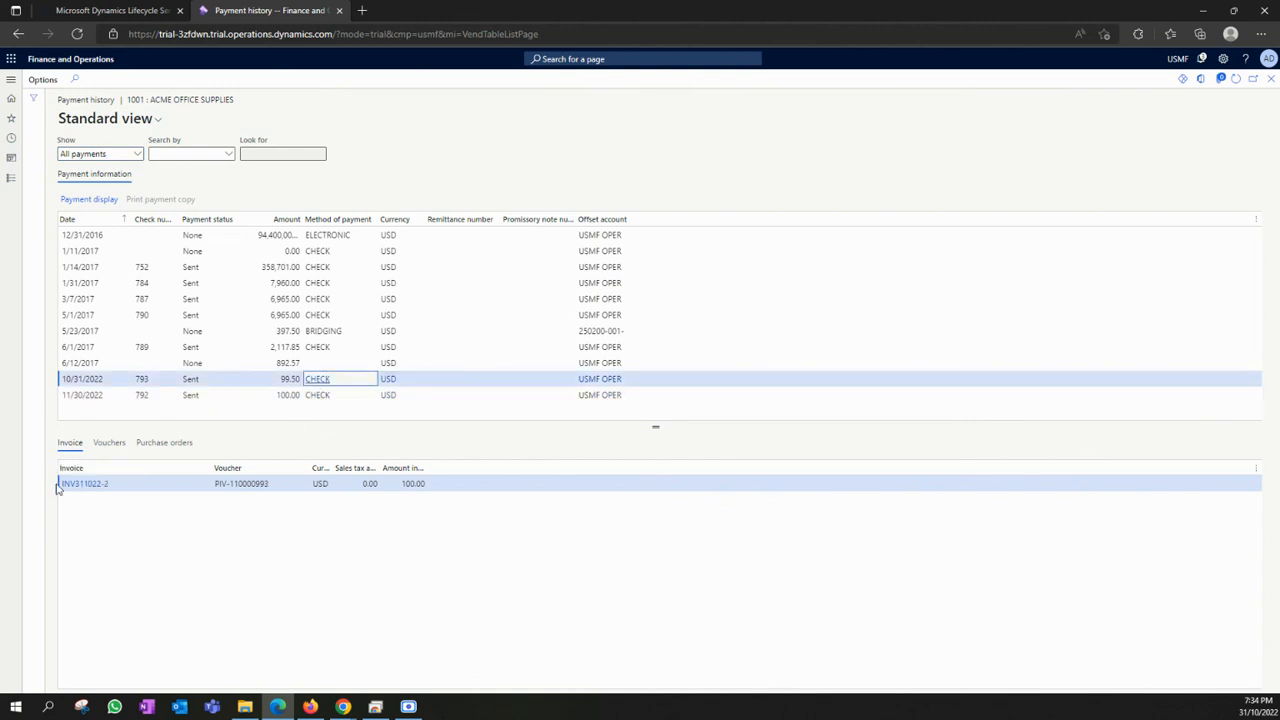